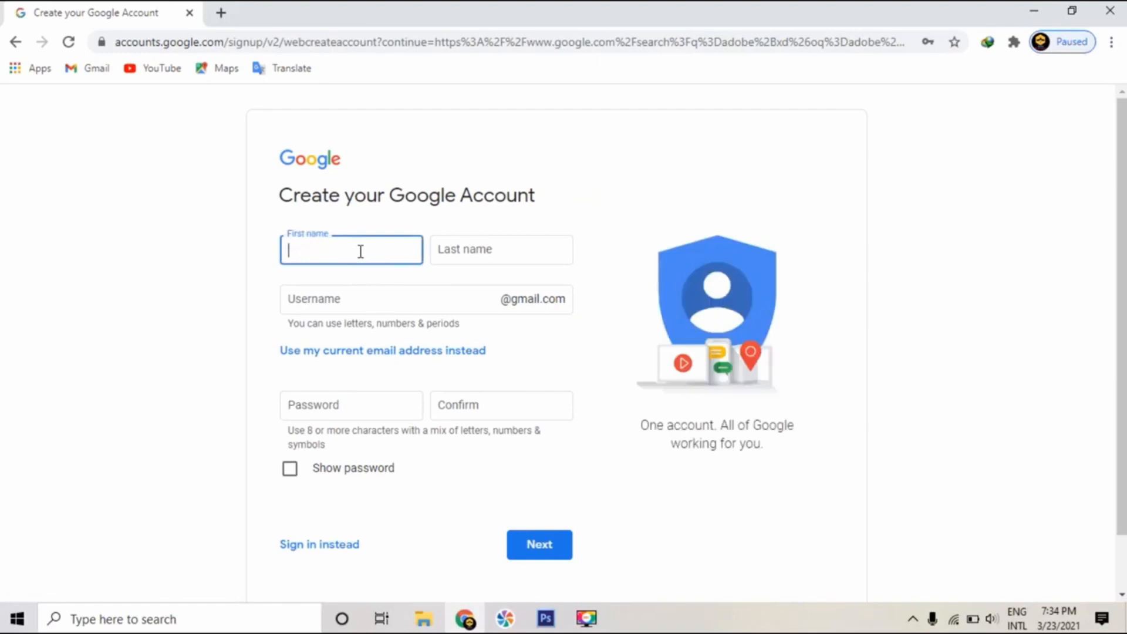
Step: Enter the name Gfx Creator and a username in the Google signup form
type("Gfx")
left_click(474, 258)
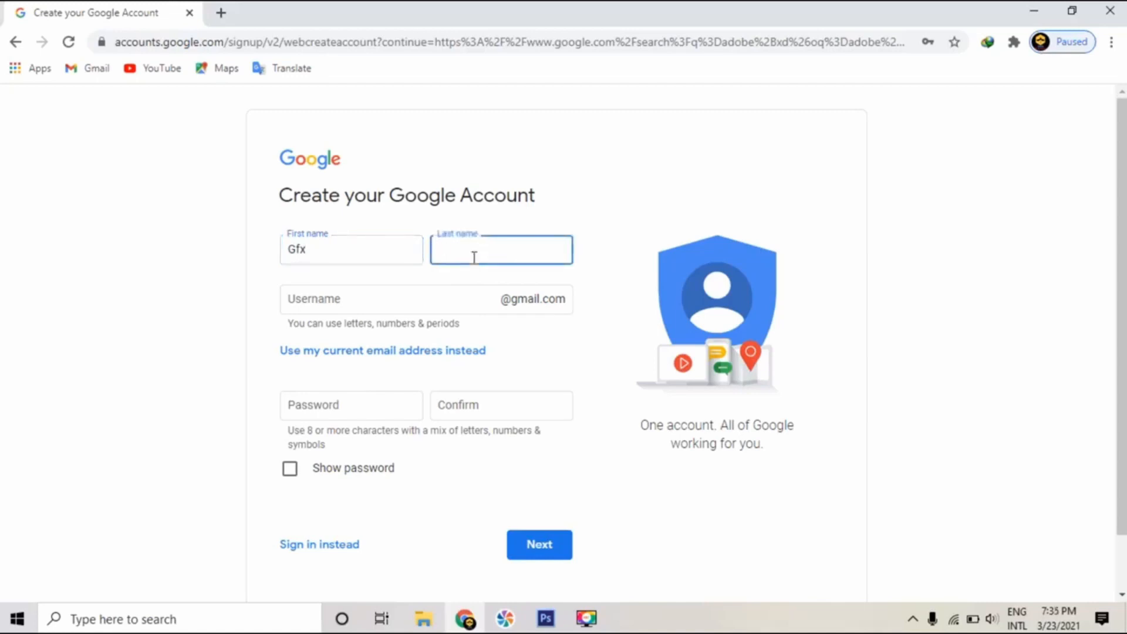
type("Creat")
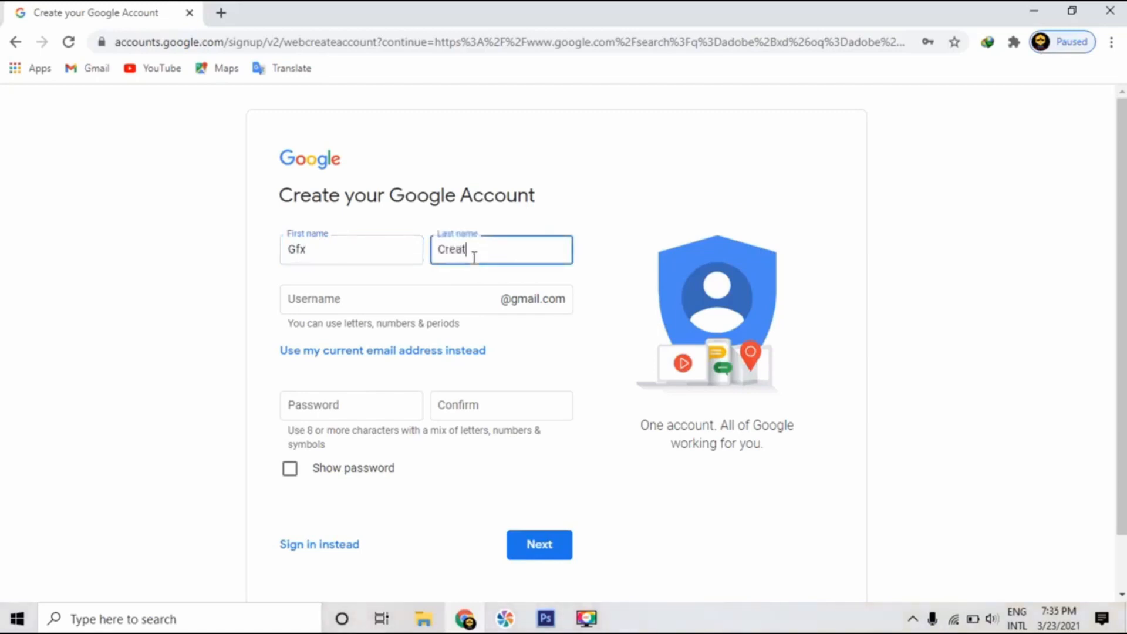
type("or")
left_click(352, 309)
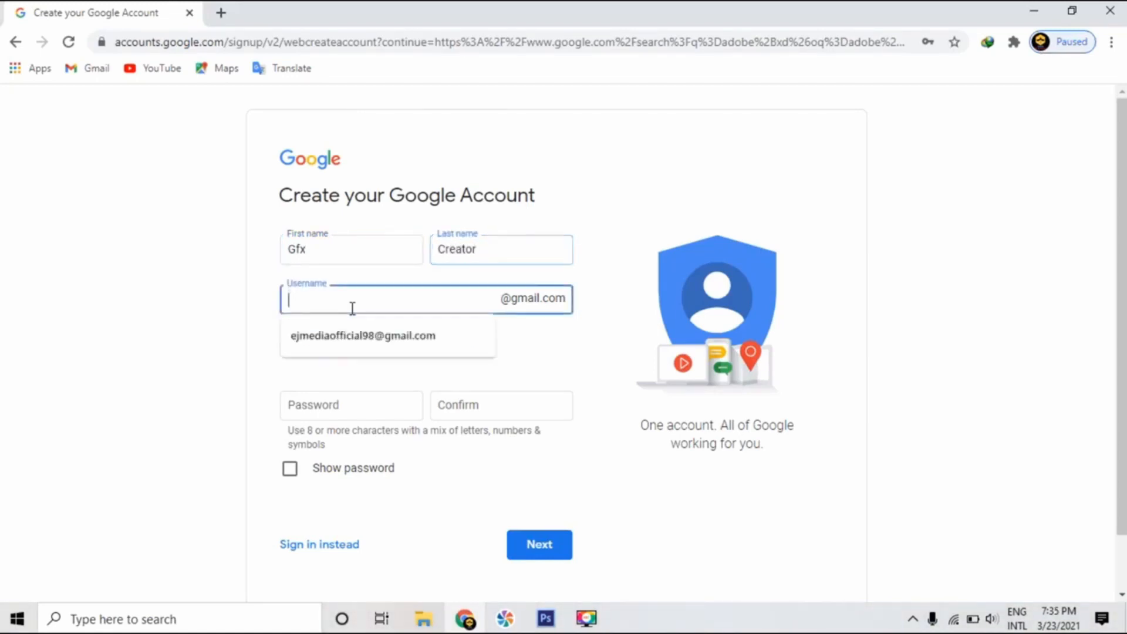
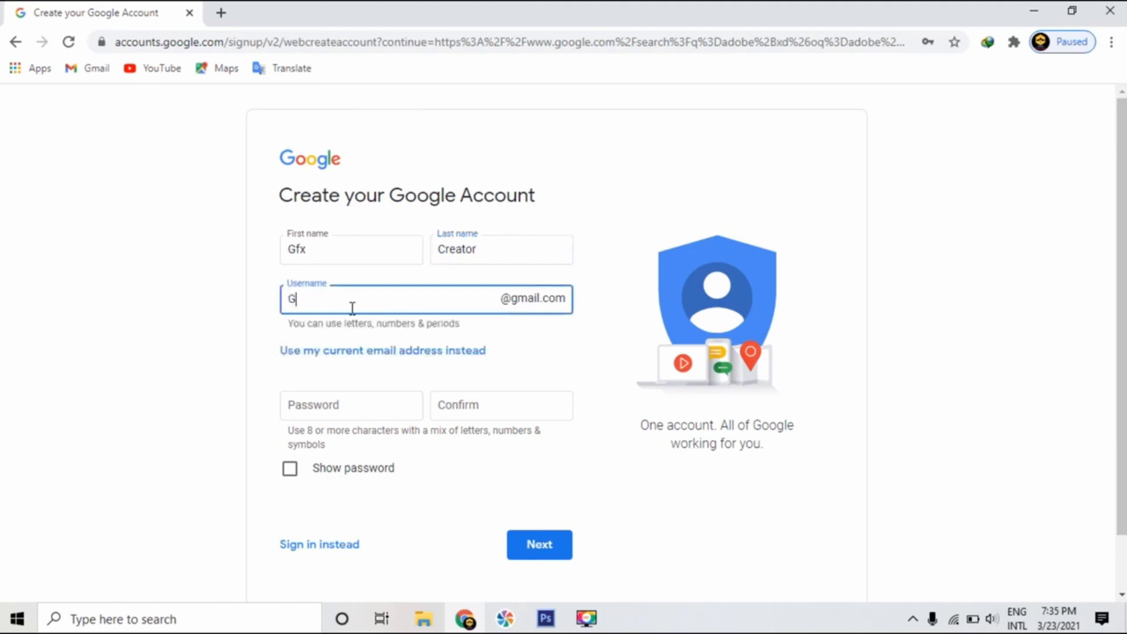
Step: Enter and confirm the account password, fixing typos, then submit the form
left_click(372, 410)
type("••")
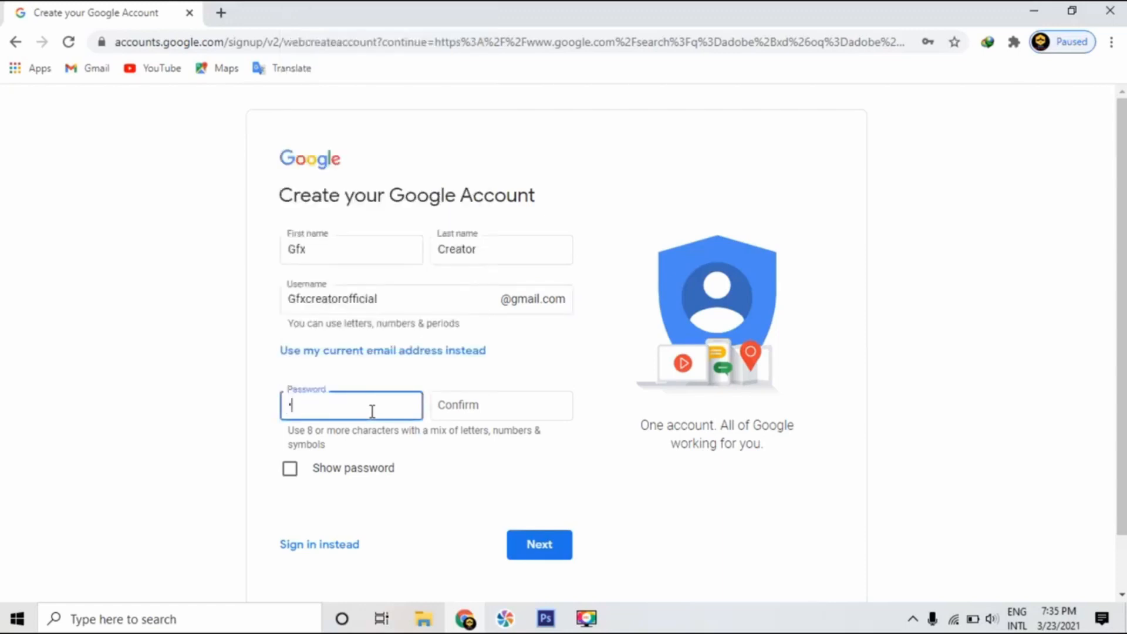
type("•••••")
key("BackSpace")
key("BackSpace")
key("BackSpace")
key("BackSpace")
key("BackSpace")
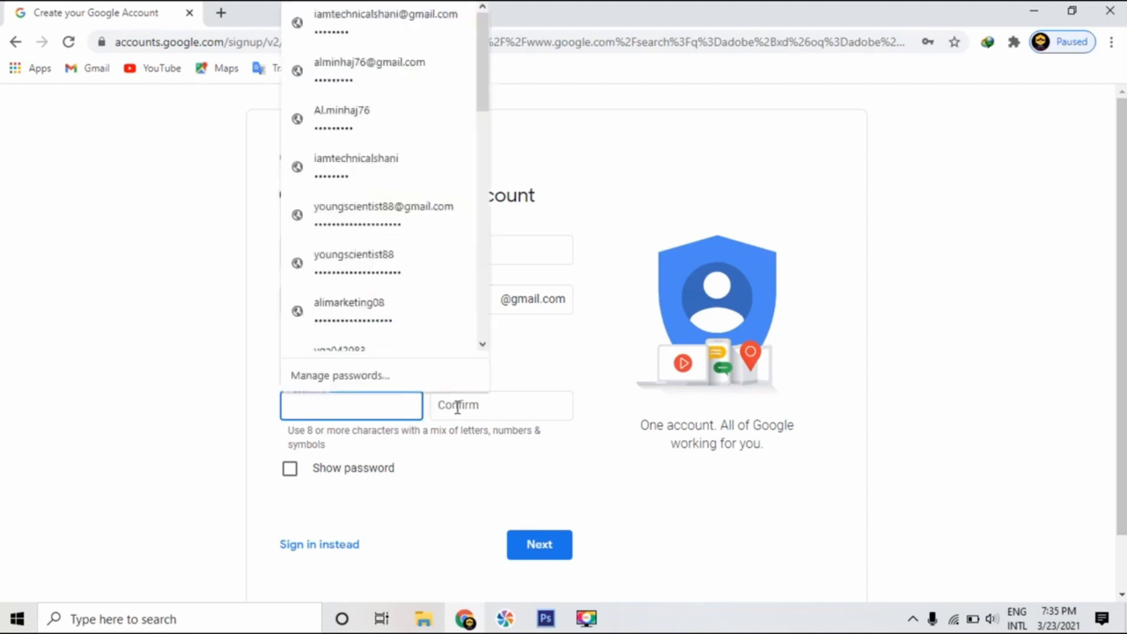
type("••••••")
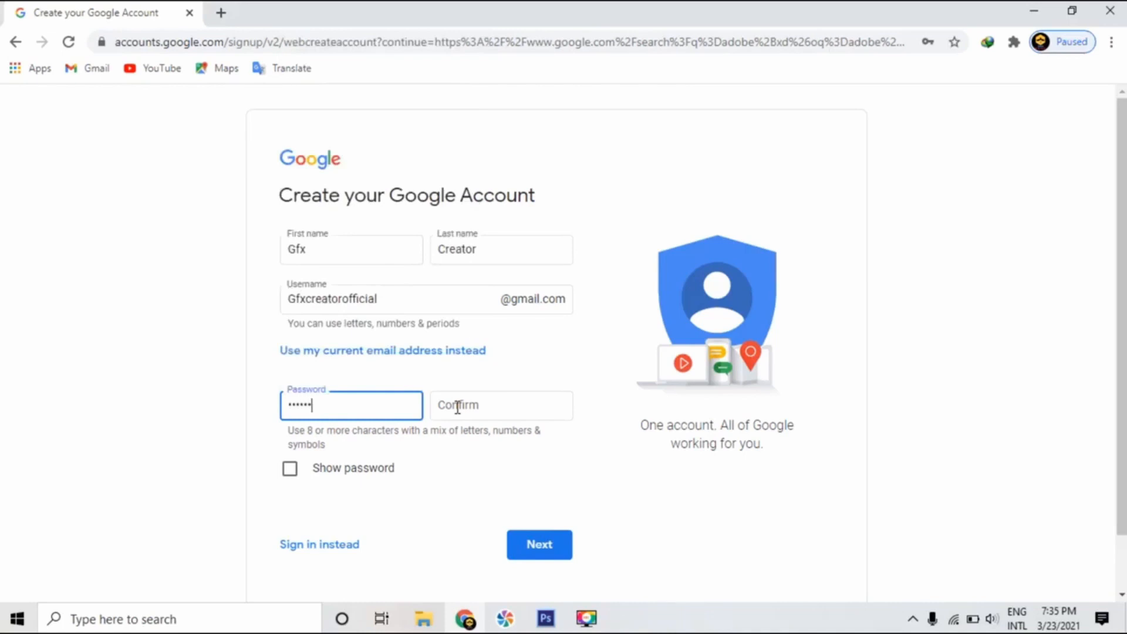
type("••••••")
left_click(458, 407)
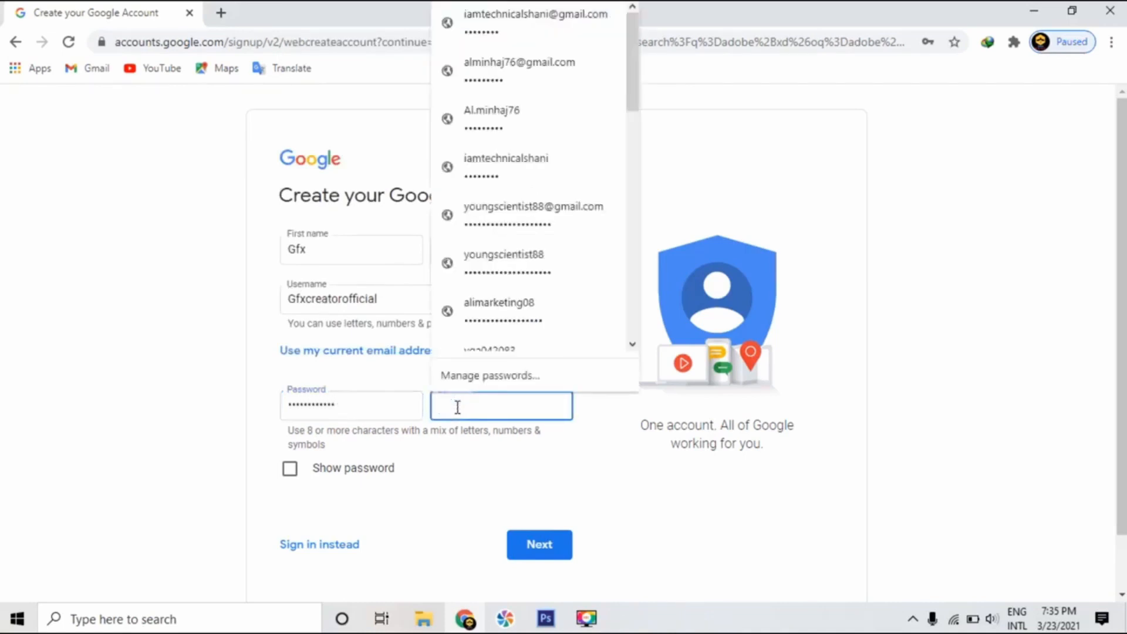
type("•••••••")
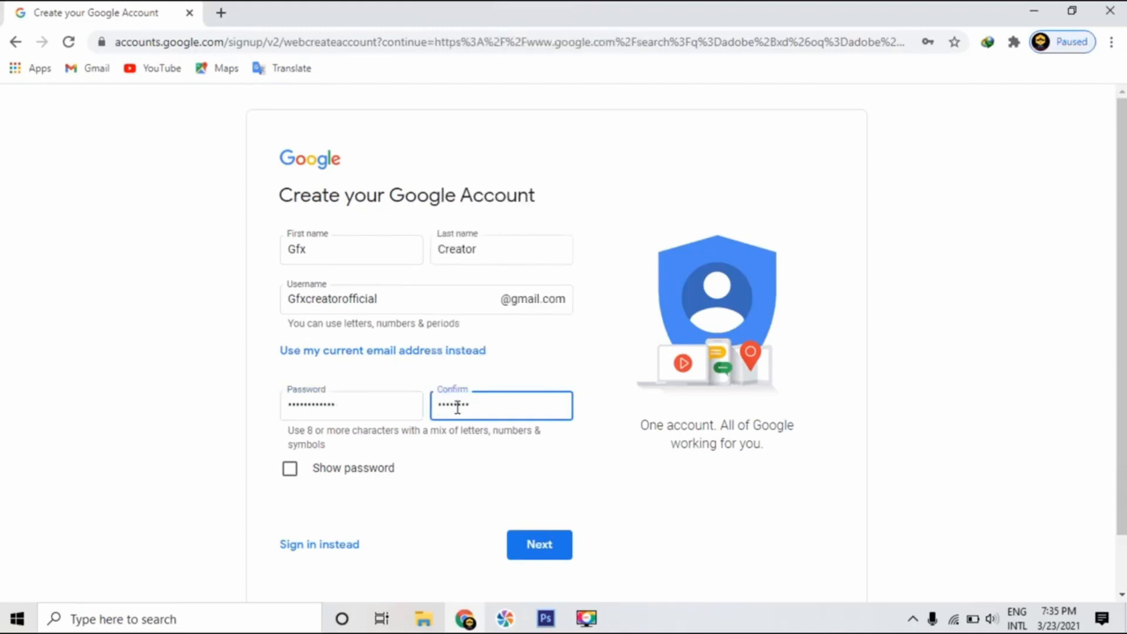
key("BackSpace")
key("BackSpace")
key("BackSpace")
key("BackSpace")
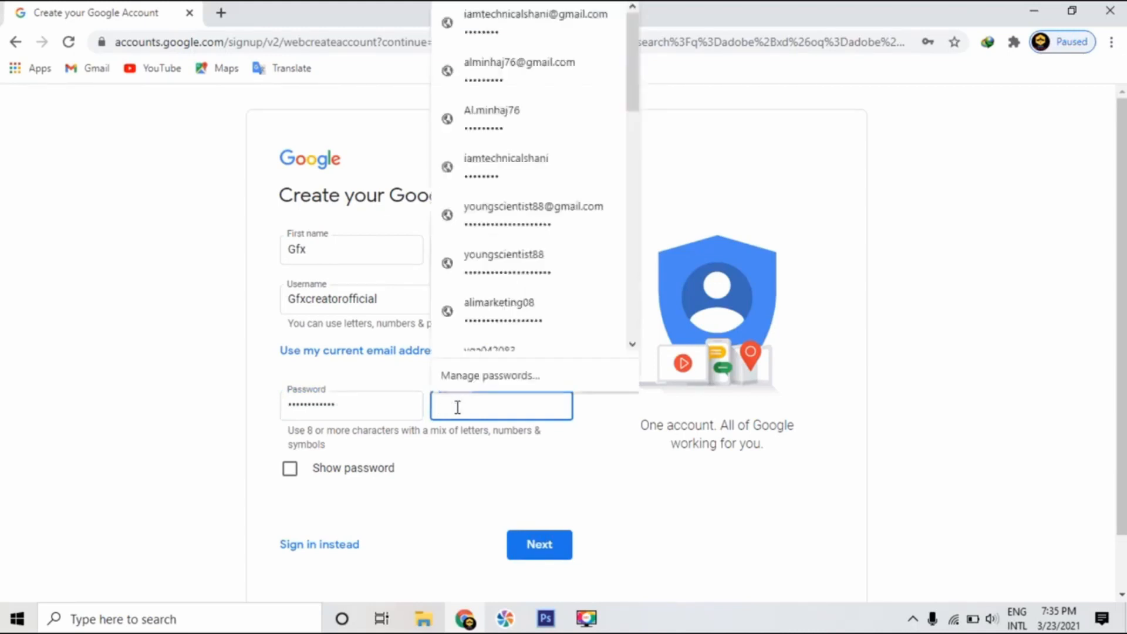
type("•••••")
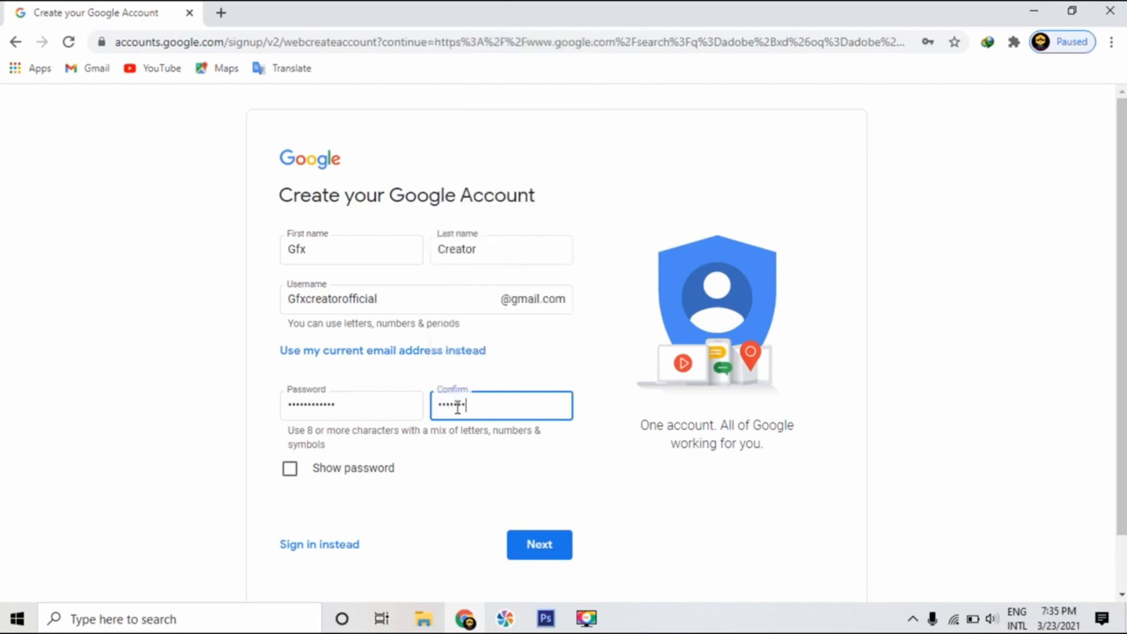
type("••")
left_click(528, 554)
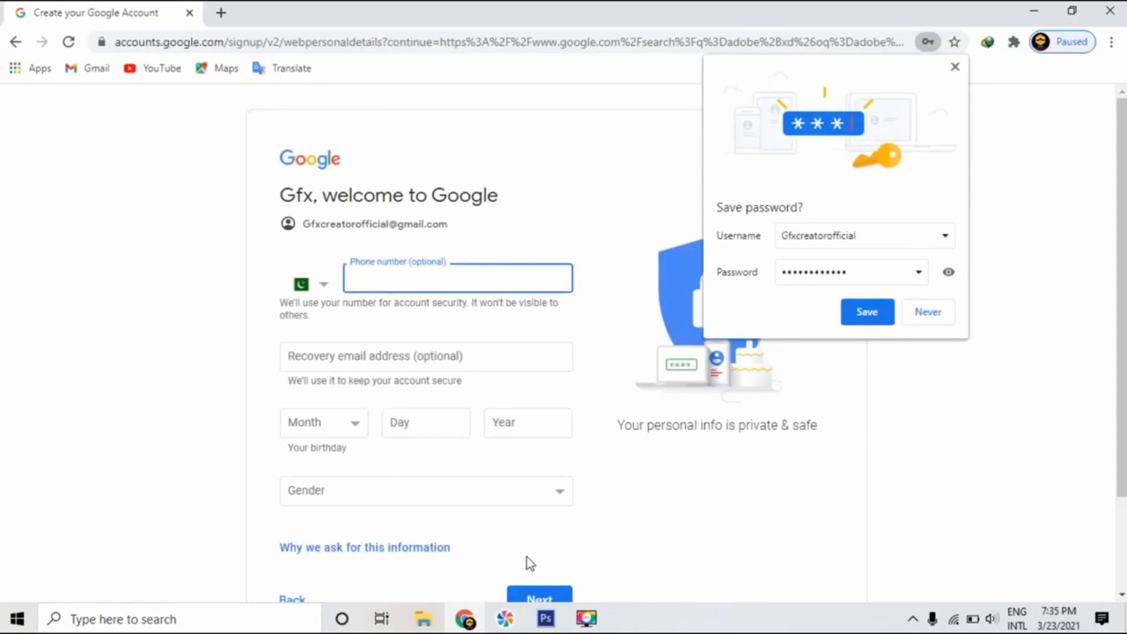
Step: Save the password in the browser, then enter the phone number and recovery email
left_click(861, 307)
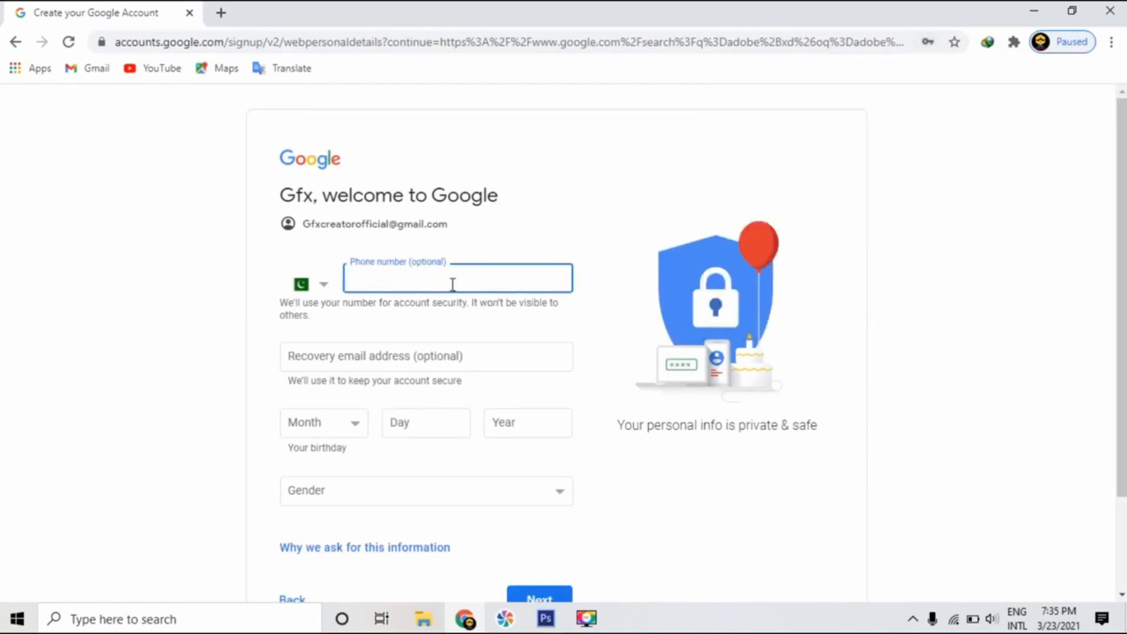
left_click(383, 361)
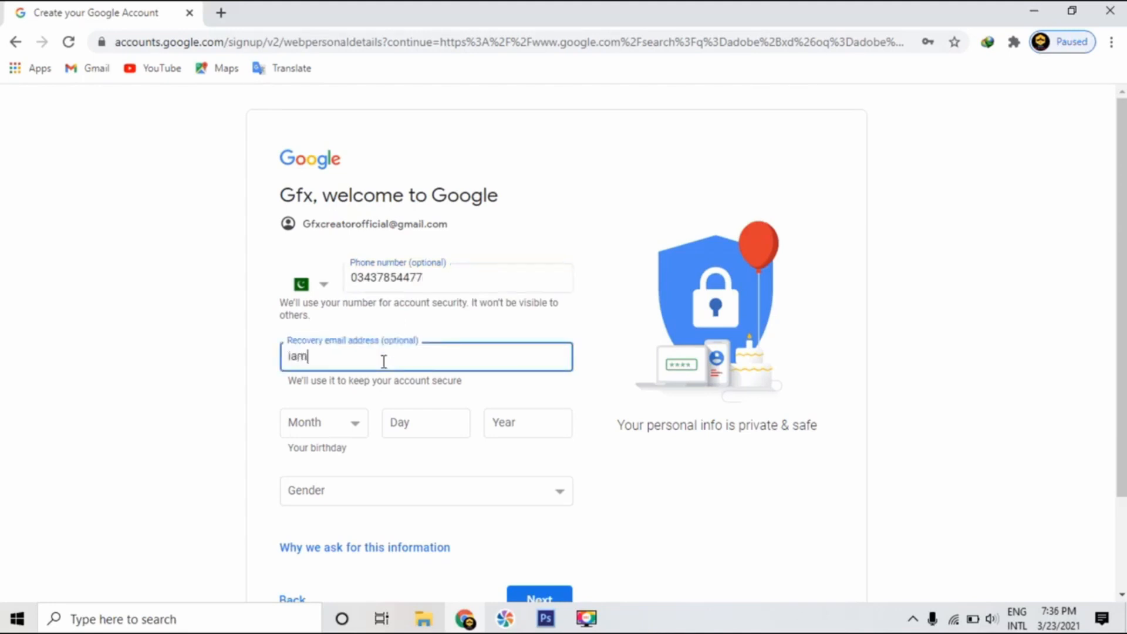
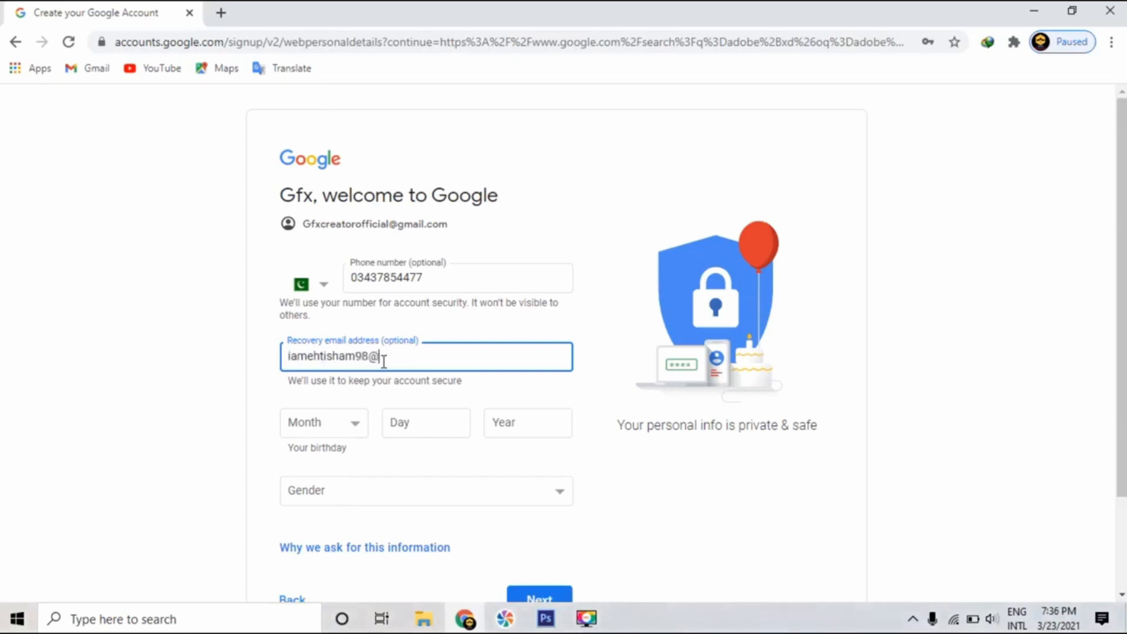
Step: Fill in the birth month, day and year, choose Male as gender, and submit
left_click(325, 433)
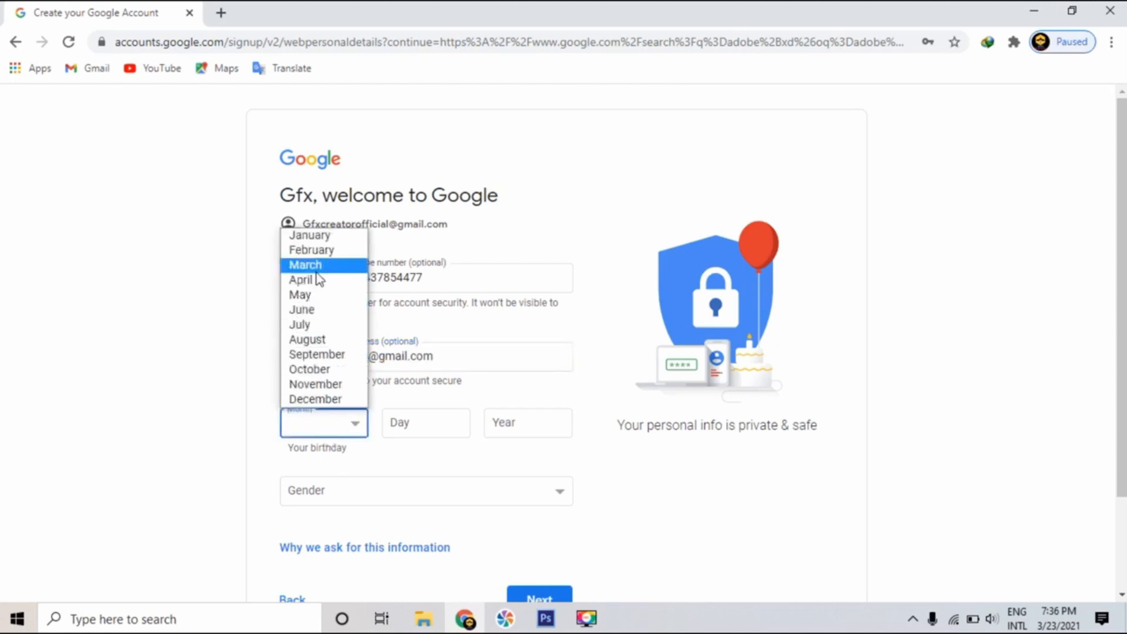
left_click(311, 266)
left_click(325, 438)
left_click(324, 287)
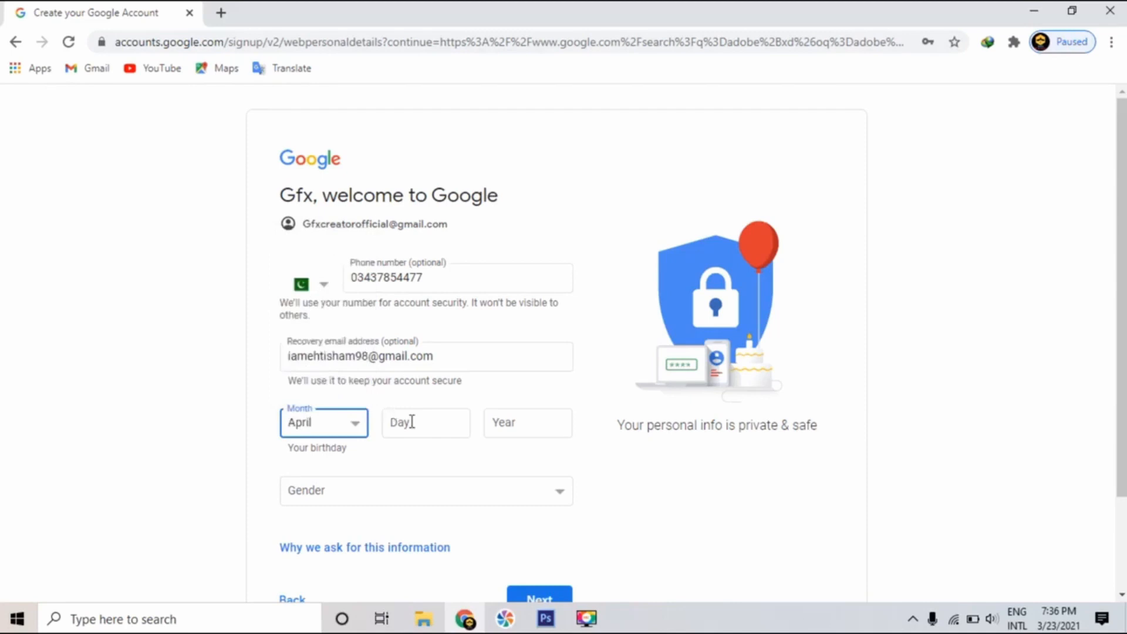
left_click(412, 422)
type("11")
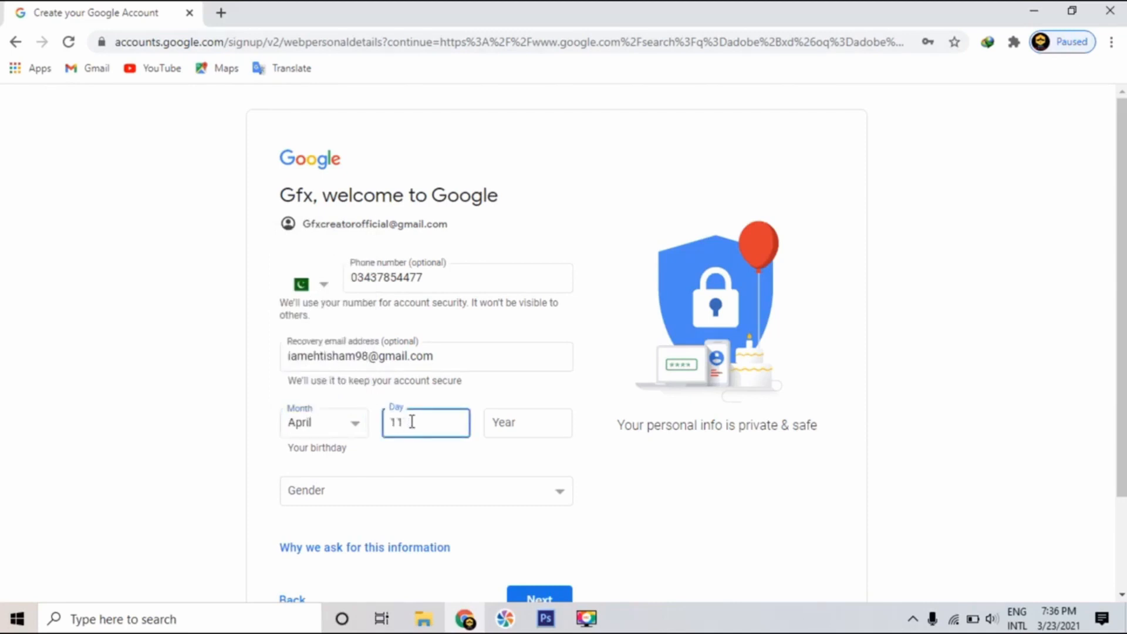
left_click(519, 430)
type("19")
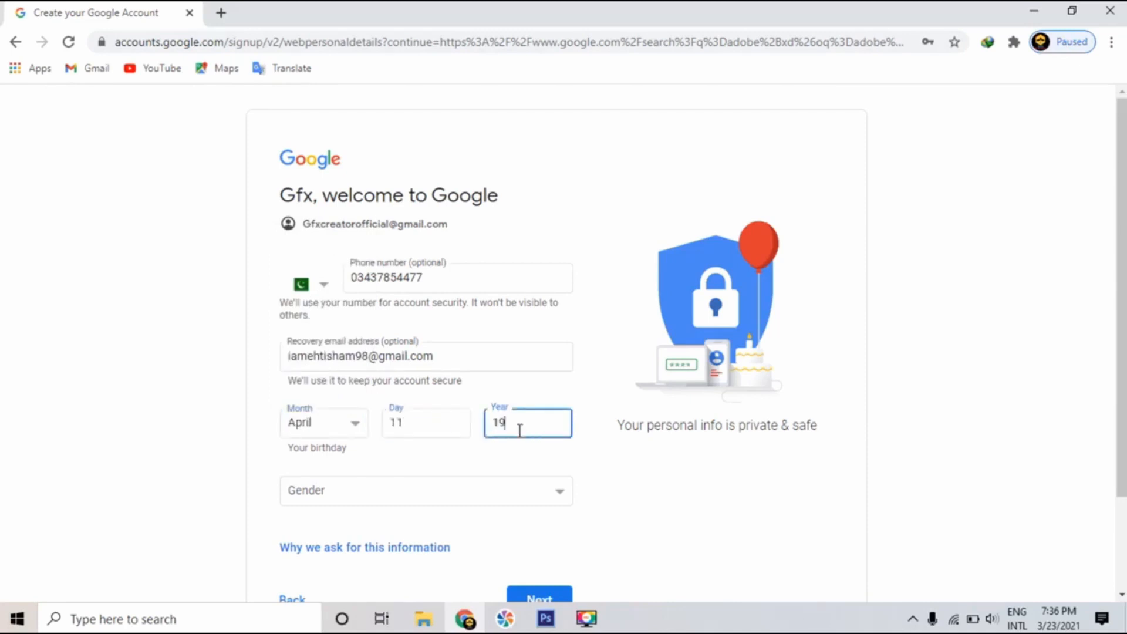
type("97")
left_click(396, 496)
left_click(327, 529)
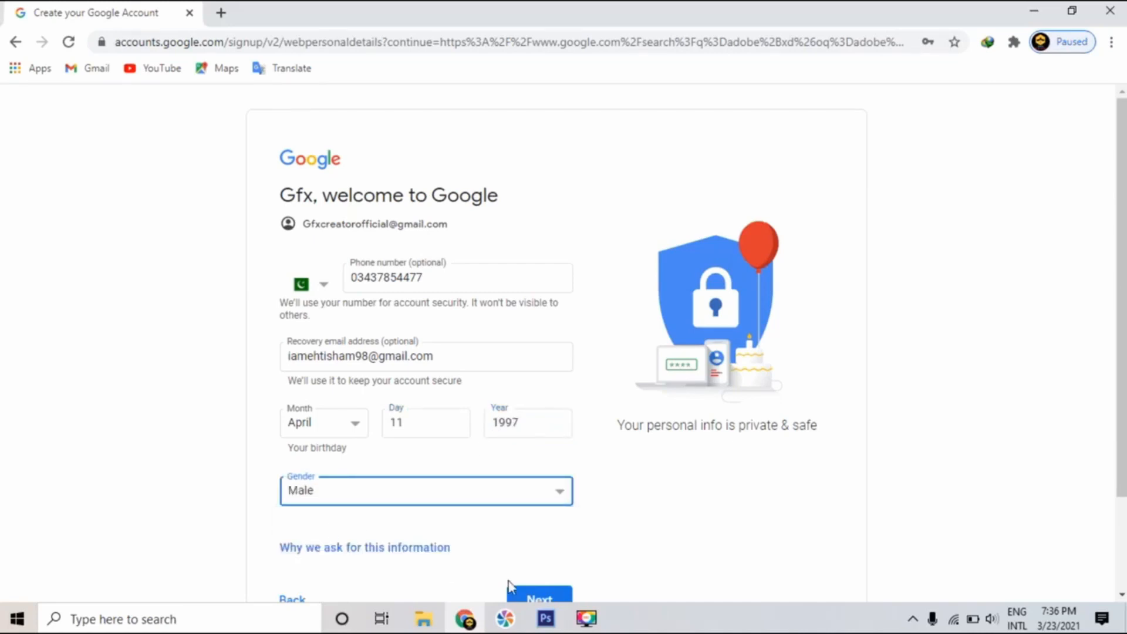
left_click(532, 597)
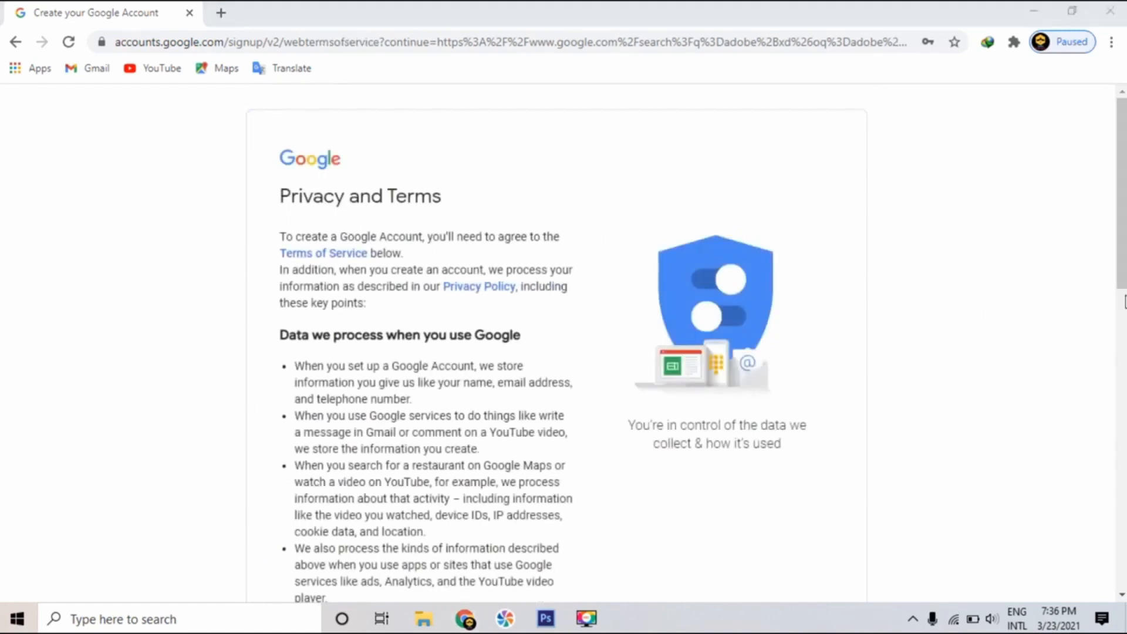
Step: Accept Google's Privacy and Terms, then go to the YouTube home page
left_click_drag(1119, 276, 1121, 542)
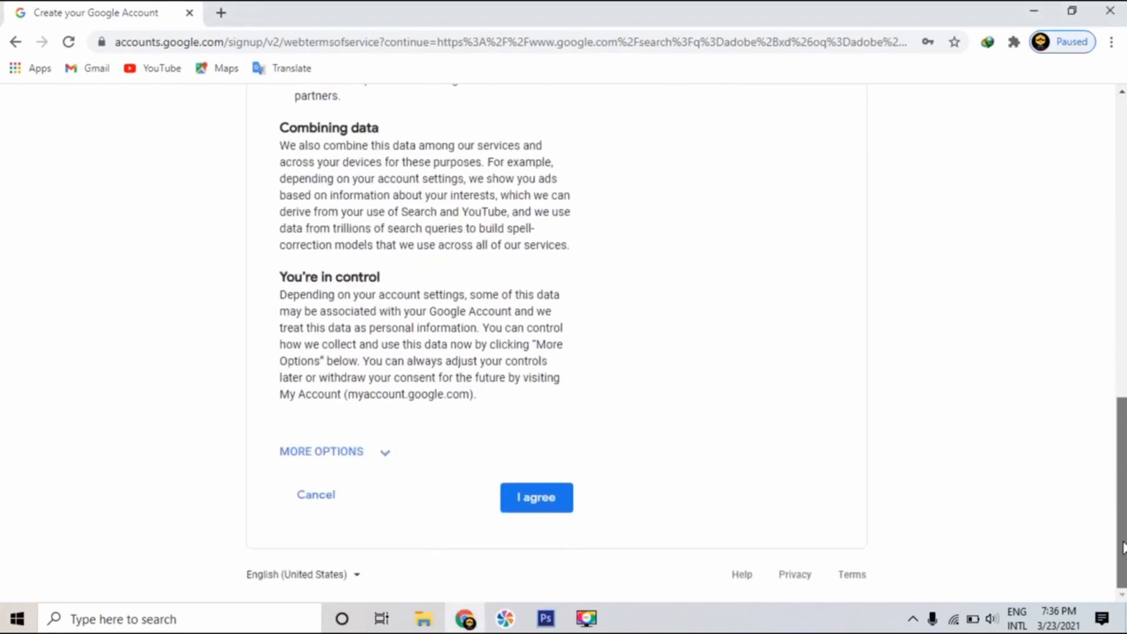
left_click(534, 503)
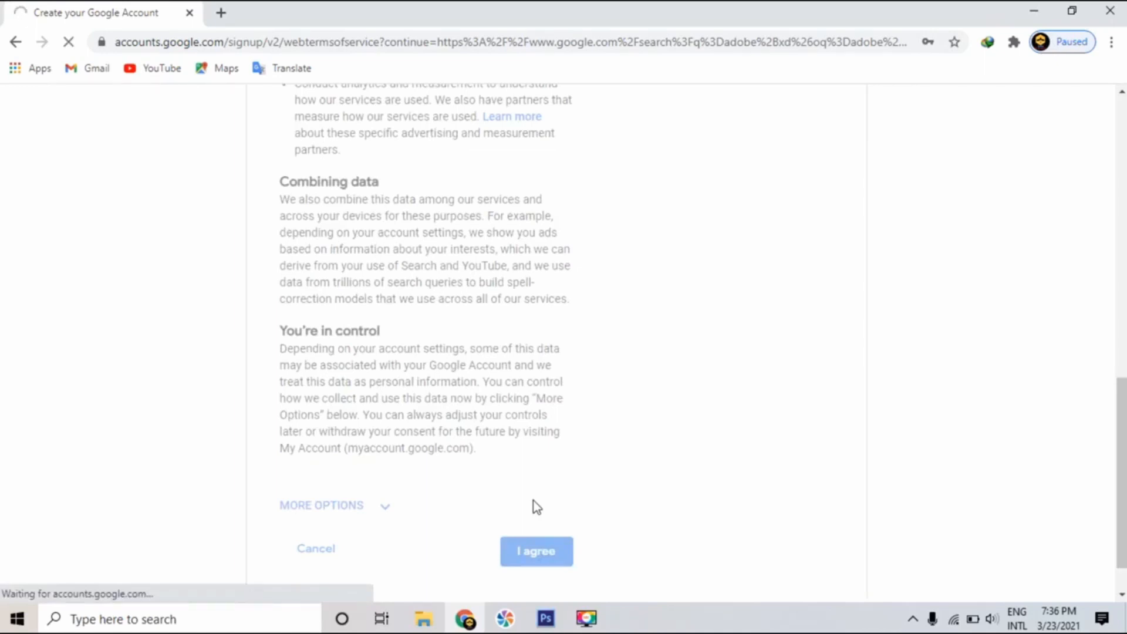
left_click(158, 68)
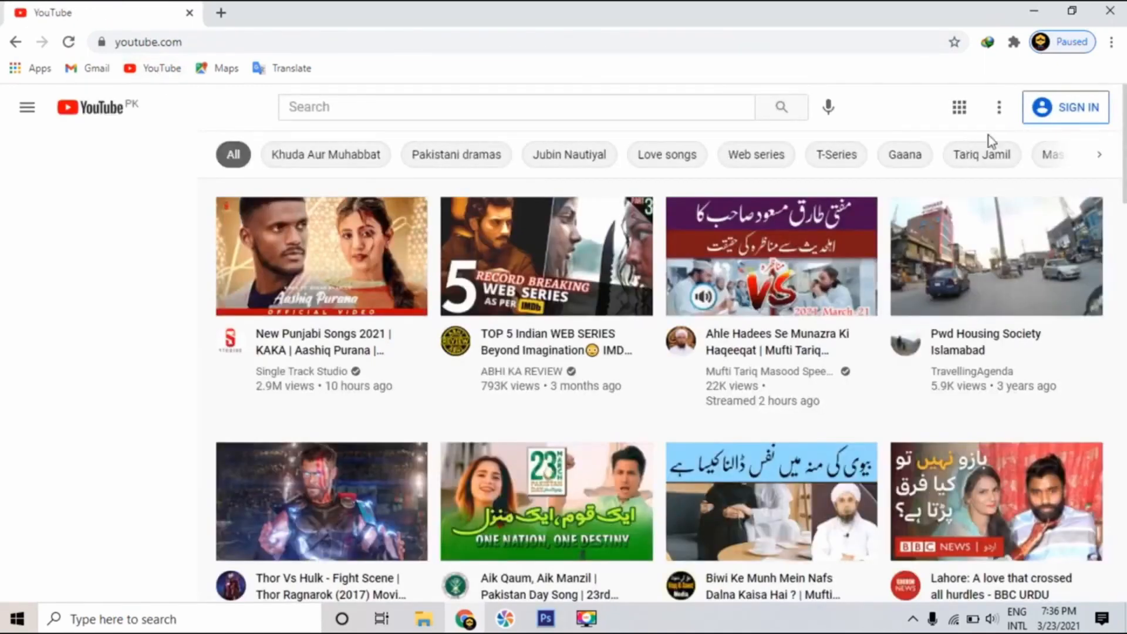
Step: Sign in to YouTube and create a channel using the account's own name, Gfx Creator
left_click(1067, 111)
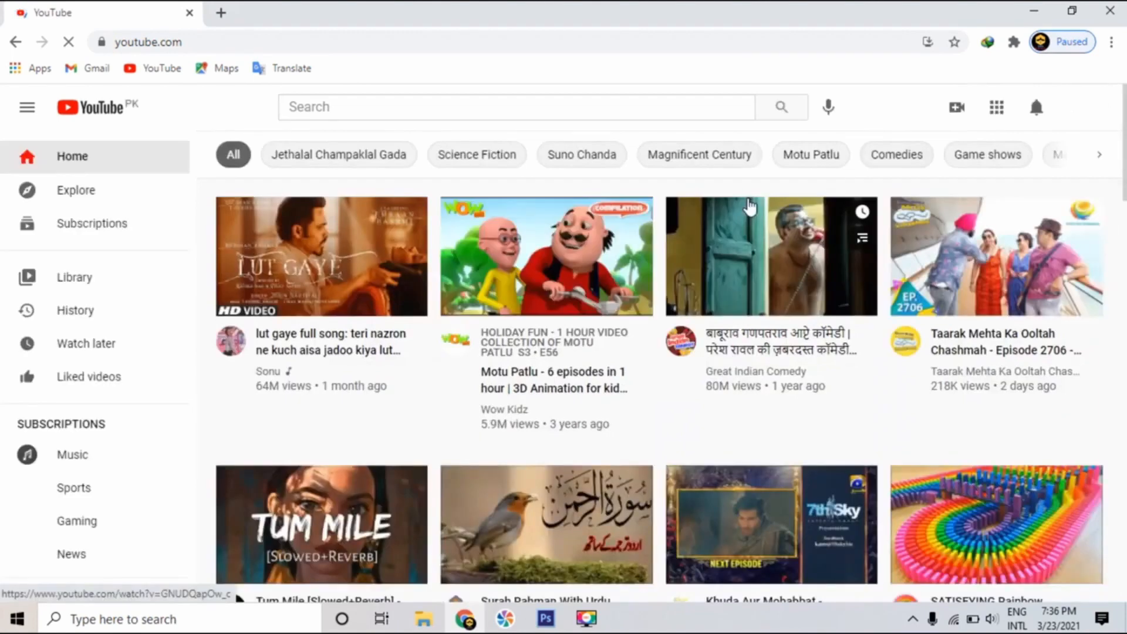
left_click(1085, 109)
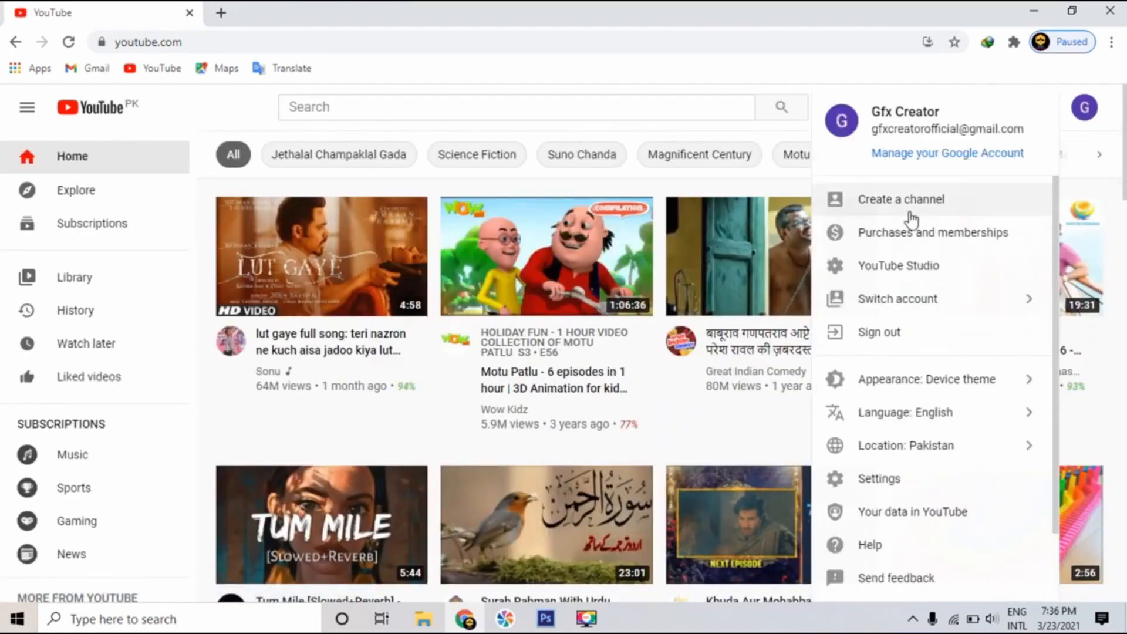
left_click(907, 202)
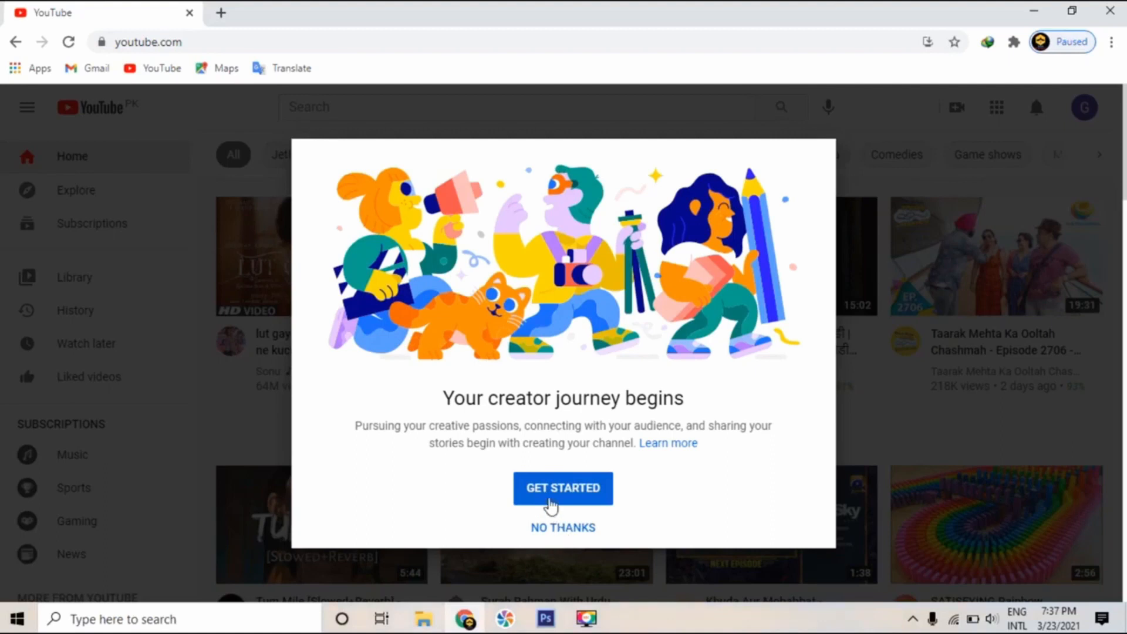
left_click(559, 496)
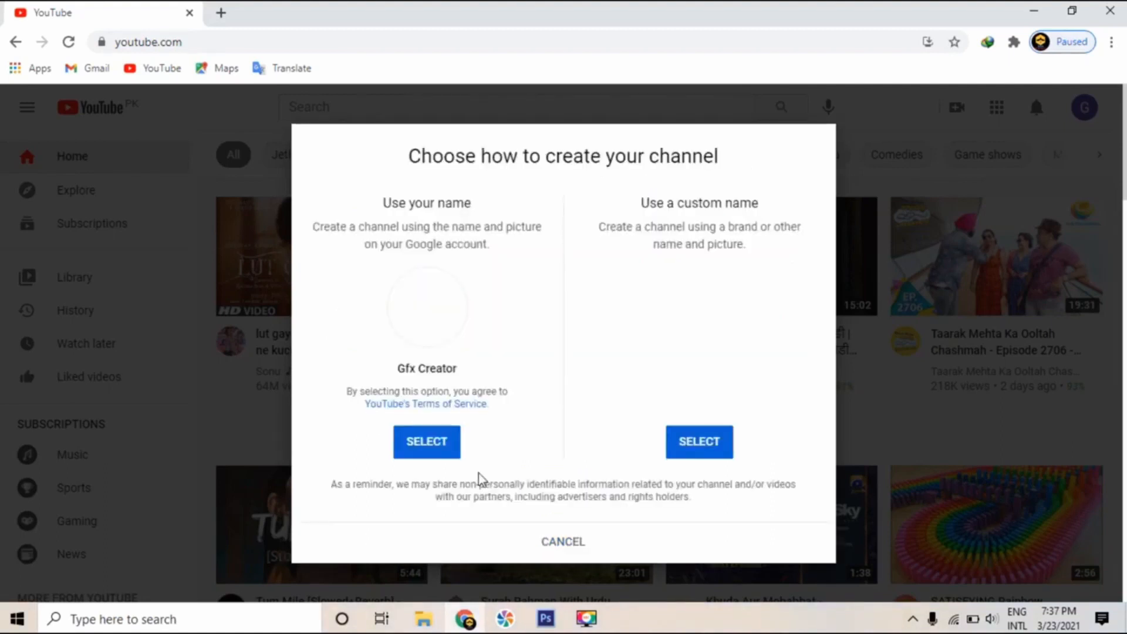
left_click(426, 442)
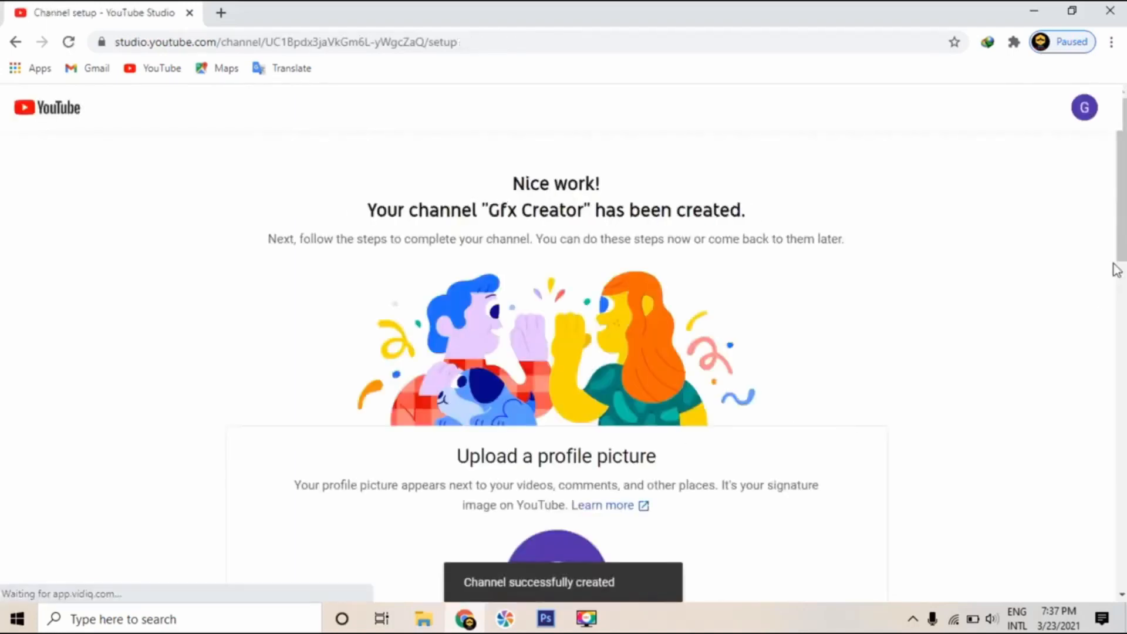
Step: Begin the channel description: 'Hello and wellcome to my channel', promising graphics videos and personal skills
left_click_drag(1121, 261, 1119, 415)
left_click(322, 400)
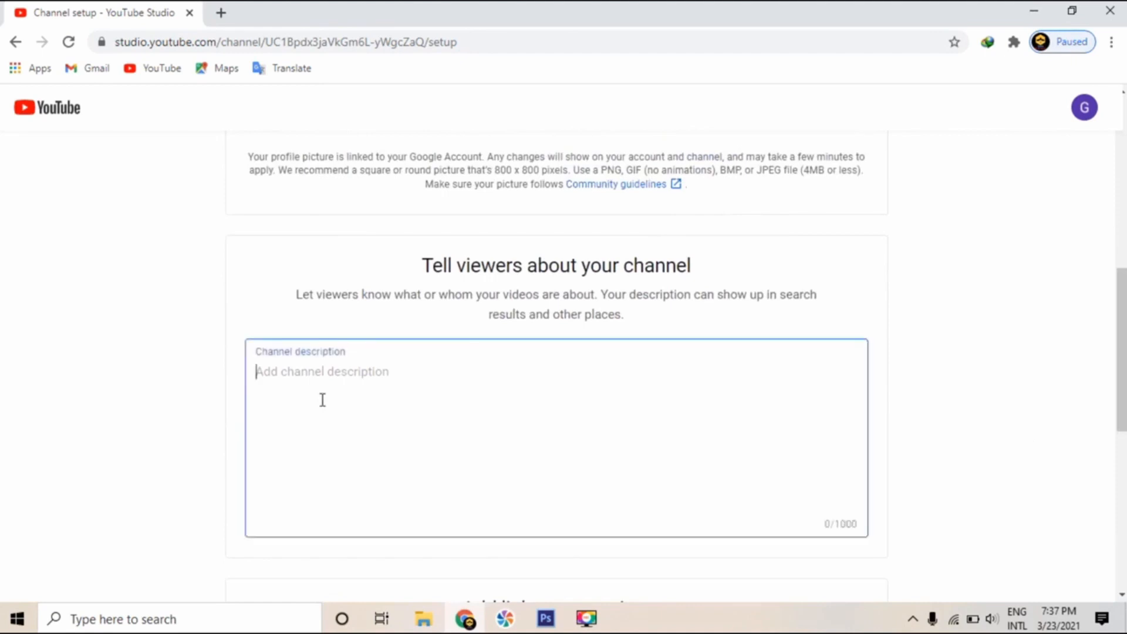
type("haid")
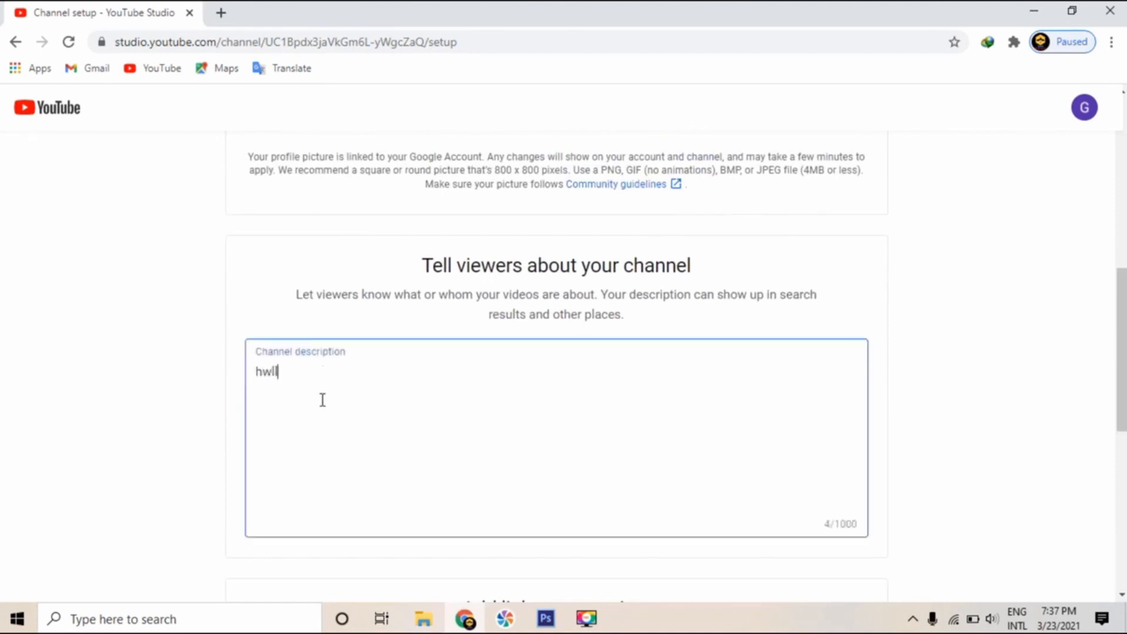
key("BackSpace")
key("BackSpace")
key("BackSpace")
key("BackSpace")
type("Hello and wellcome")
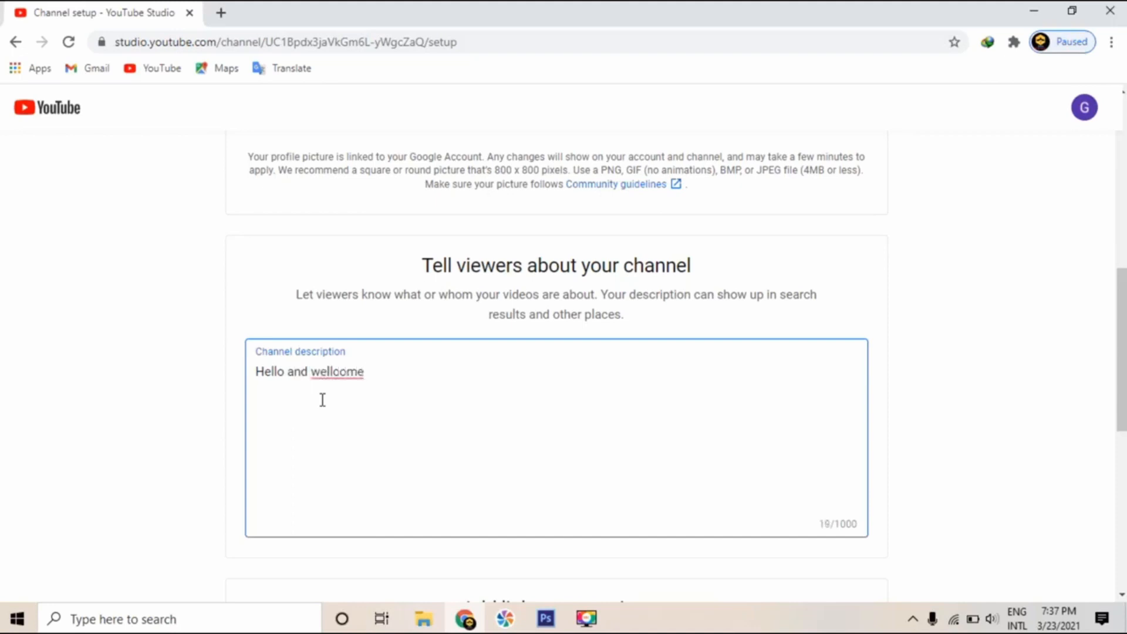
type(" to my channel")
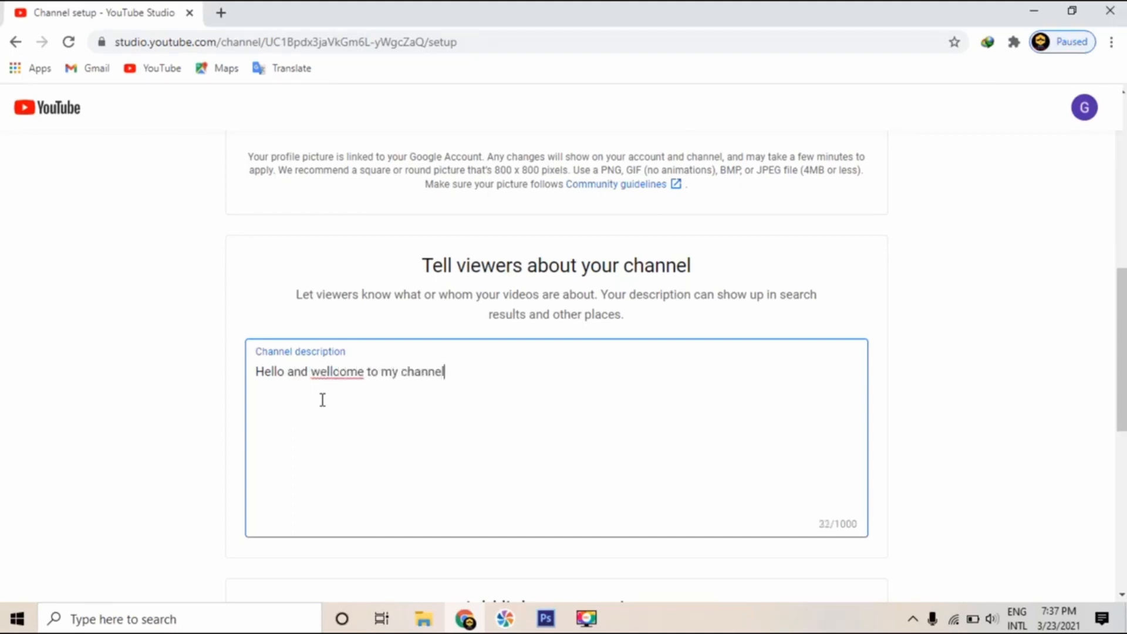
type(", You will find ")
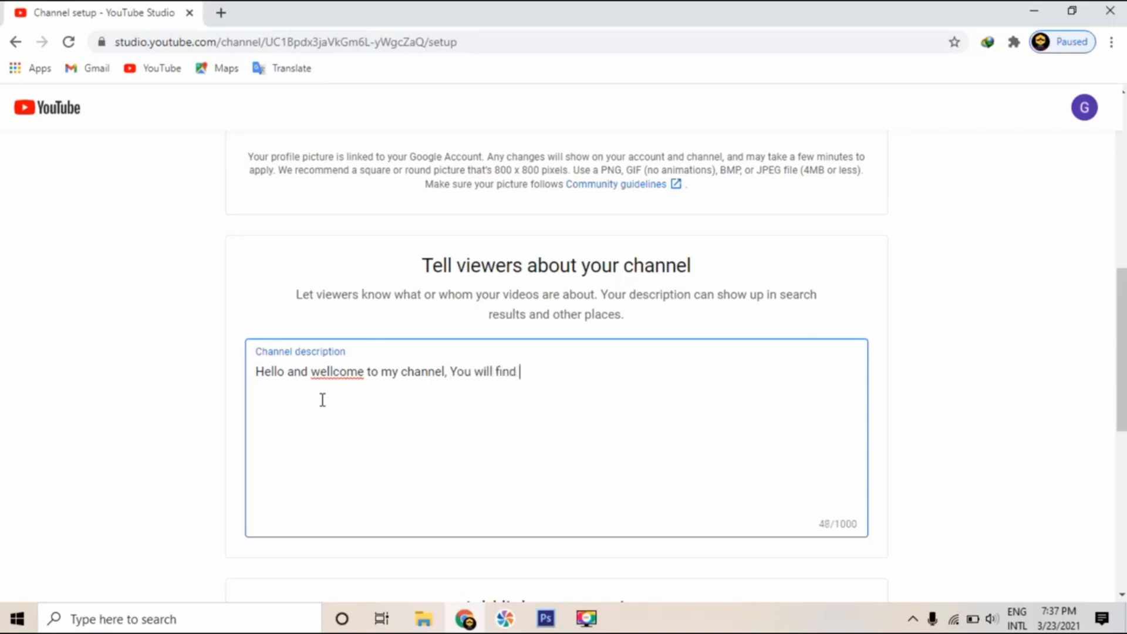
type("s")
type("ll the ")
type("videos r")
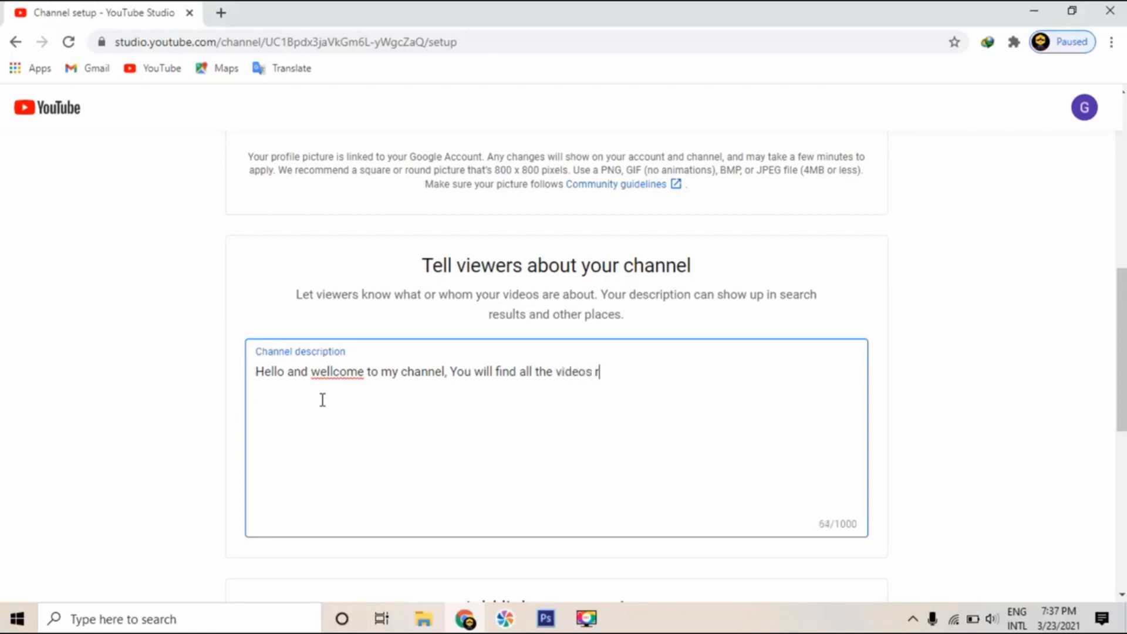
type("elated to f")
type("r")
type("gra")
type("phic")
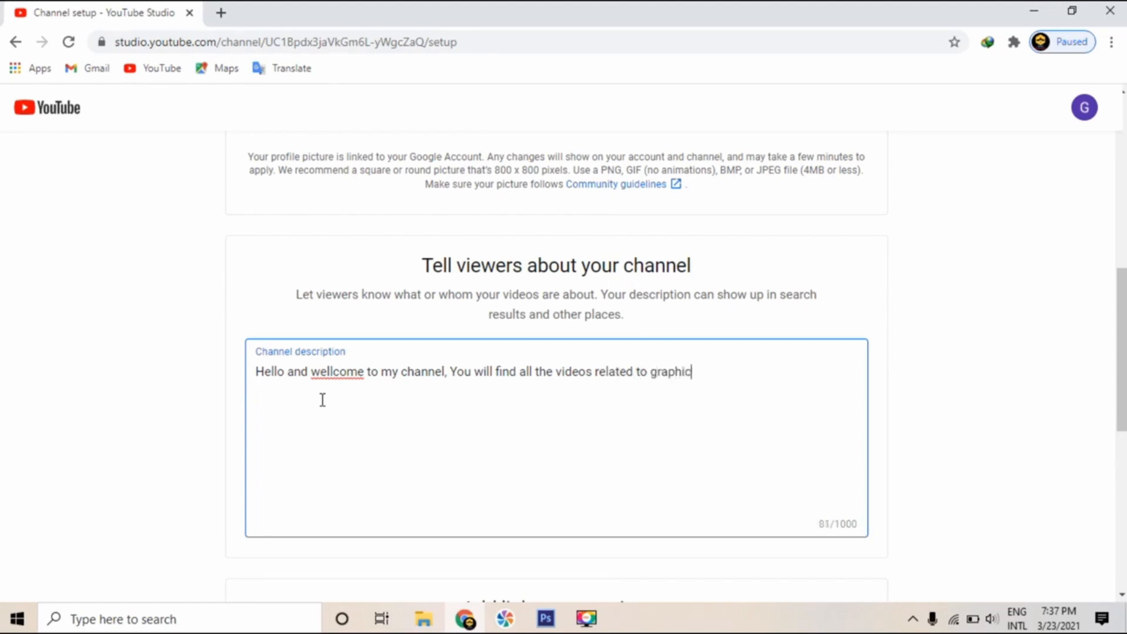
type("s desiging e")
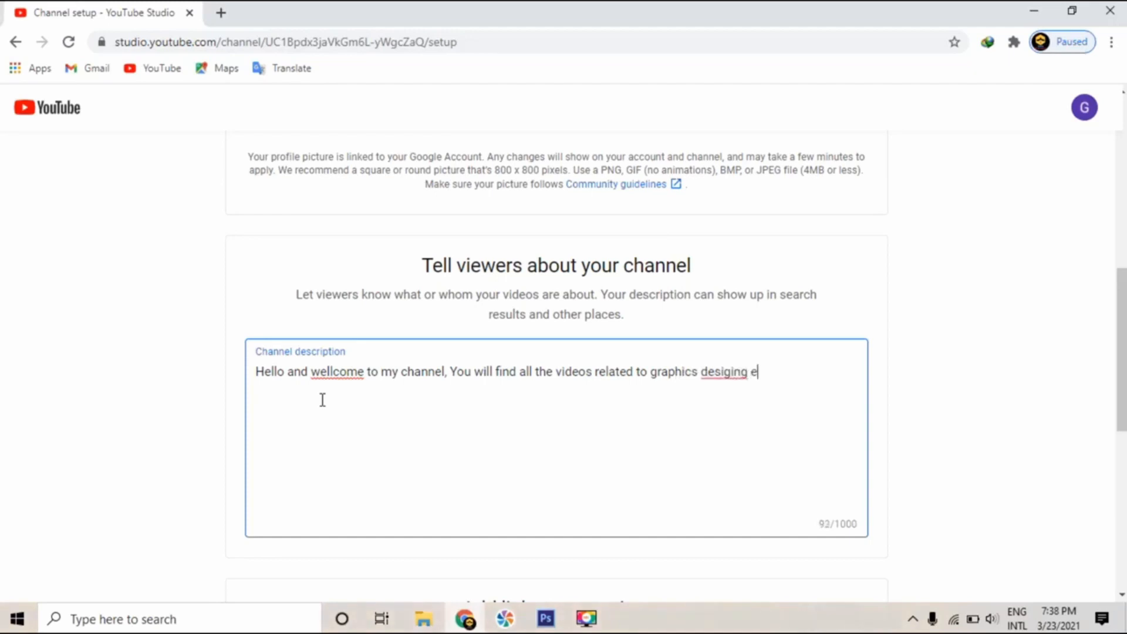
type("veryday.")
type("  io")
key("BackSpace")
type("will ")
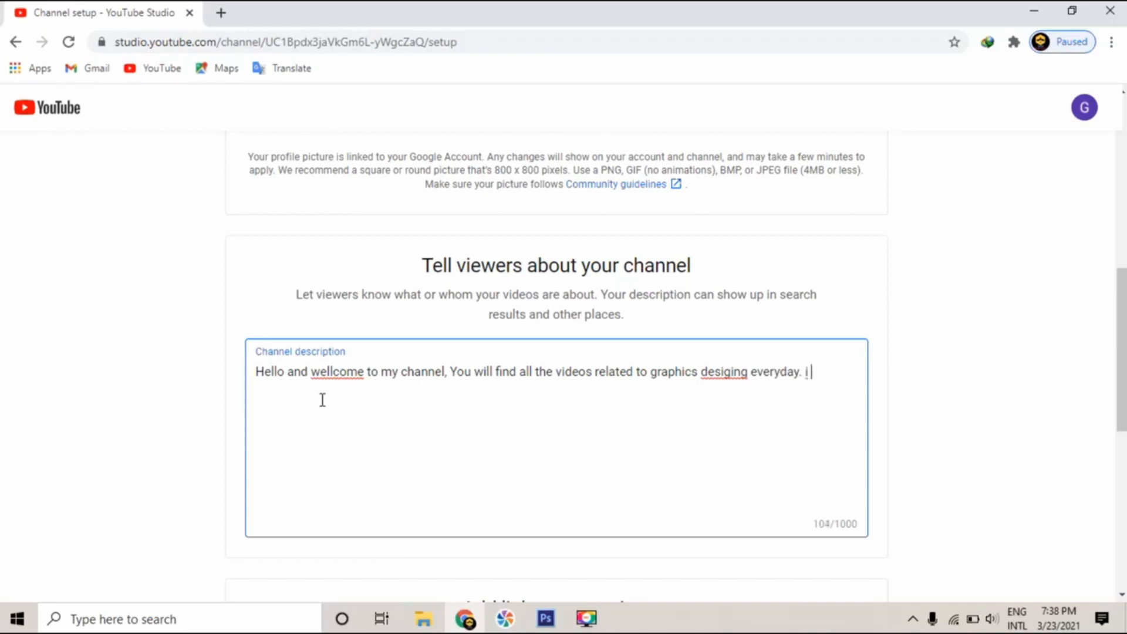
type("personally p")
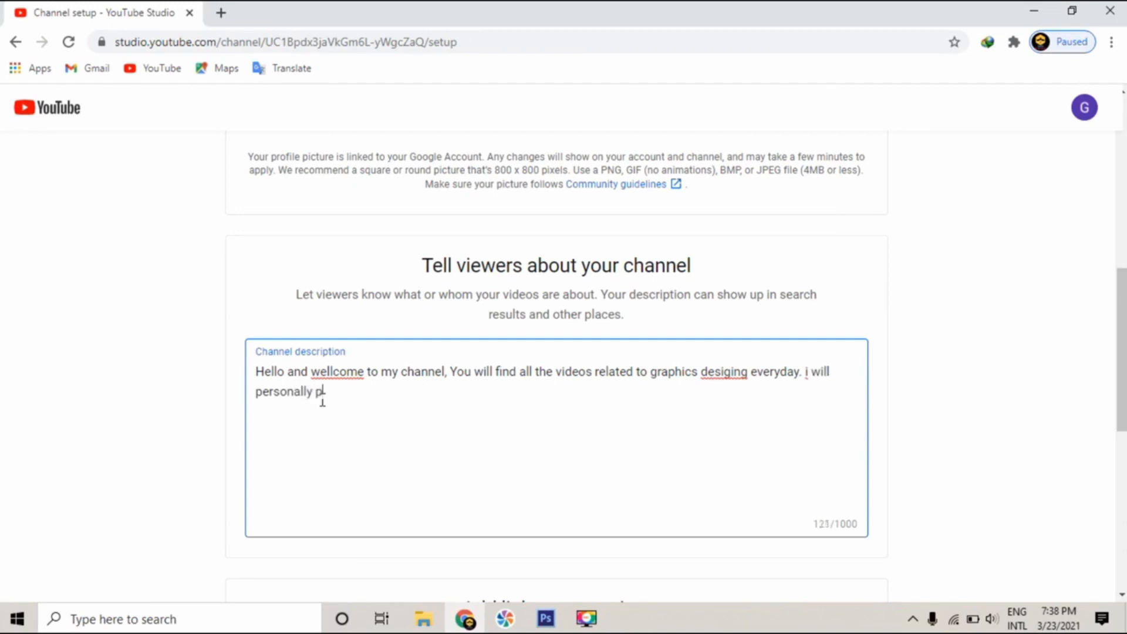
type("rovide you the latest ")
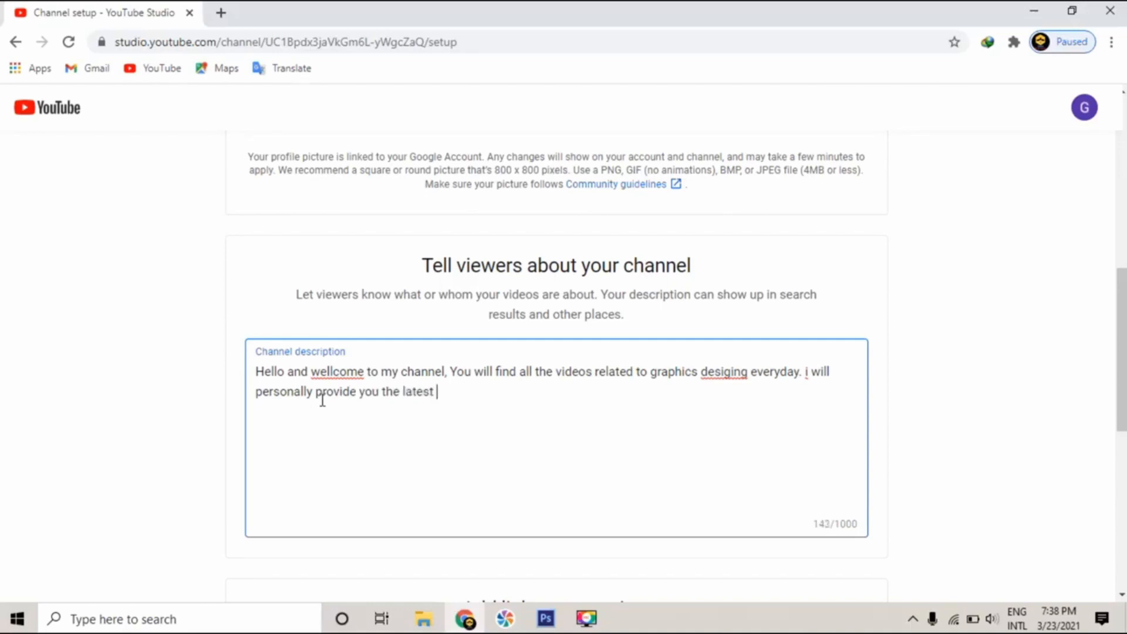
type("sk")
Step: Finish the description with the usefulness sentence and 'stay tunned by subscribing my channel thanks'
type("s that i imple")
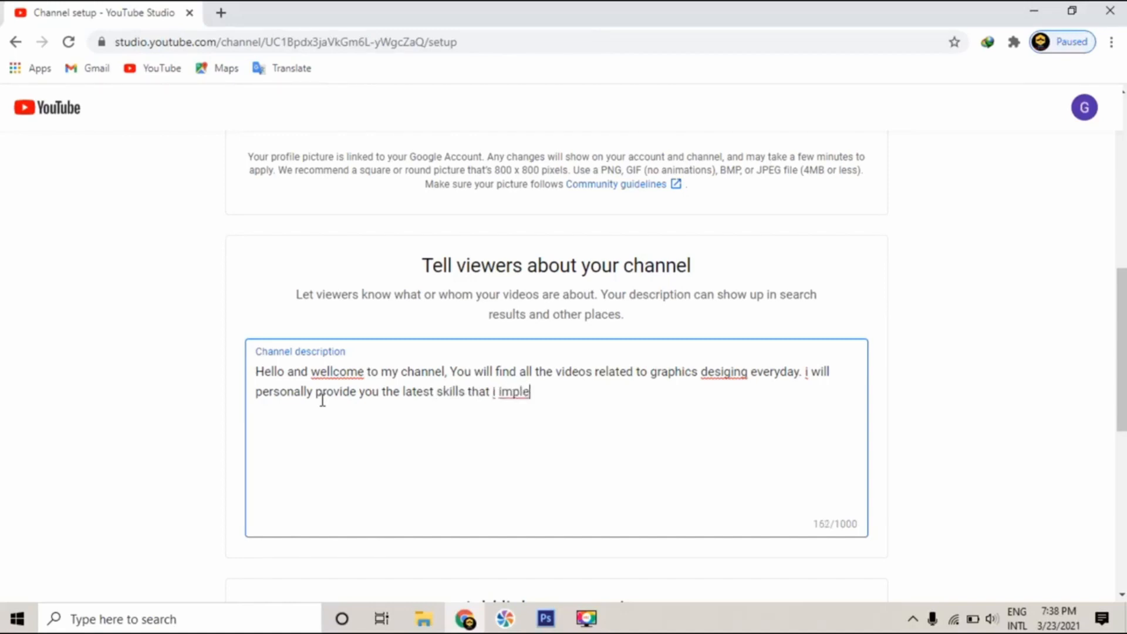
type("ment my sel")
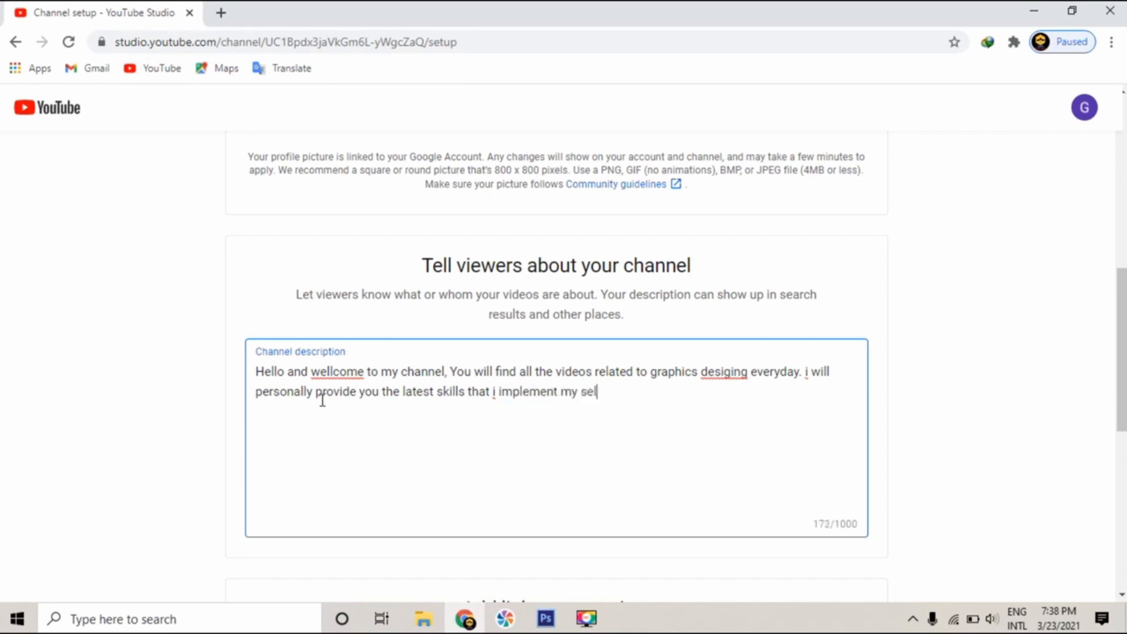
type("f and ll")
type("k")
type("thi")
type("ese videos")
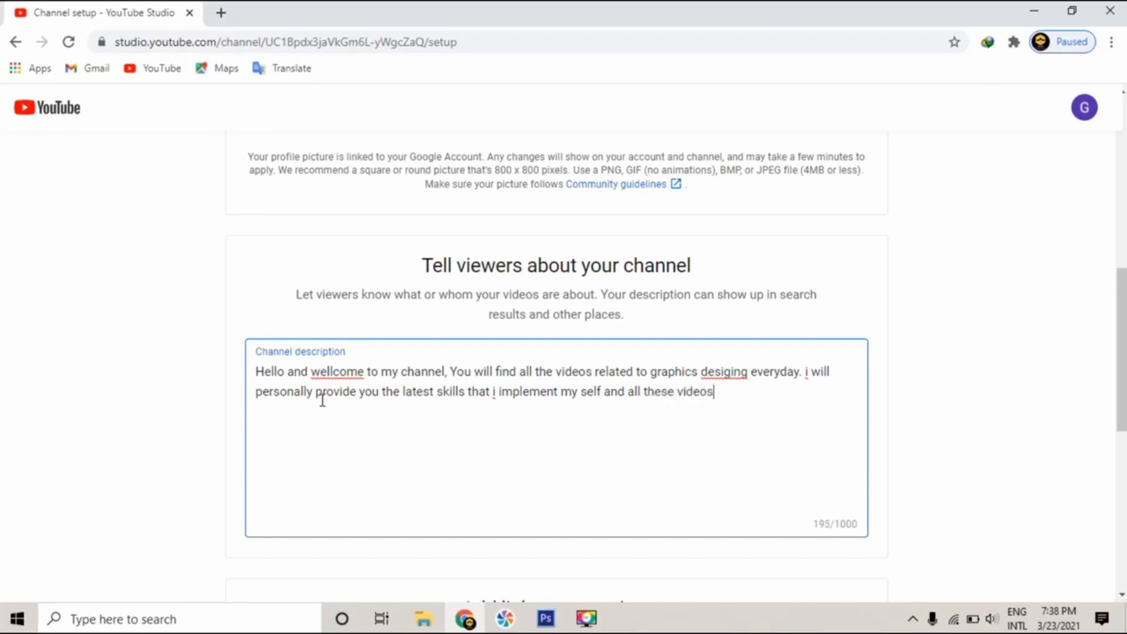
type(" created in this")
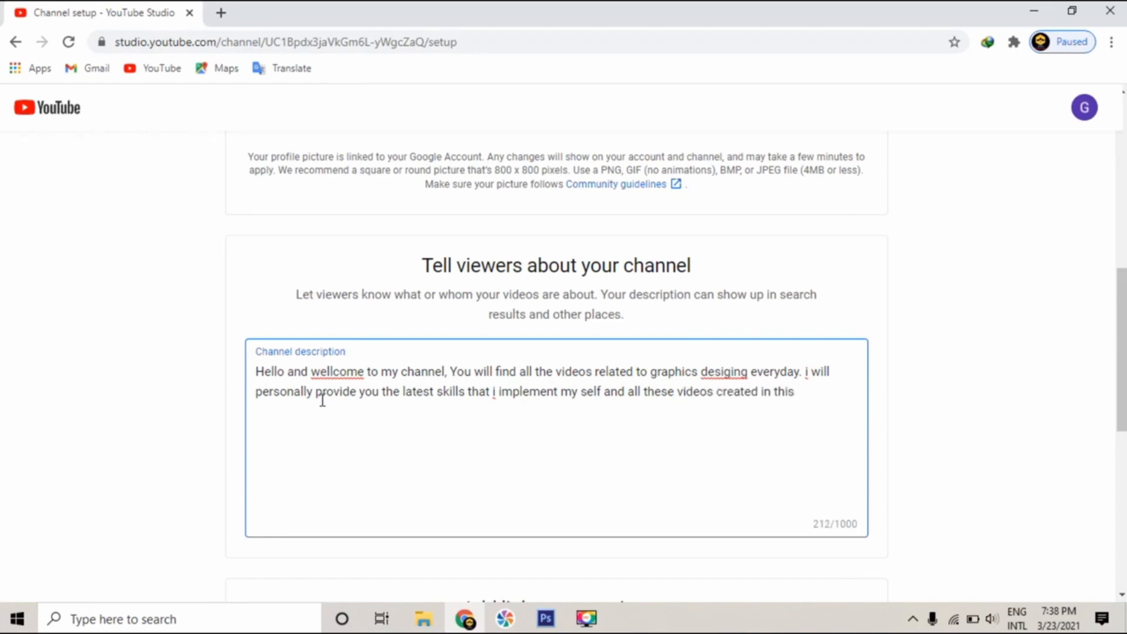
type(" channel")
type(" will ")
type("be my oe")
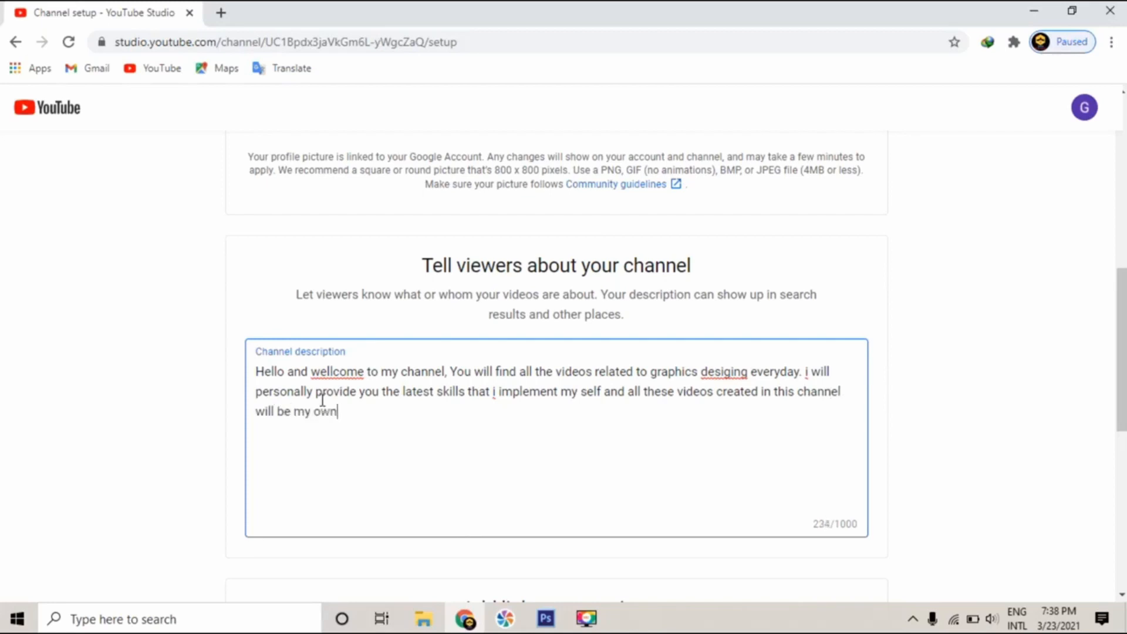
key("BackSpace")
key("BackSpace")
key("BackSpace")
key("BackSpace")
key("BackSpace")
key("BackSpace")
key("BackSpace")
key("BackSpace")
key("BackSpace")
key("BackSpace")
key("BackSpace")
key("BackSpace")
key("BackSpace")
key("BackSpace")
key("BackSpace")
type("will be very use")
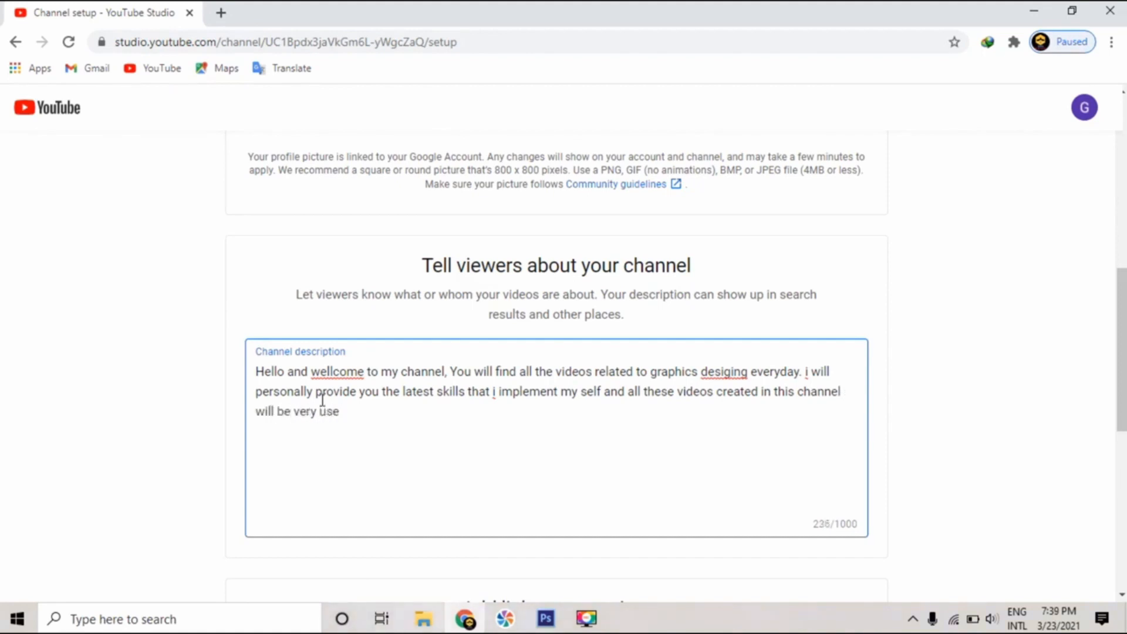
type("full for all of ")
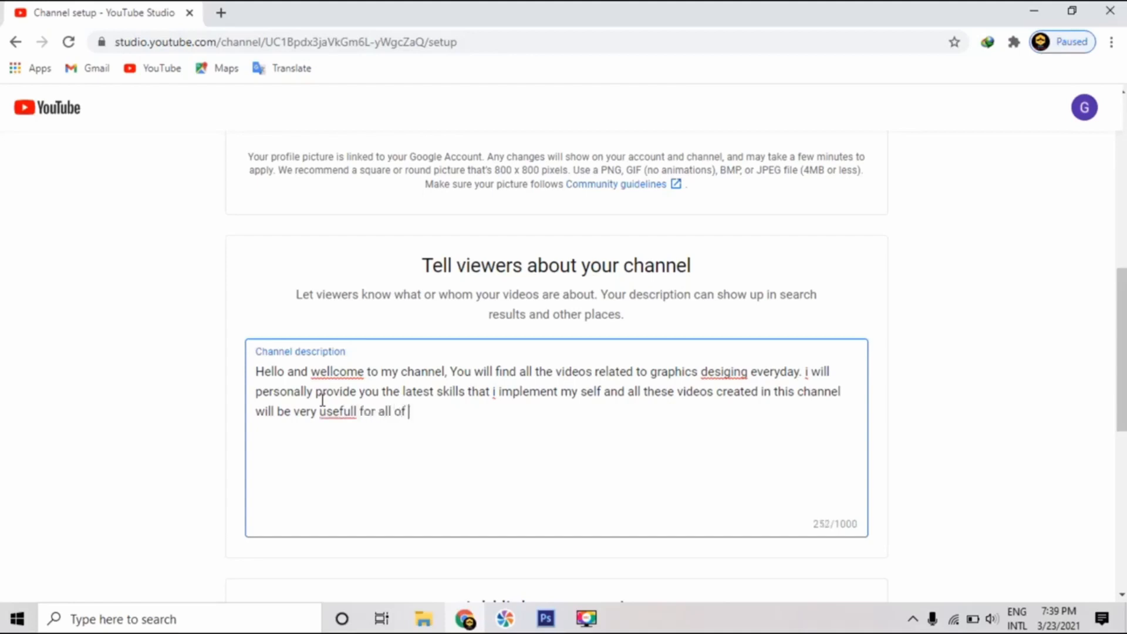
type("you if have intrust in")
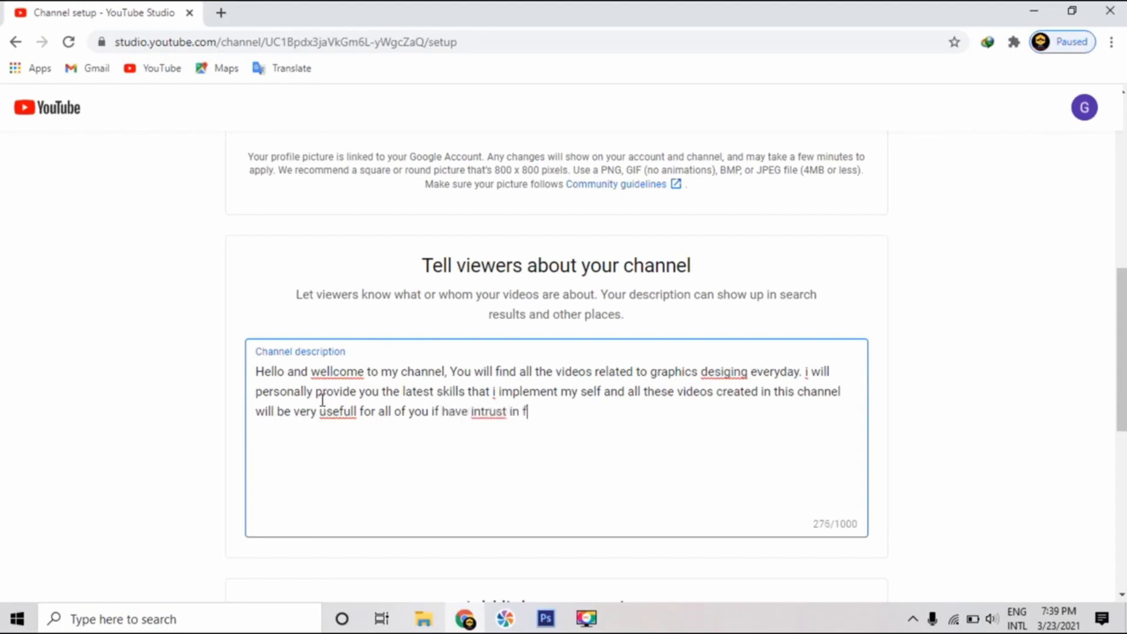
type("graphics ")
type("in ")
type("des")
type("igning.")
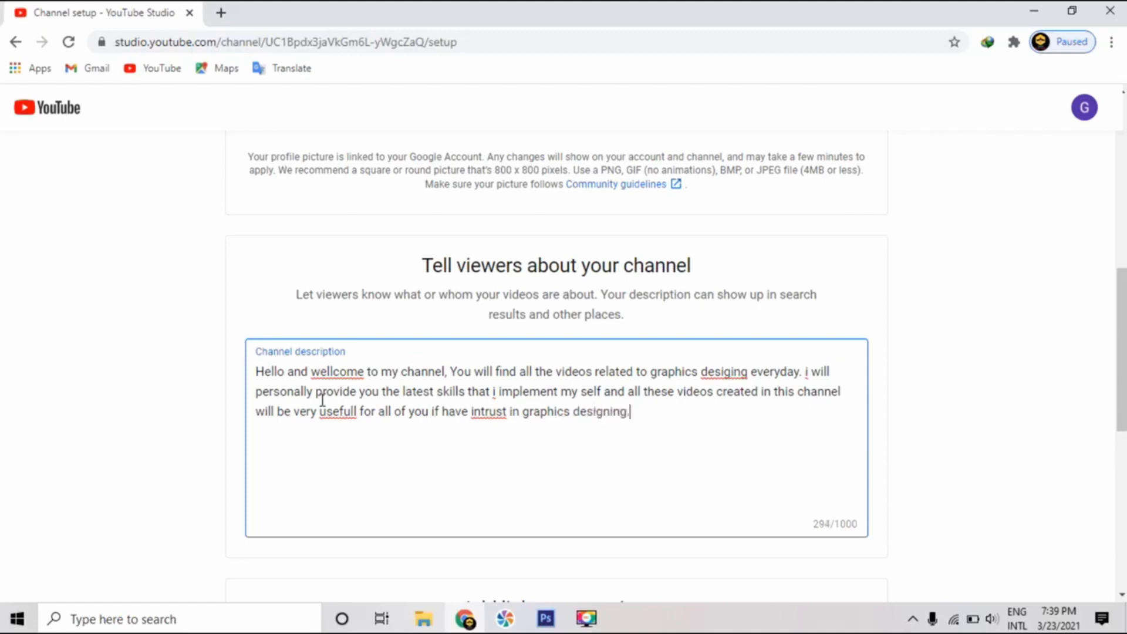
type("stay tunned m")
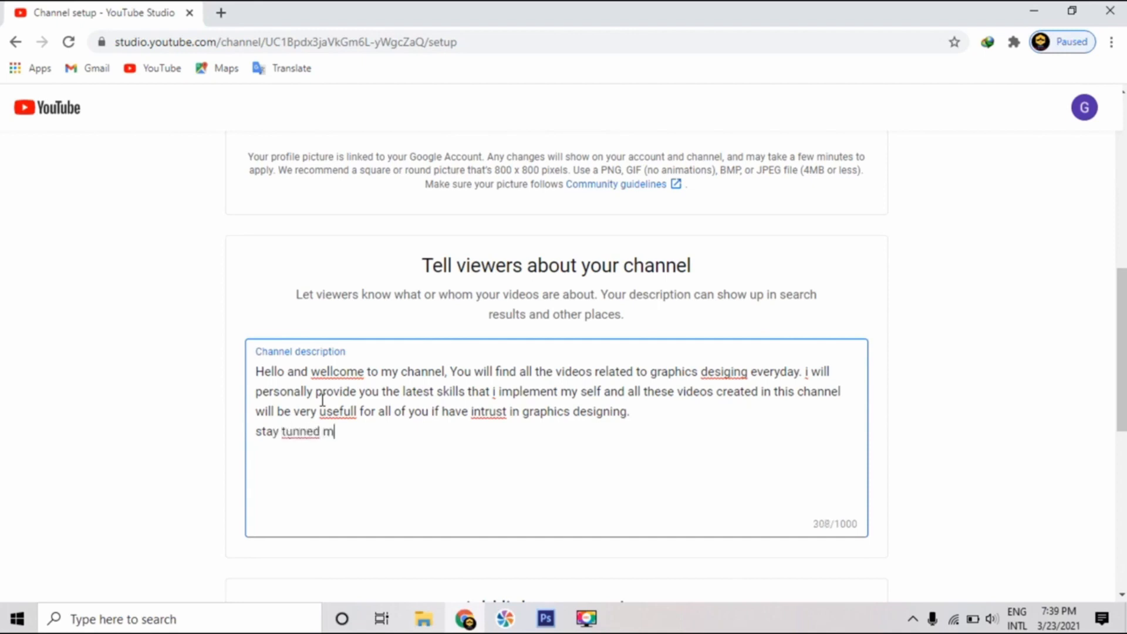
key("BackSpace")
type("by subscribeing ")
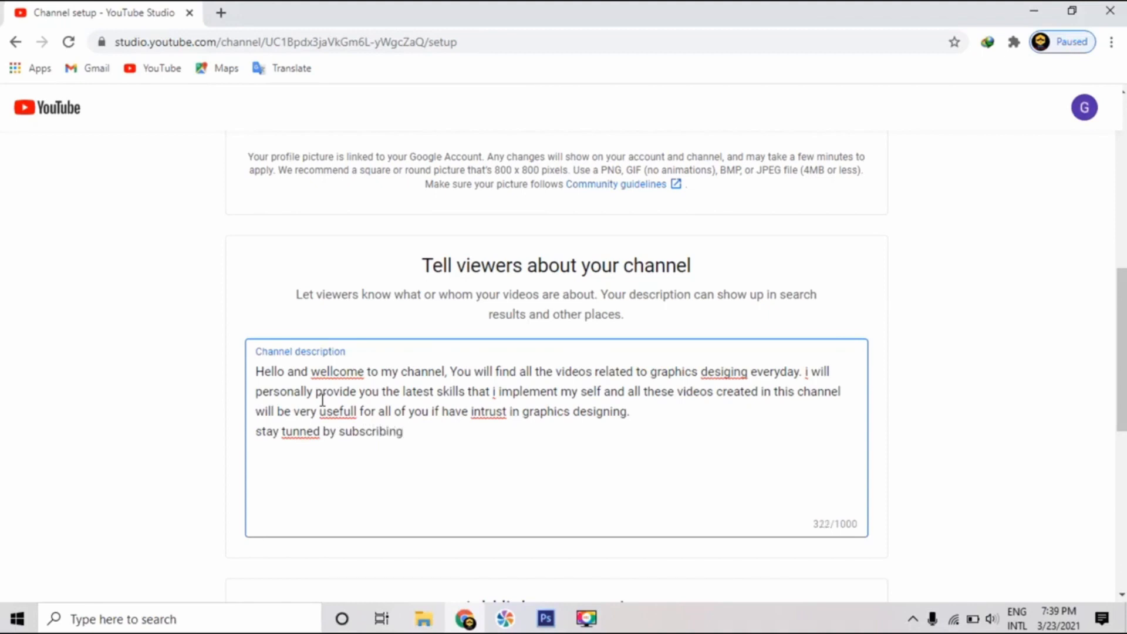
type("my channel thanks")
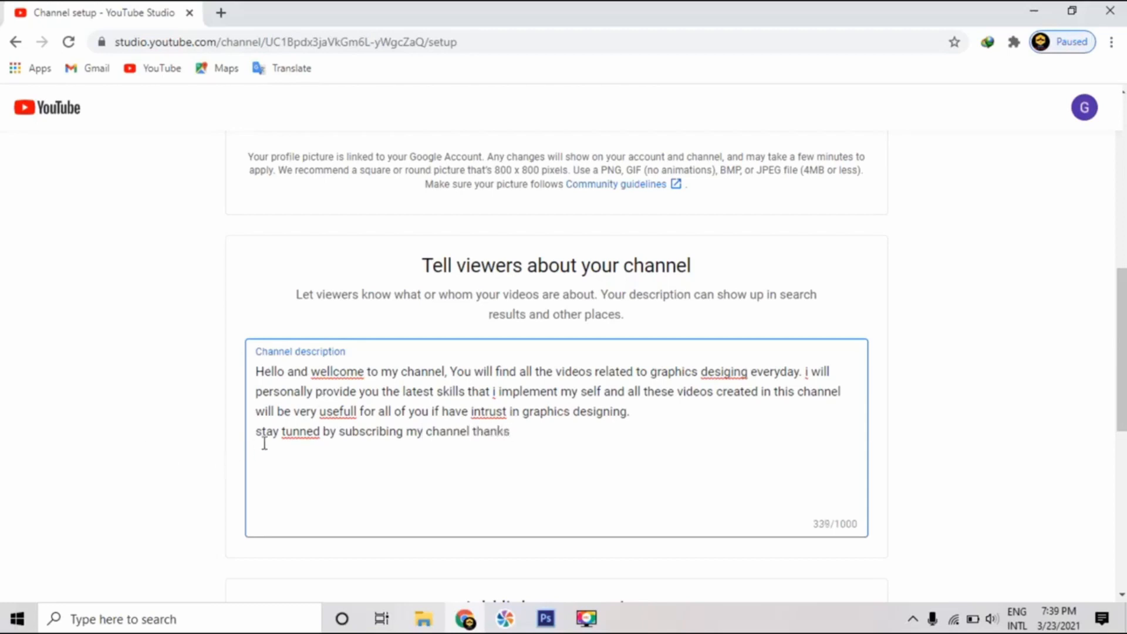
Step: Spell-correct tunned, wellcome, usefull and intrust, and capitalise the lone 'i' to 'I'
double_click(300, 431)
right_click(301, 437)
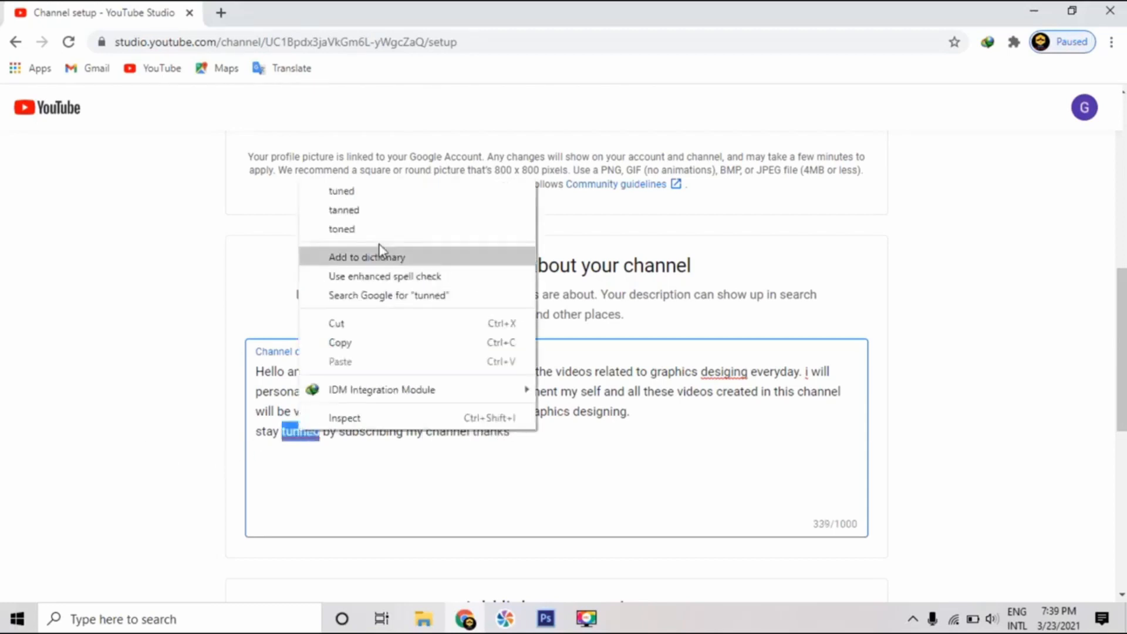
left_click(390, 193)
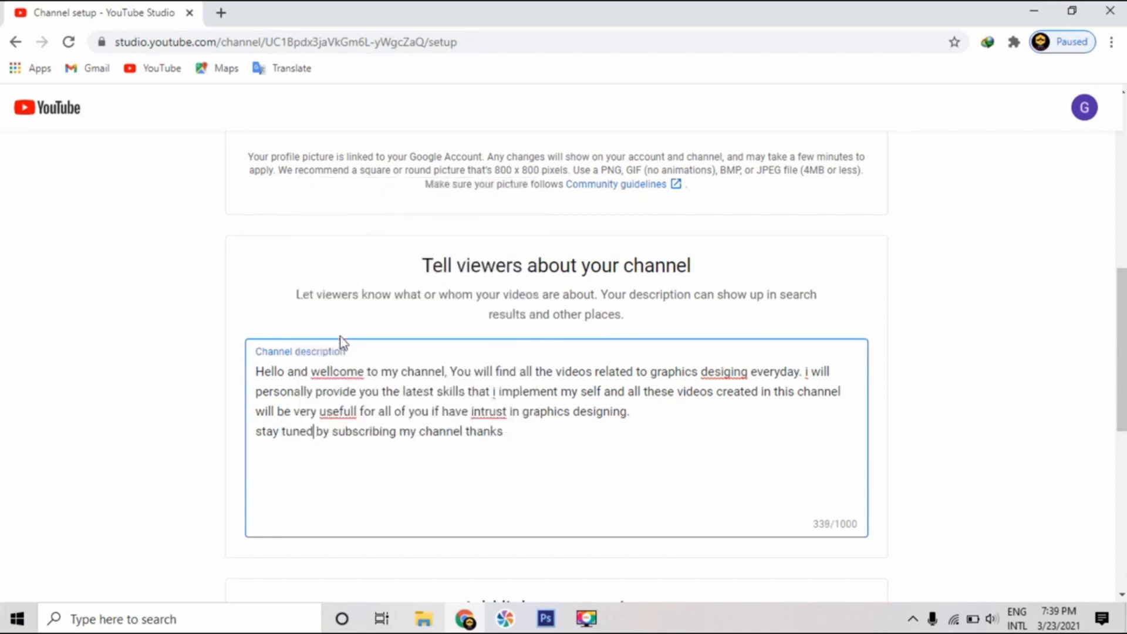
right_click(331, 378)
left_click(367, 390)
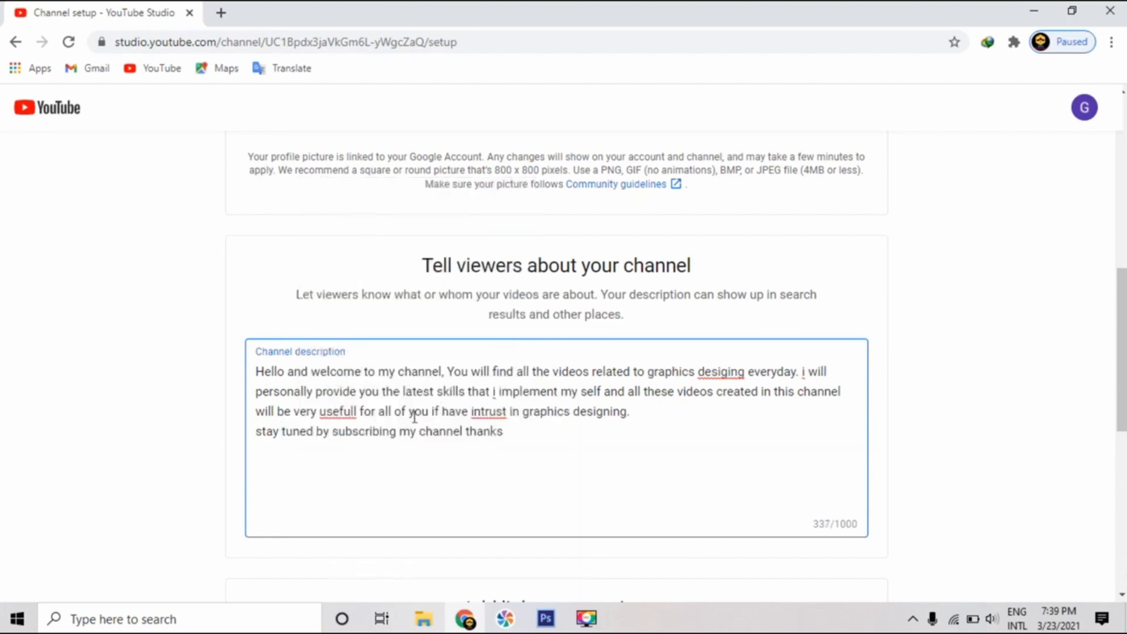
right_click(342, 414)
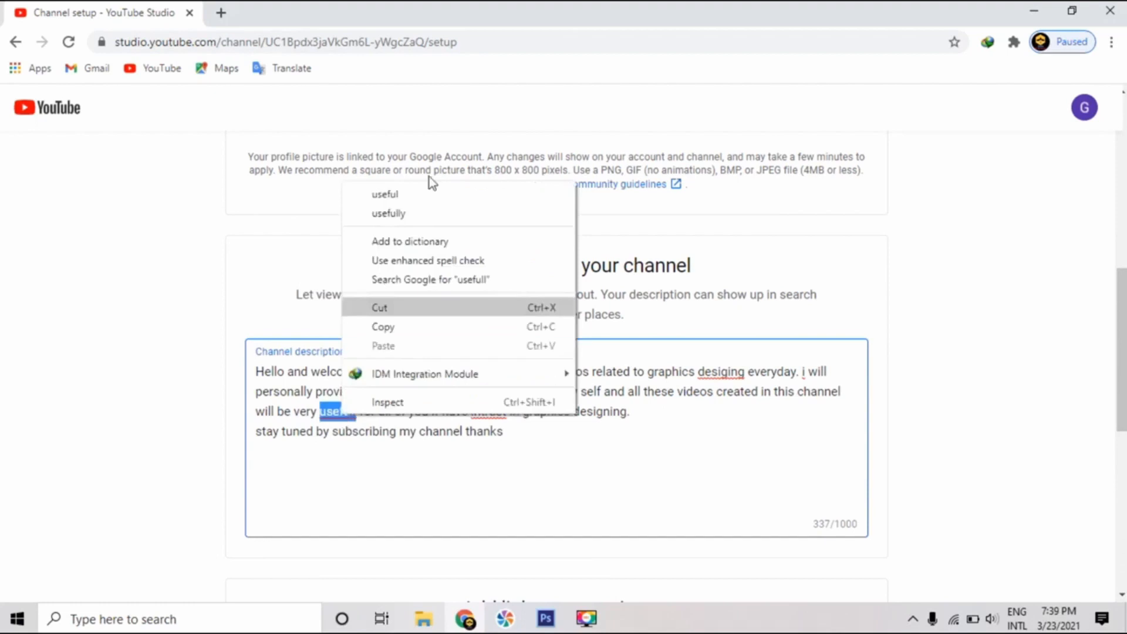
left_click(396, 192)
right_click(477, 414)
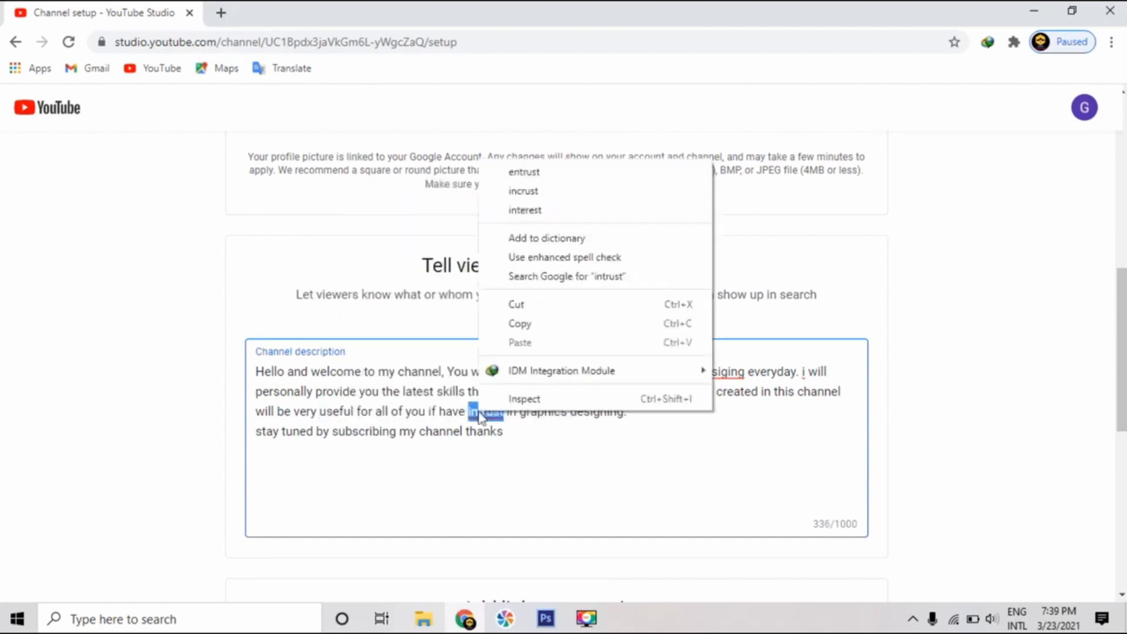
left_click(534, 211)
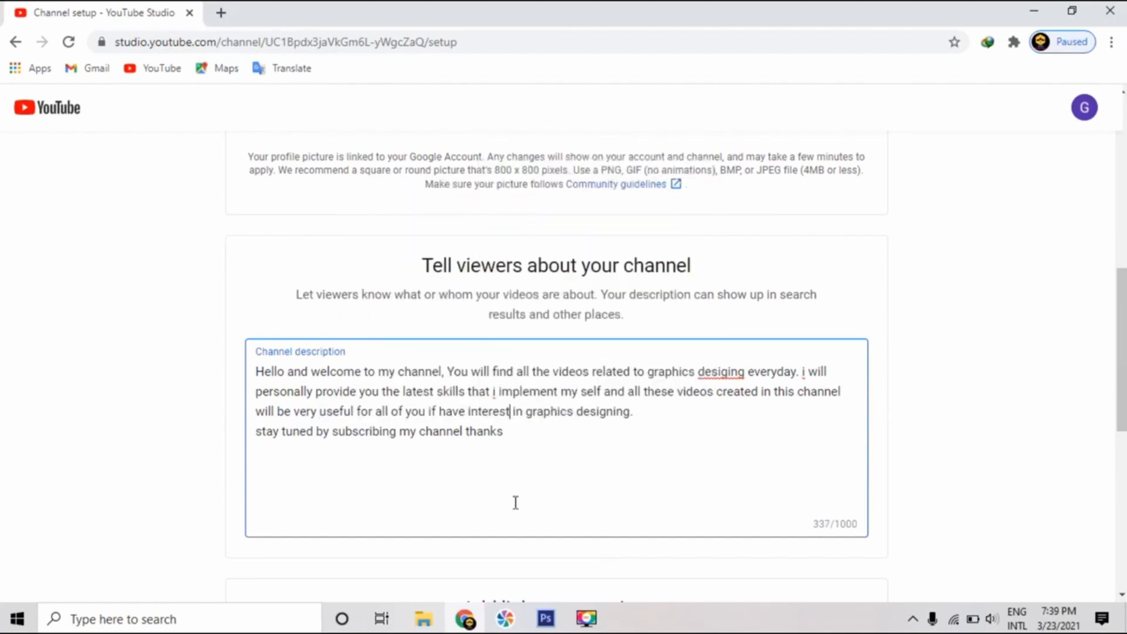
right_click(493, 392)
left_click(525, 190)
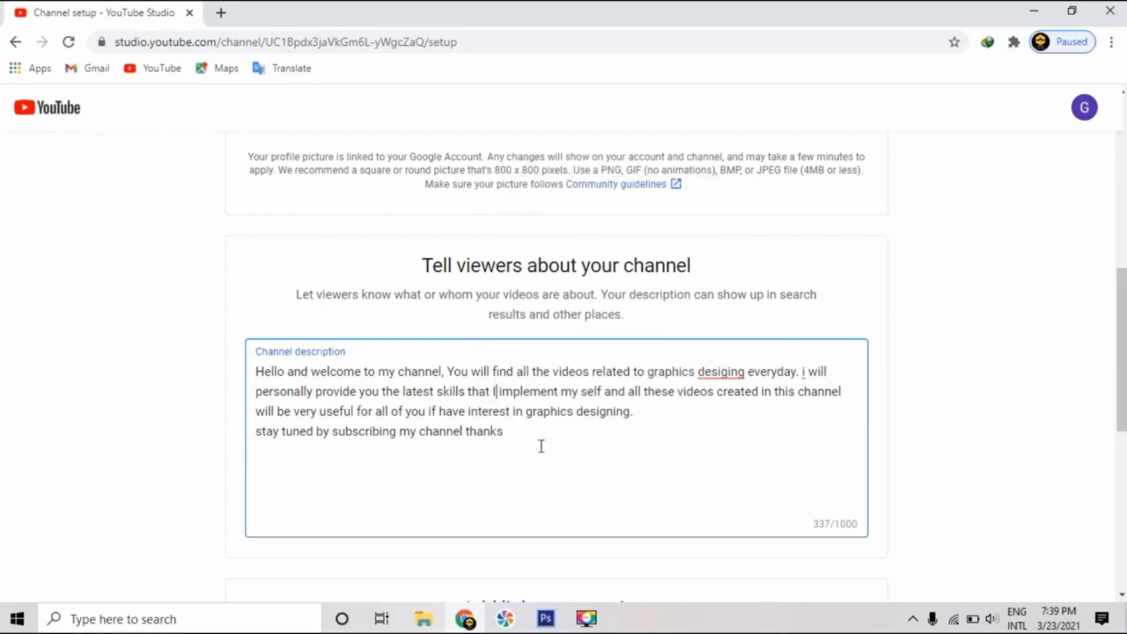
Step: Fix the misspelled 'desiging' so the description reads 'graphics designing everyday'
right_click(730, 374)
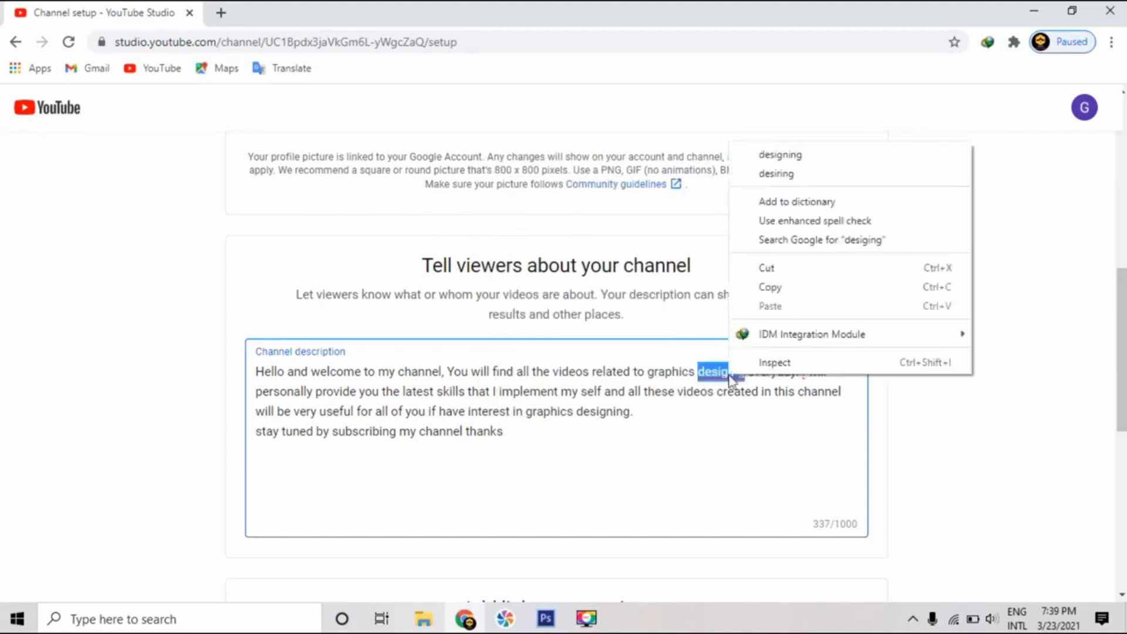
left_click(786, 175)
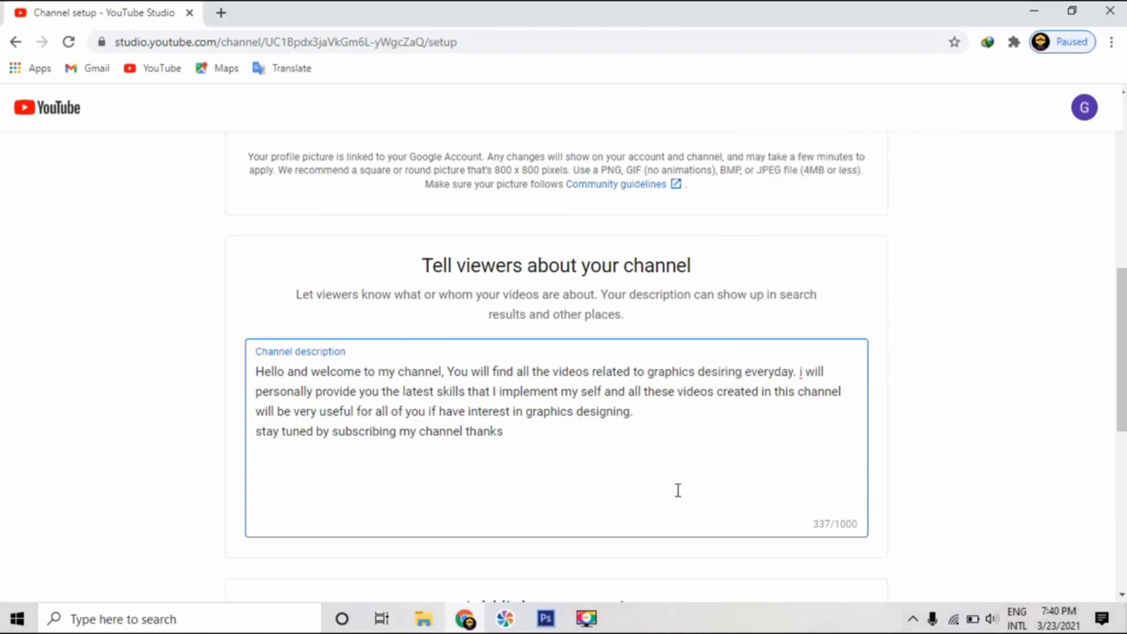
right_click(718, 374)
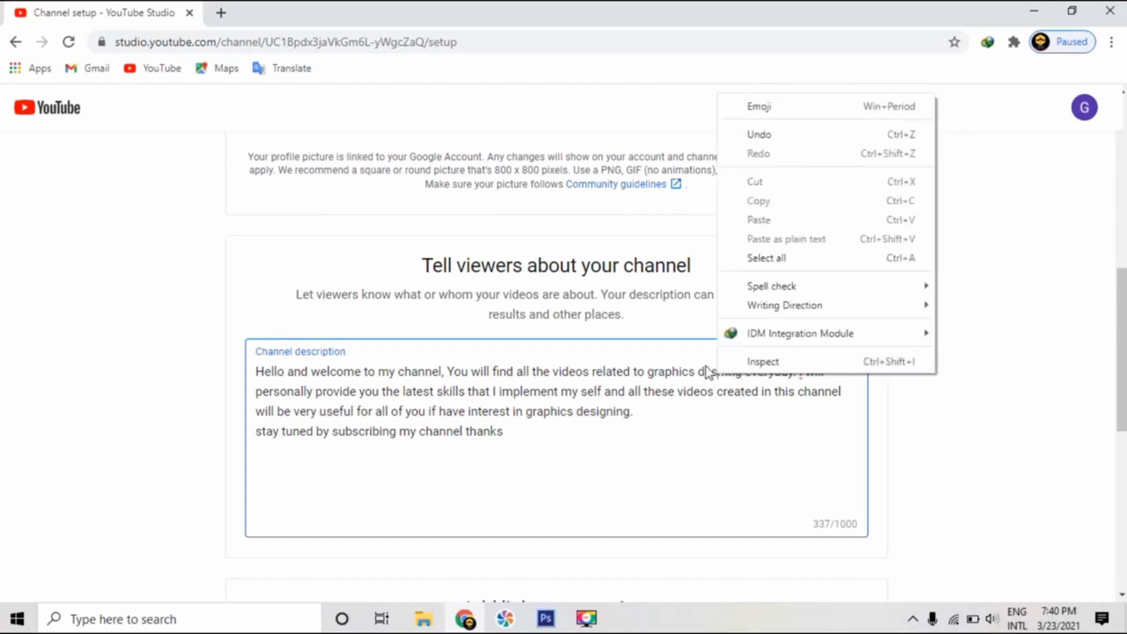
left_click(705, 365)
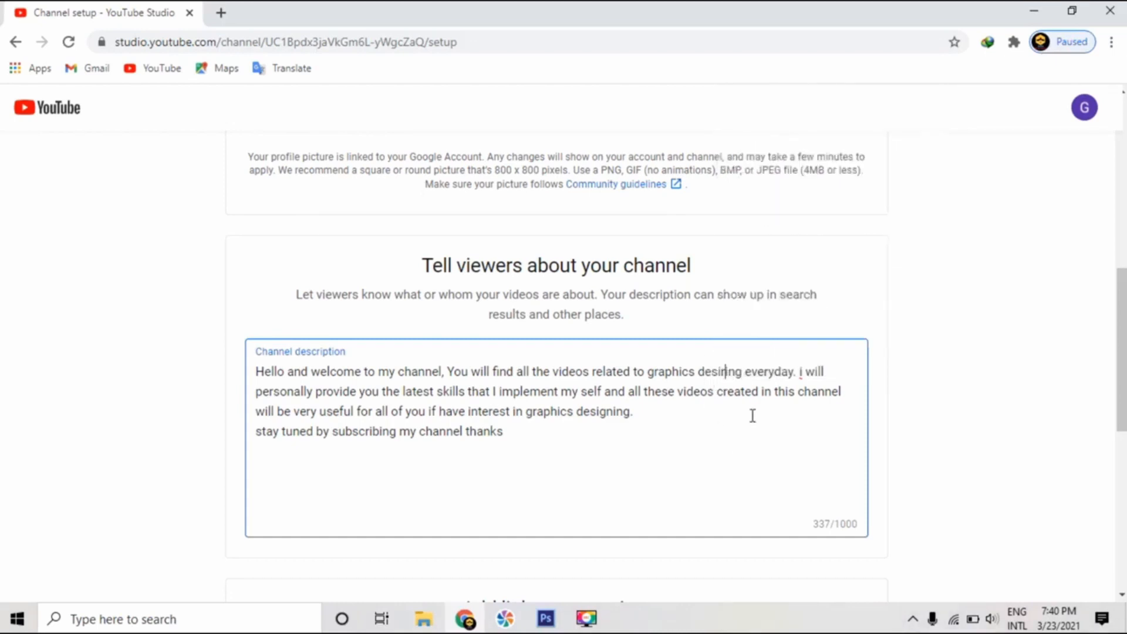
key("BackSpace")
key("BackSpace")
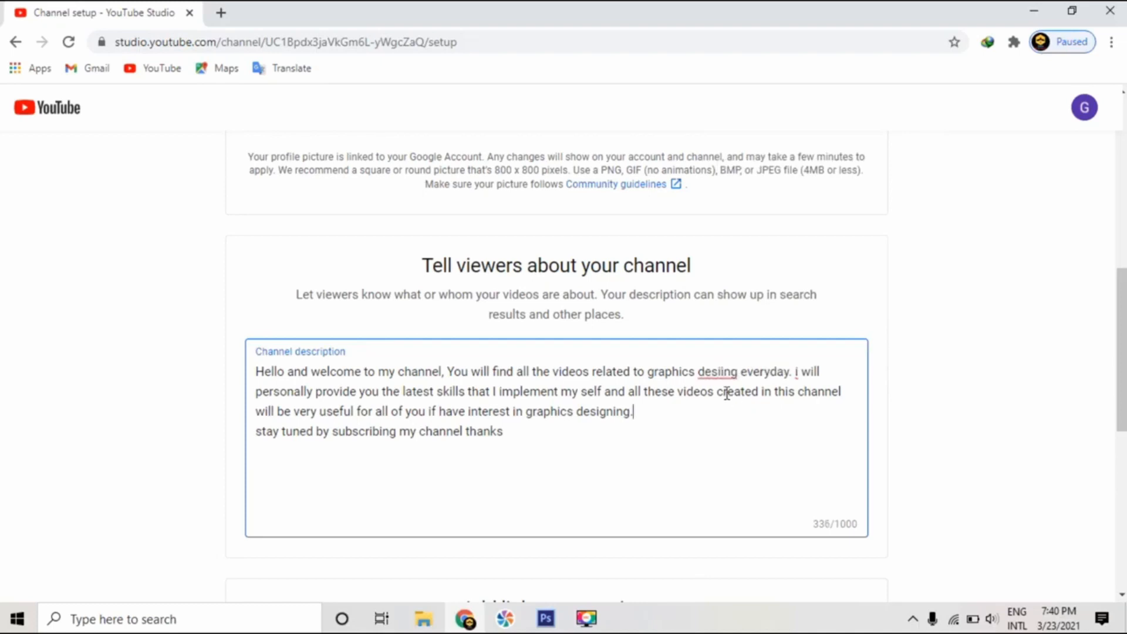
type("l")
right_click(718, 371)
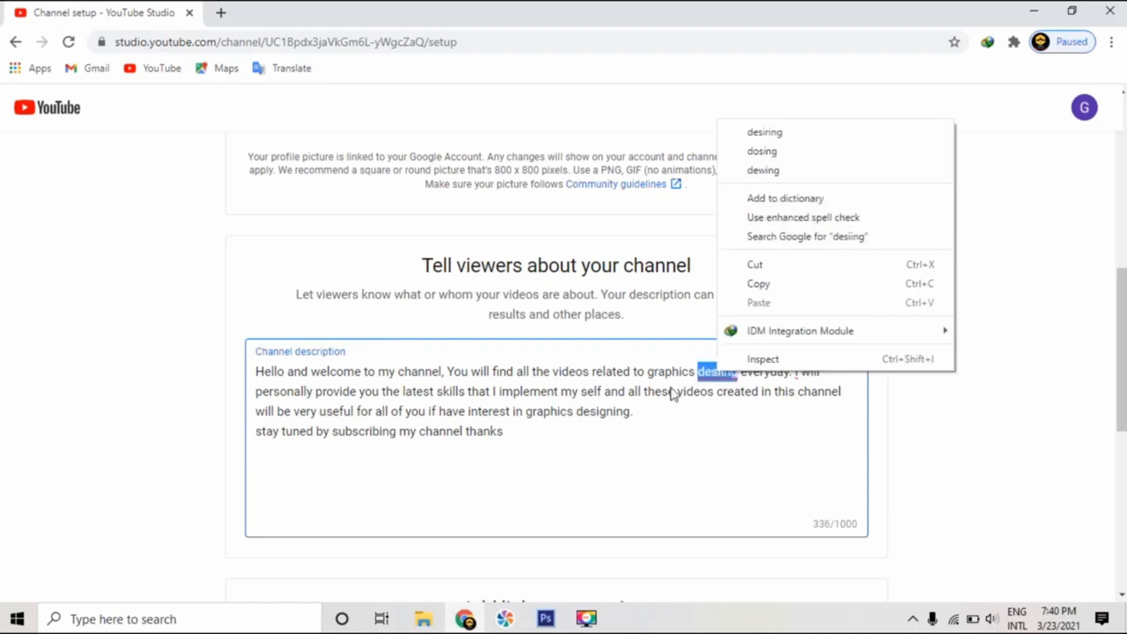
left_click(712, 376)
left_click(723, 372)
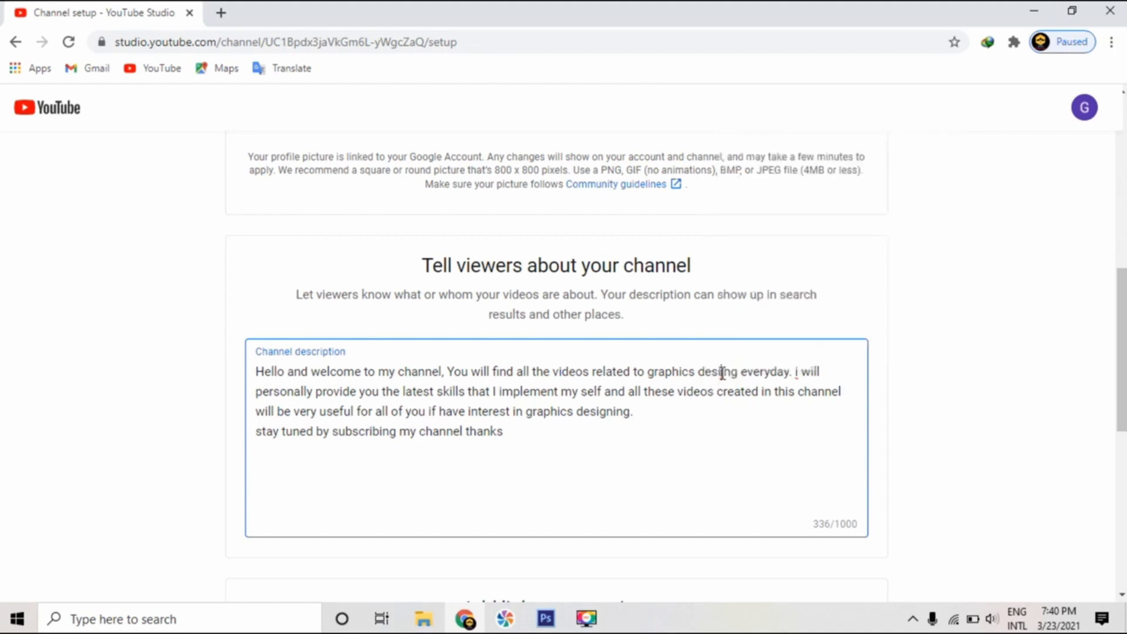
type("g")
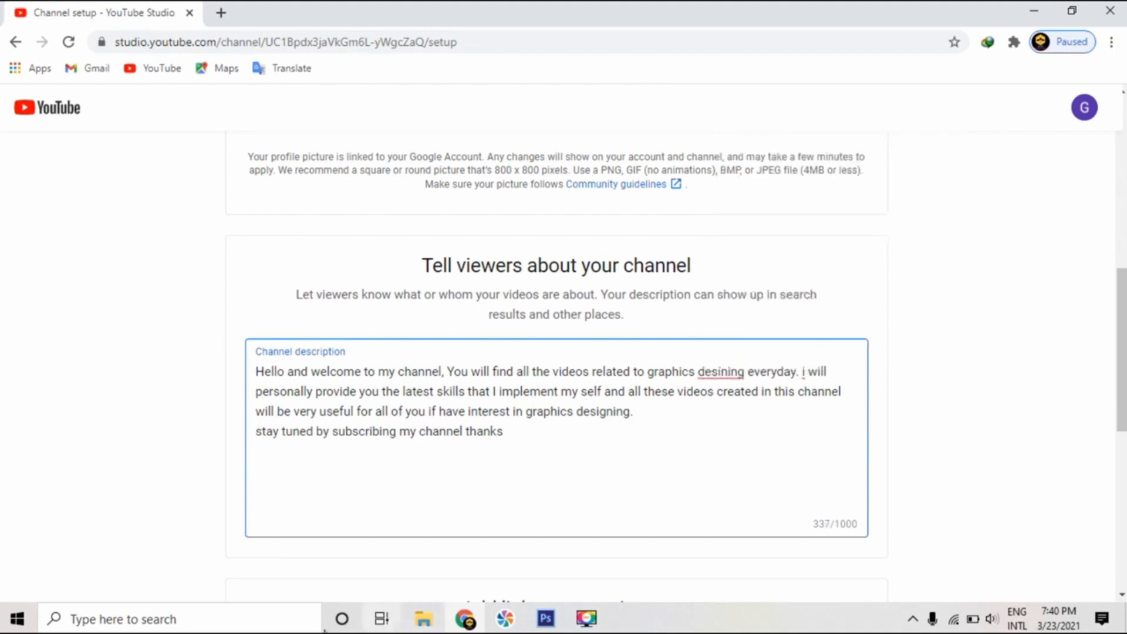
right_click(726, 379)
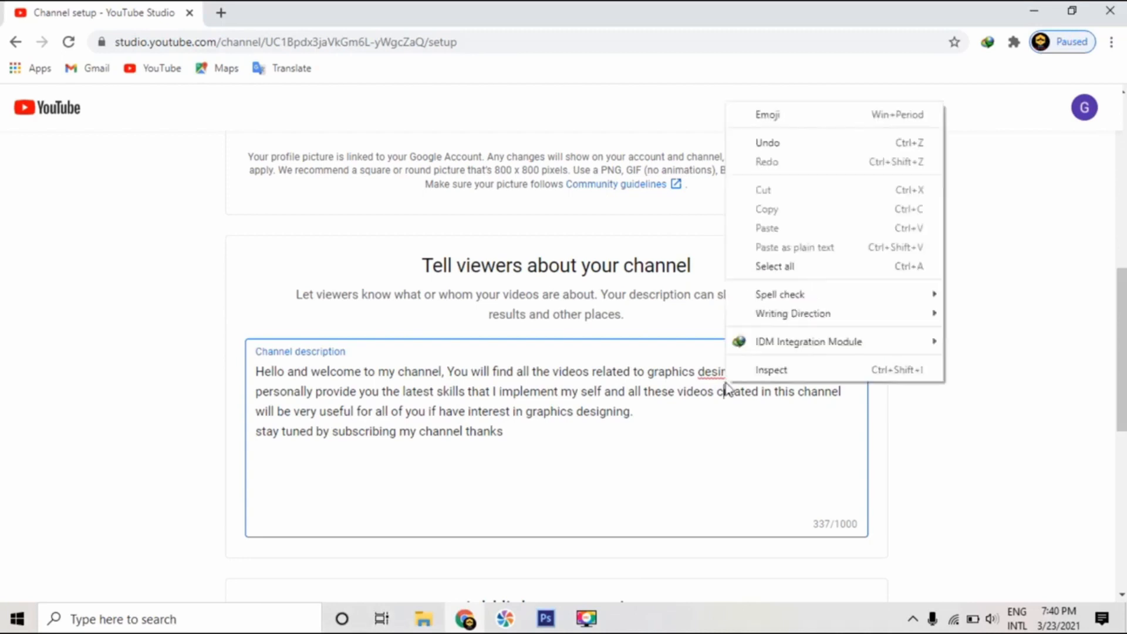
right_click(718, 375)
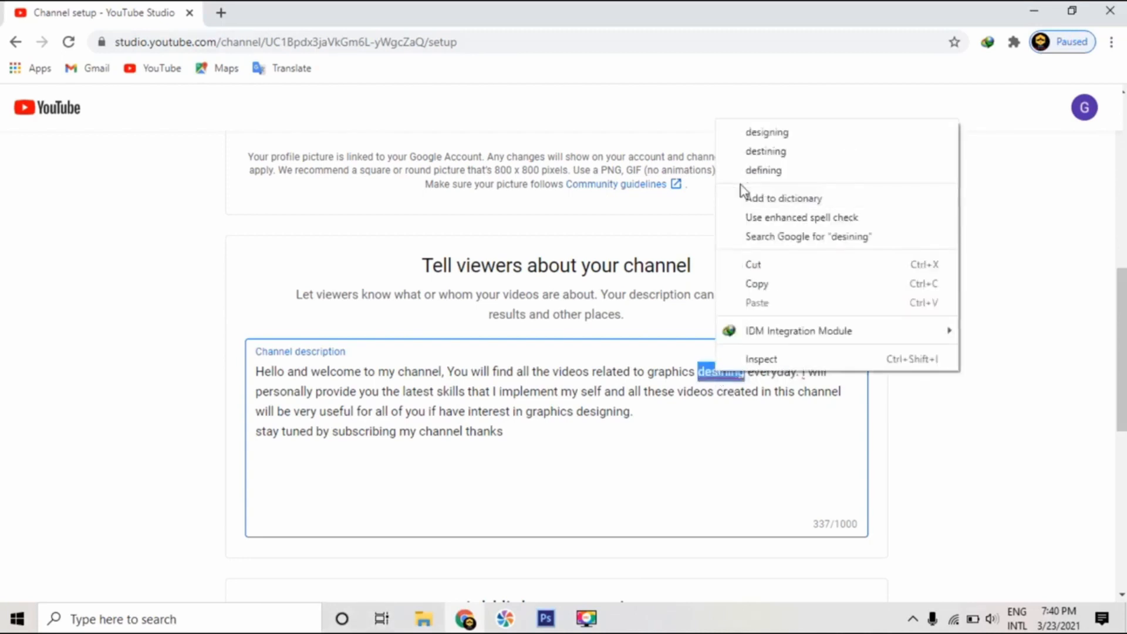
left_click(776, 136)
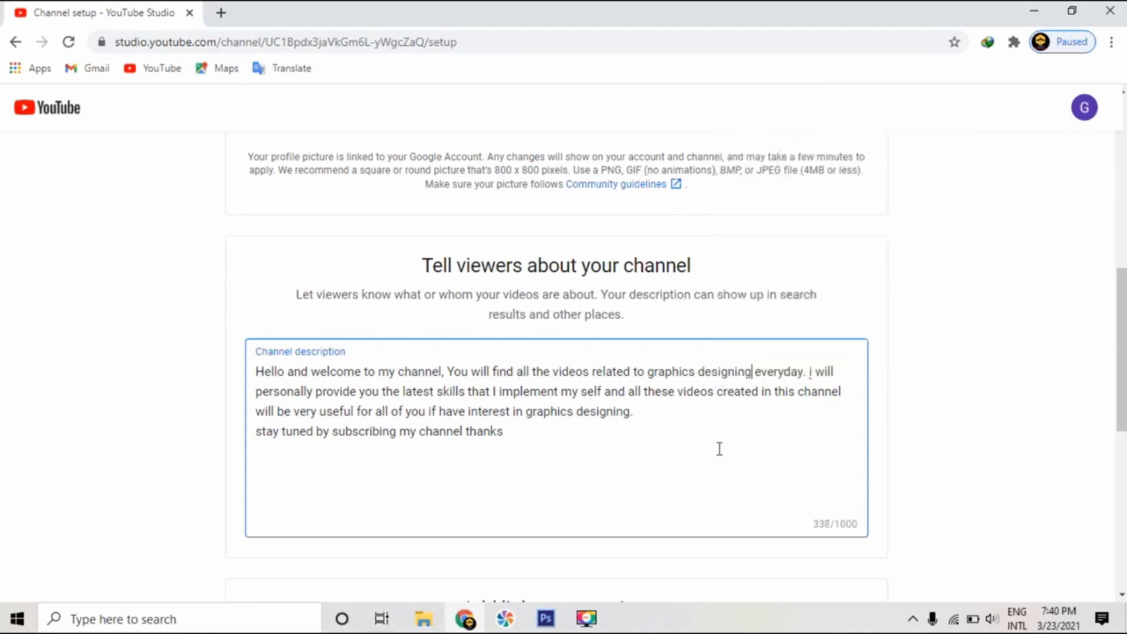
right_click(812, 375)
key("Escape")
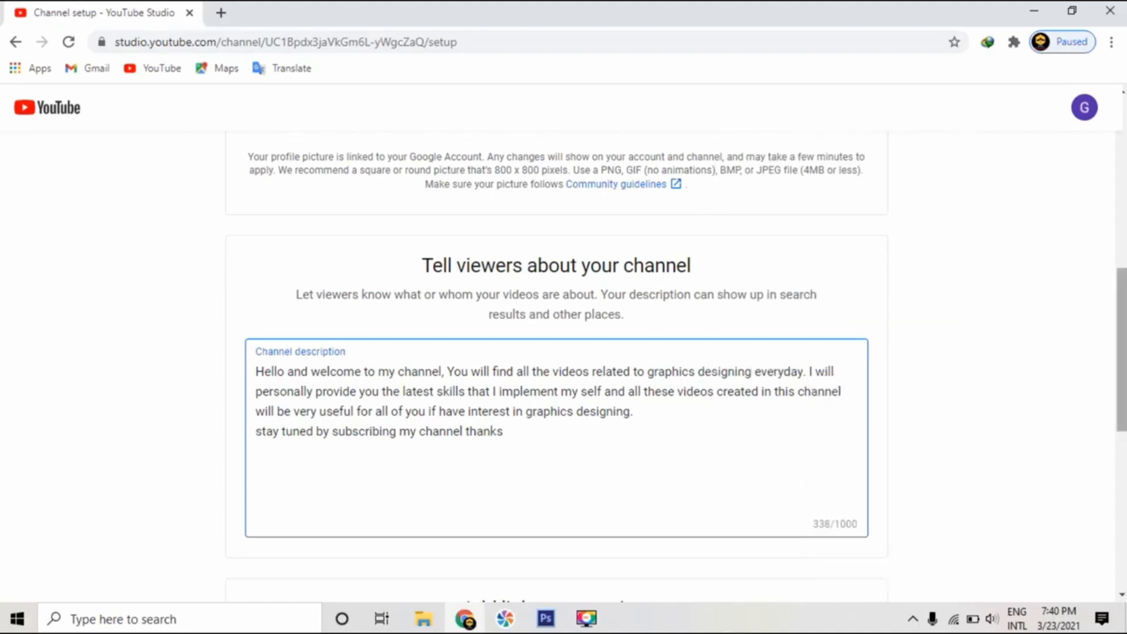
left_click(1124, 482)
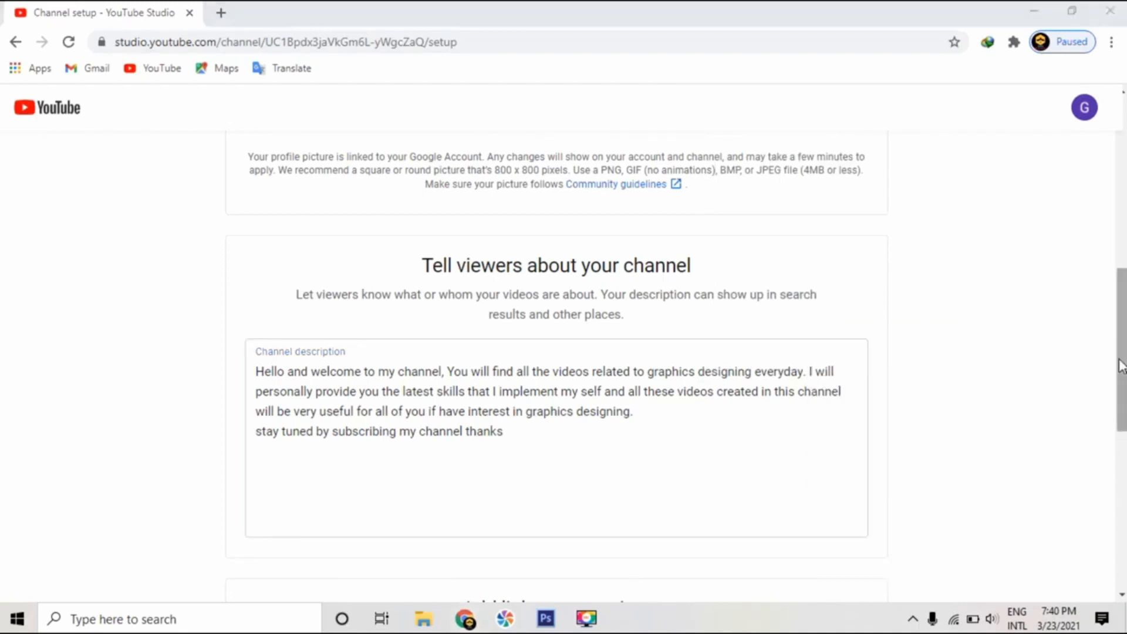
Step: Save the channel setup and go to Channel customization in Studio
left_click_drag(1121, 362, 1121, 493)
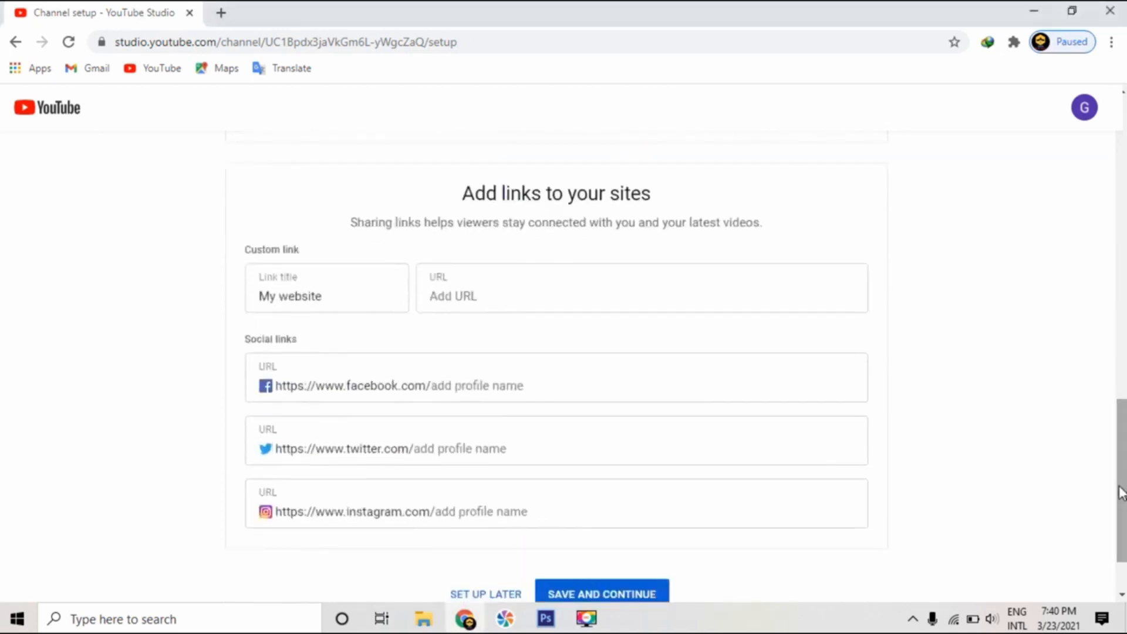
left_click(604, 592)
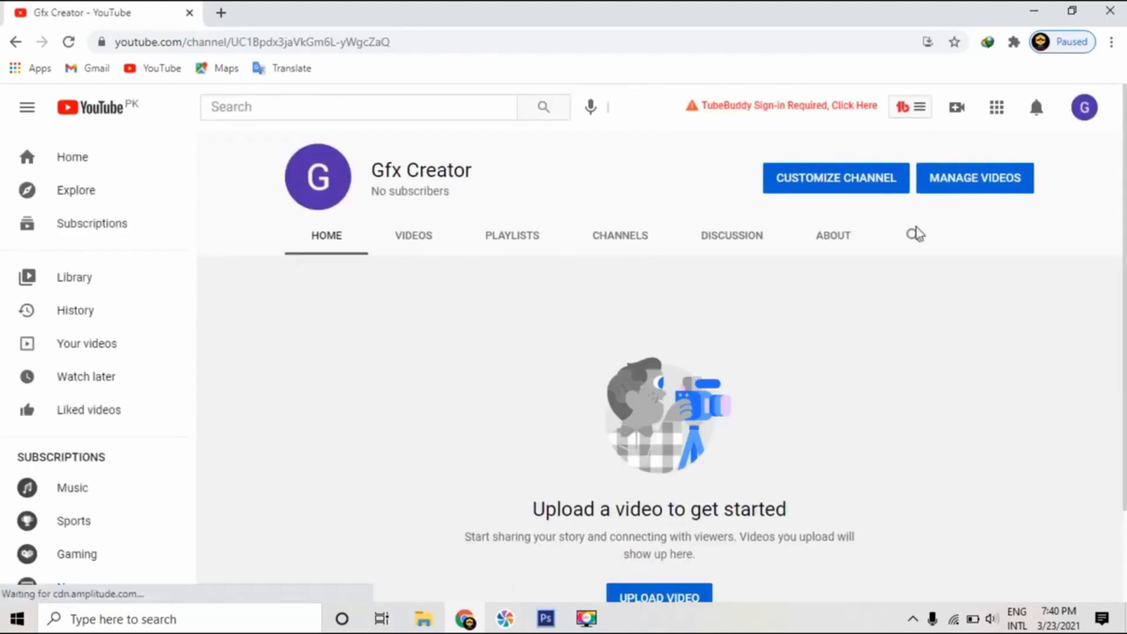
left_click(863, 182)
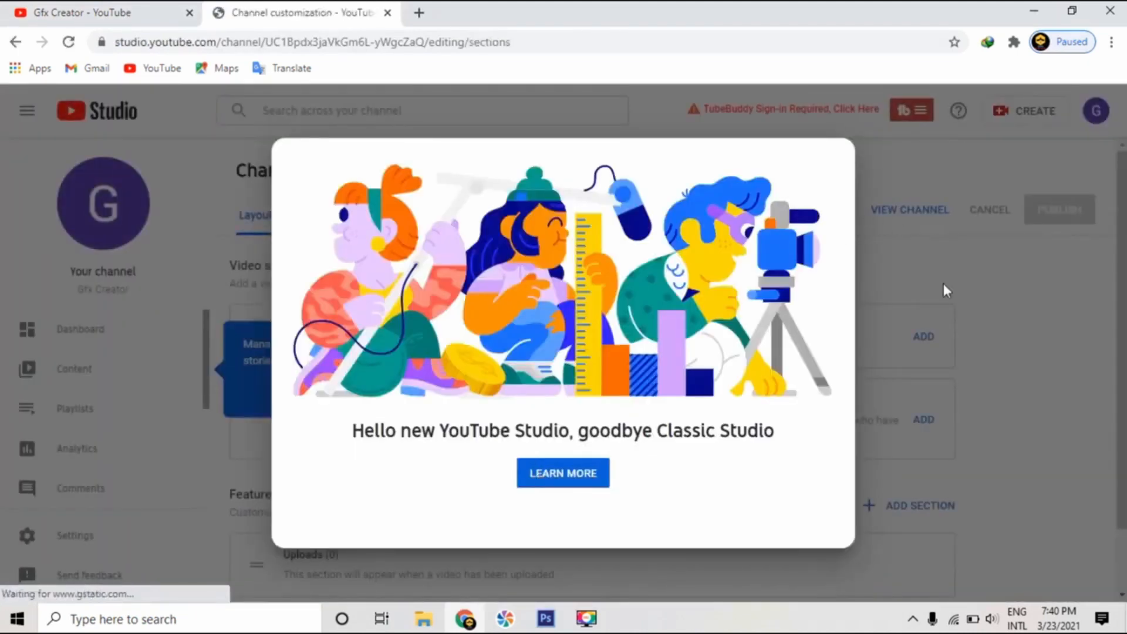
Step: Dismiss the Studio welcome popup and tip, then view the Branding and Basic info sections
left_click(943, 284)
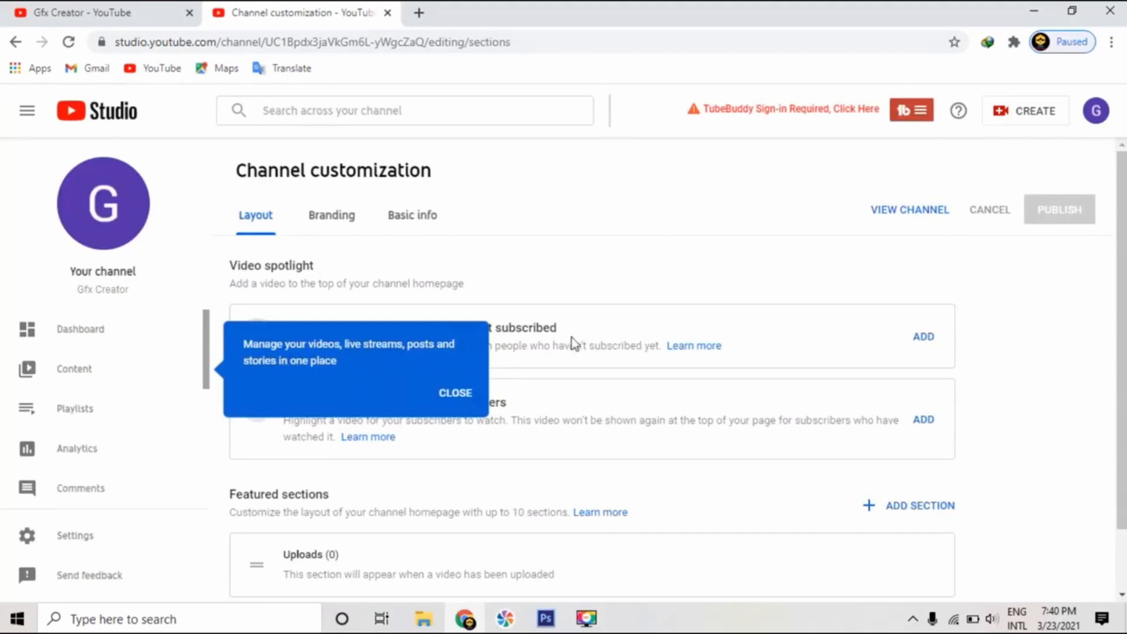
left_click(454, 393)
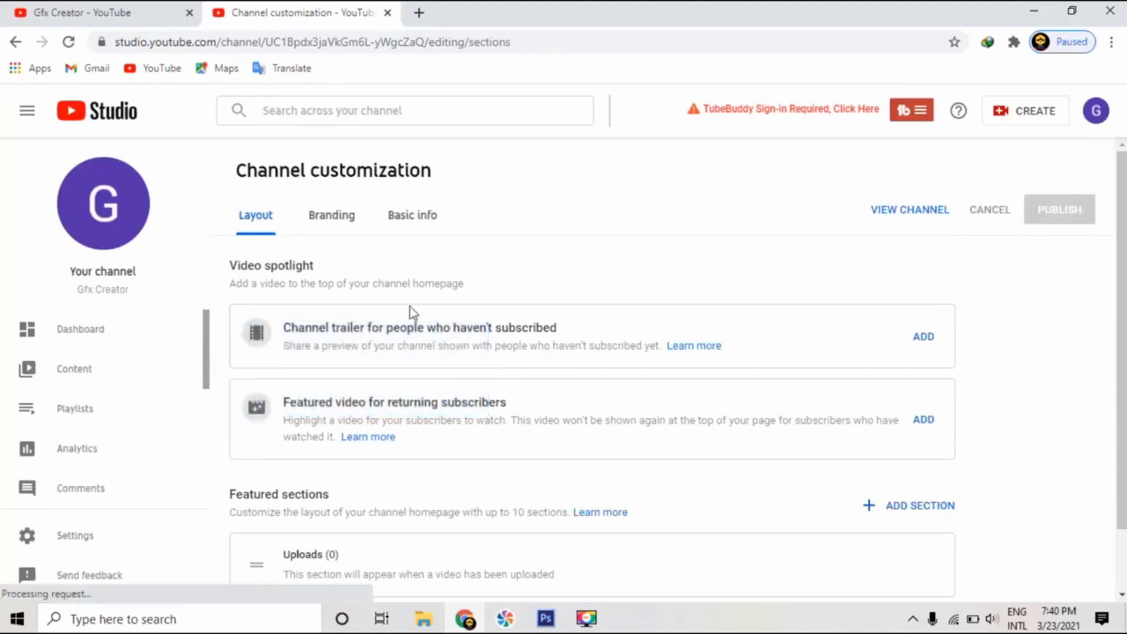
left_click_drag(1119, 314, 1121, 404)
scroll(1120, 405, "up", 2)
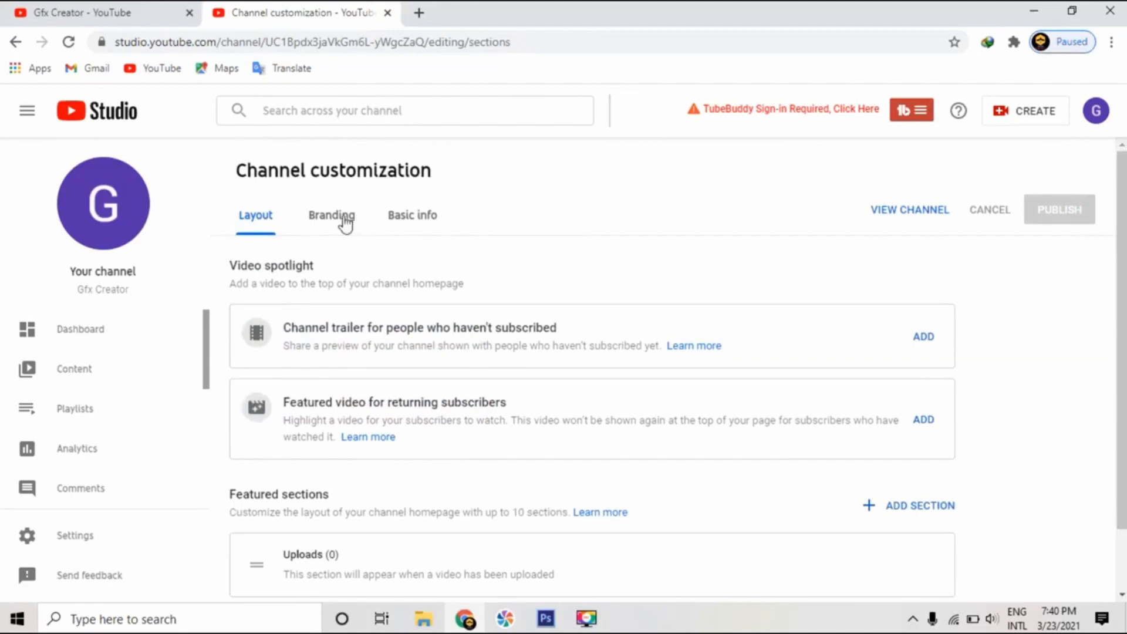
left_click(344, 221)
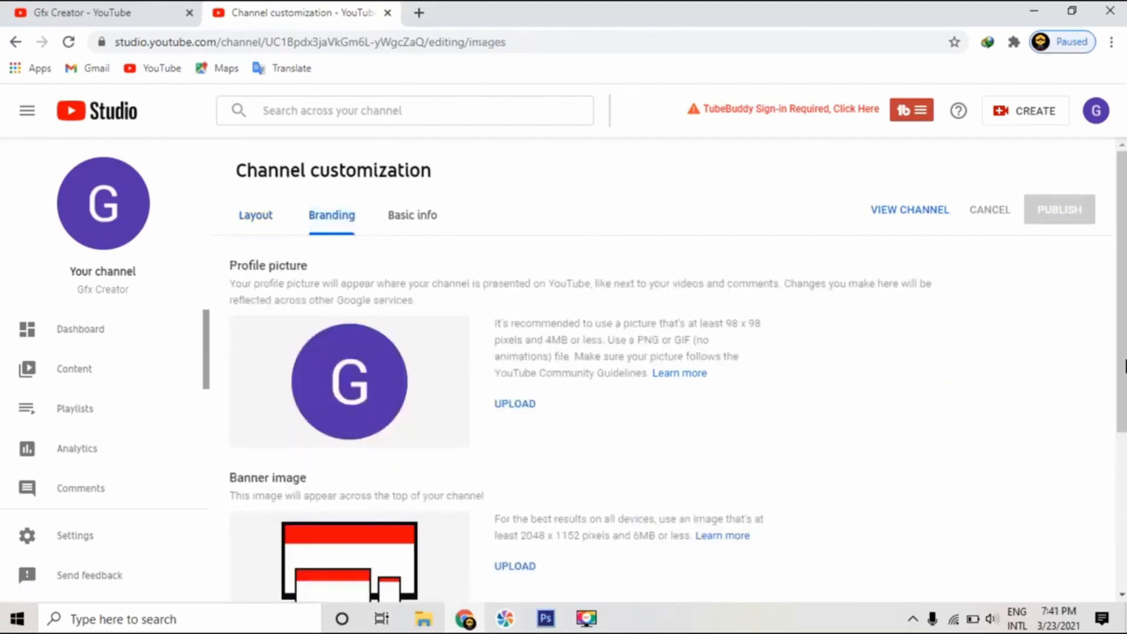
left_click_drag(1121, 410, 1109, 561)
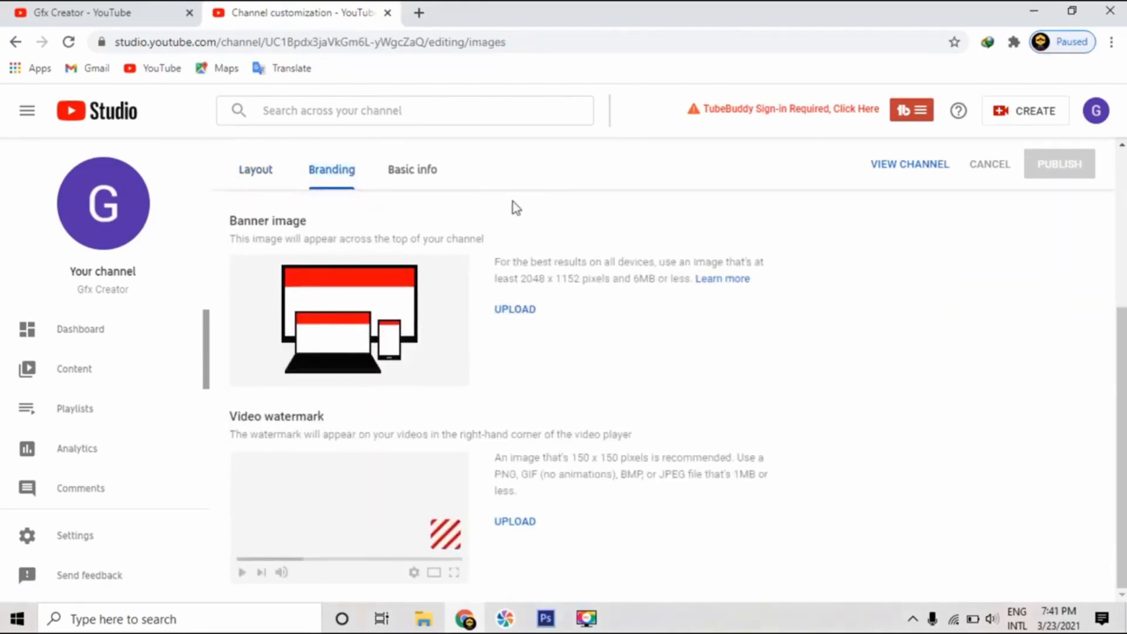
left_click(414, 172)
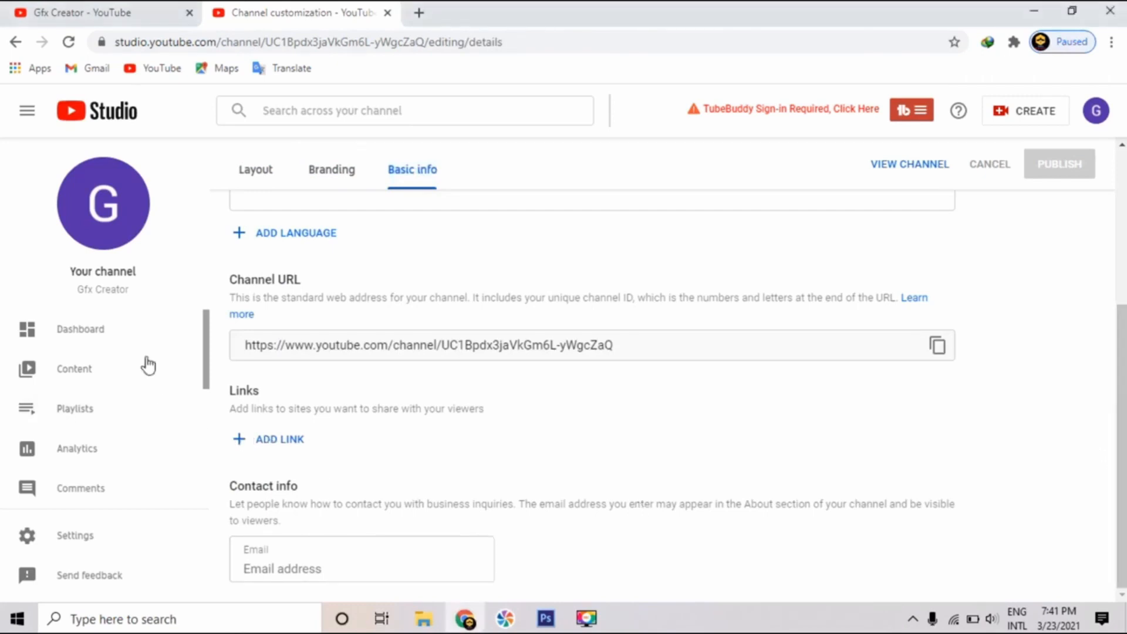
left_click(97, 535)
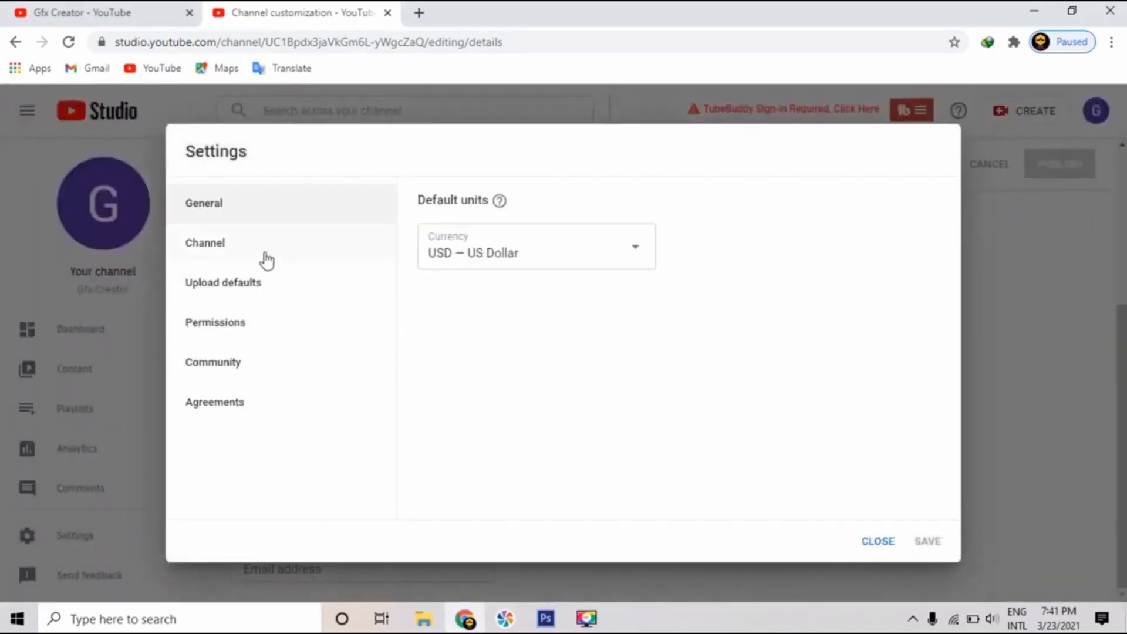
left_click(287, 254)
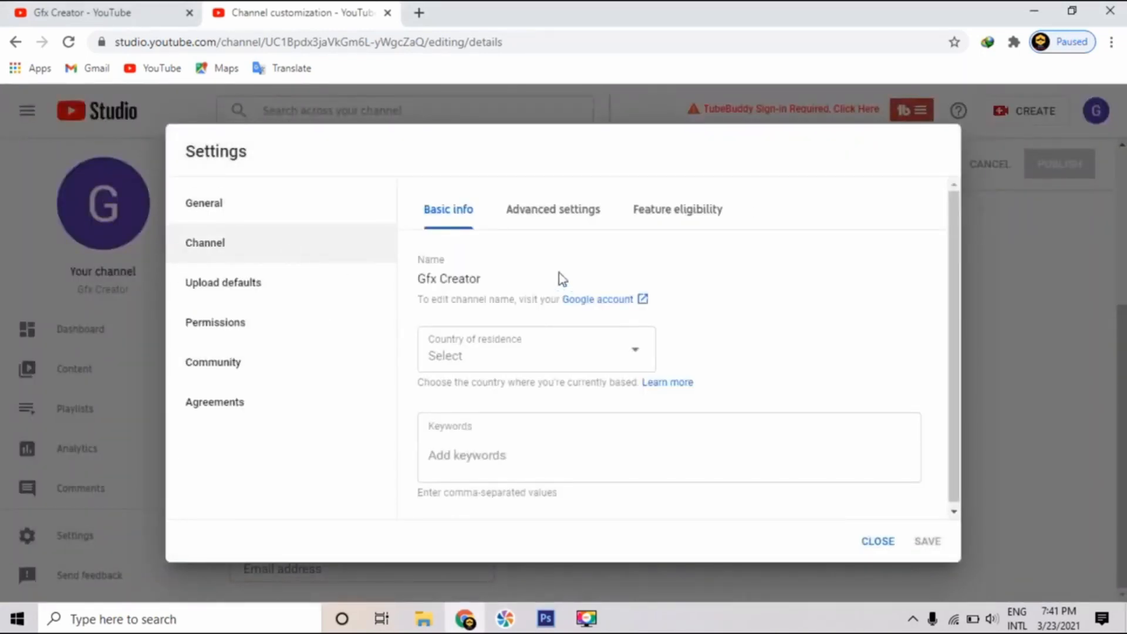
left_click(553, 366)
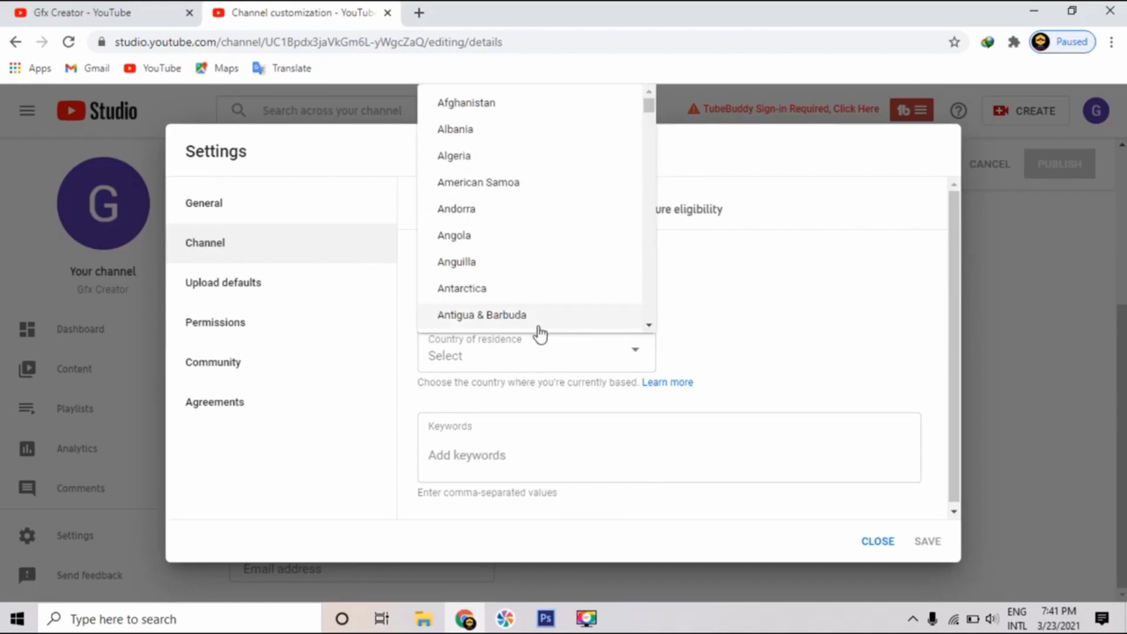
left_click(598, 369)
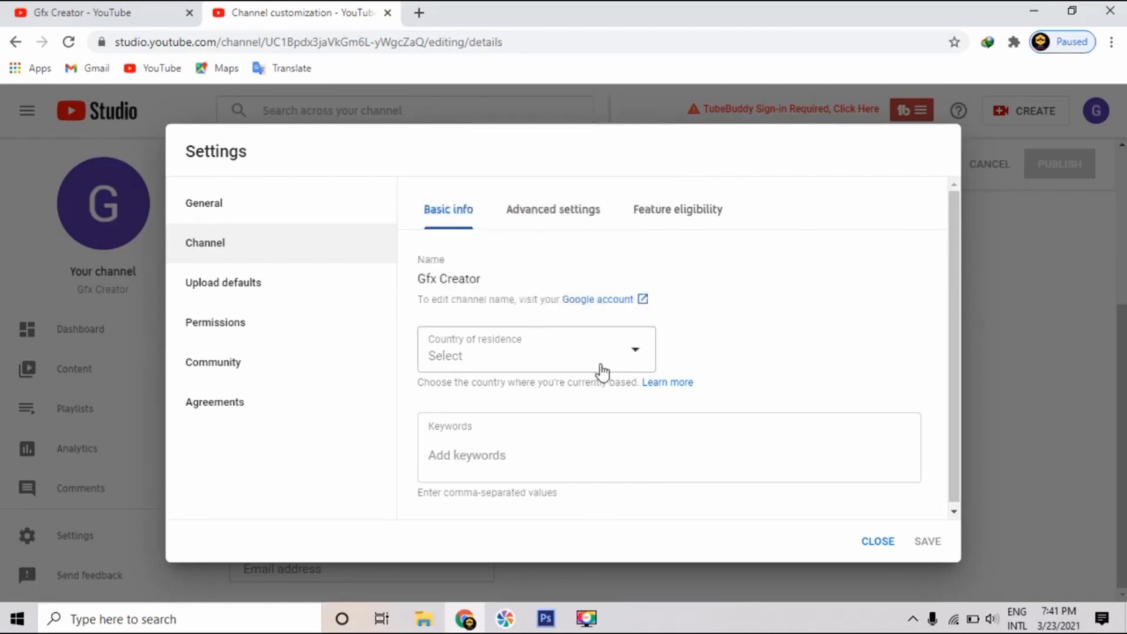
left_click(601, 371)
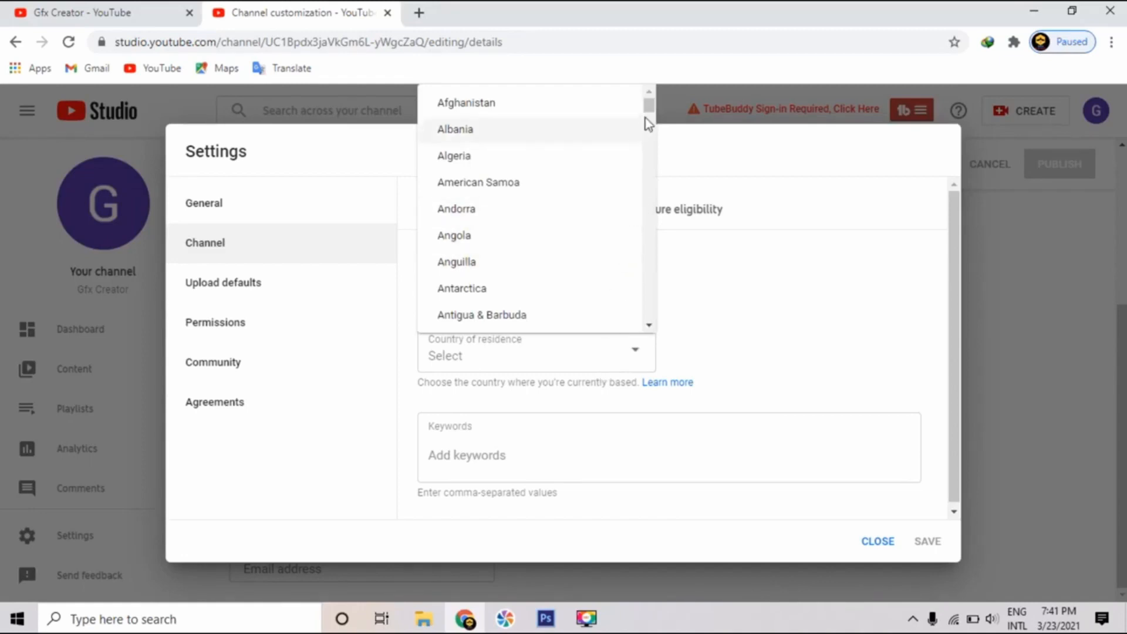
left_click_drag(649, 107, 654, 251)
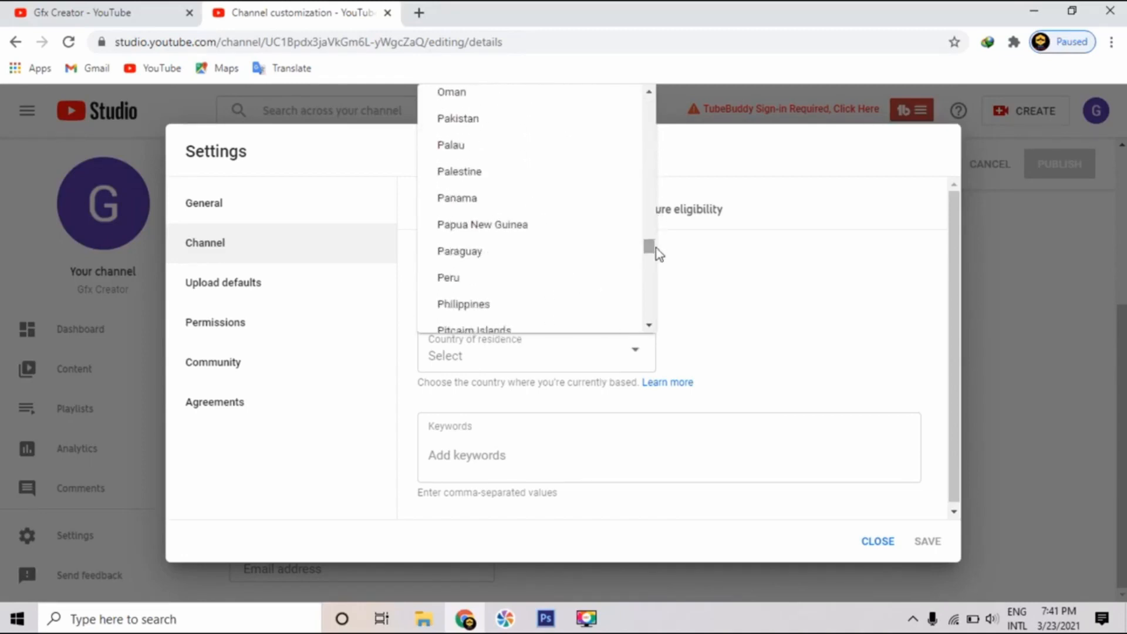
left_click(456, 120)
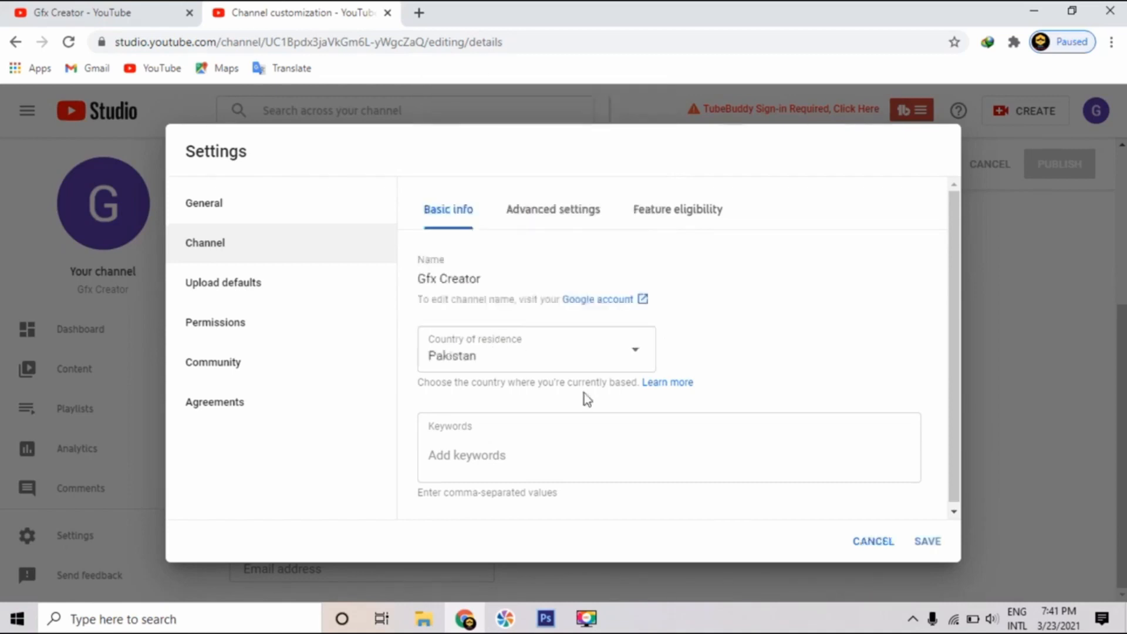
Step: Add 'graphics designing' as a channel keyword
scroll(951, 455, "down", 1)
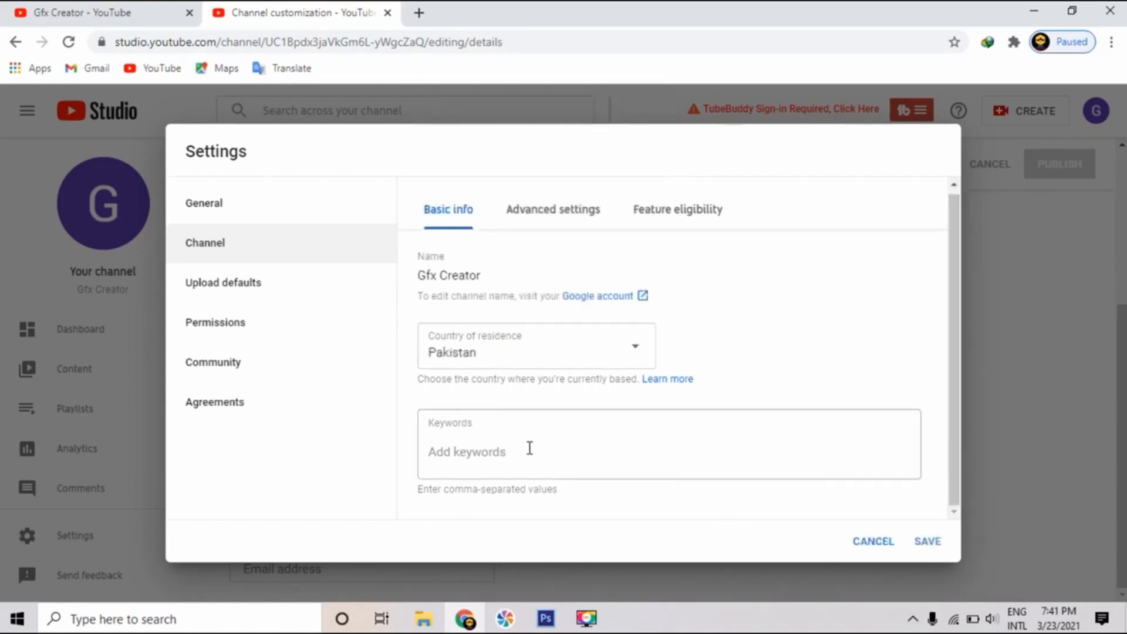
left_click(505, 454)
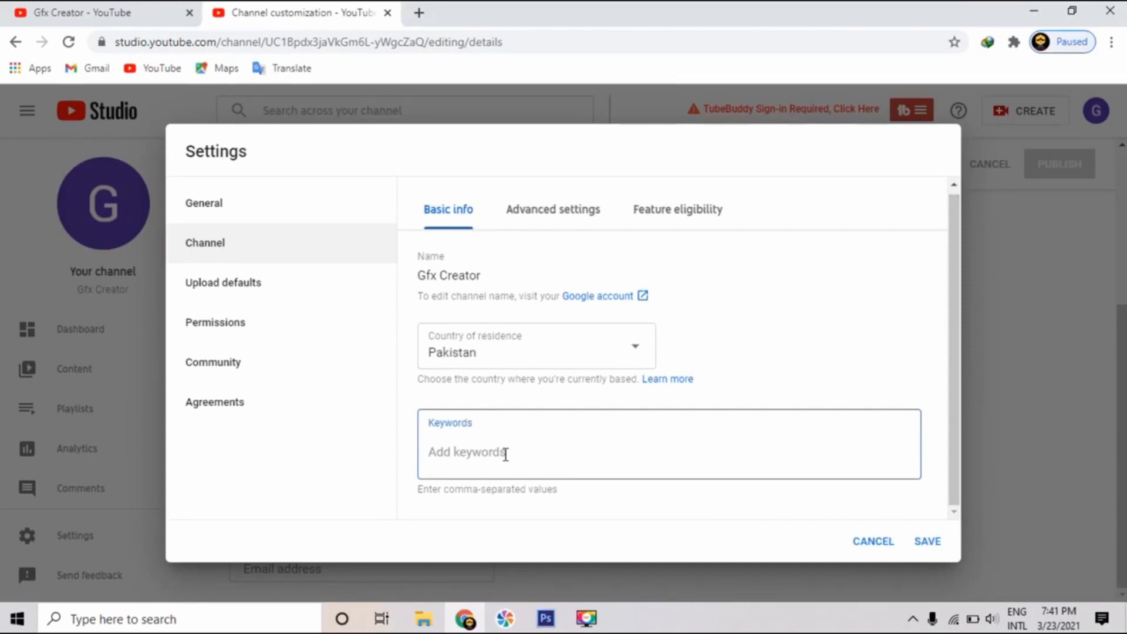
type("graphics designing")
key("Return")
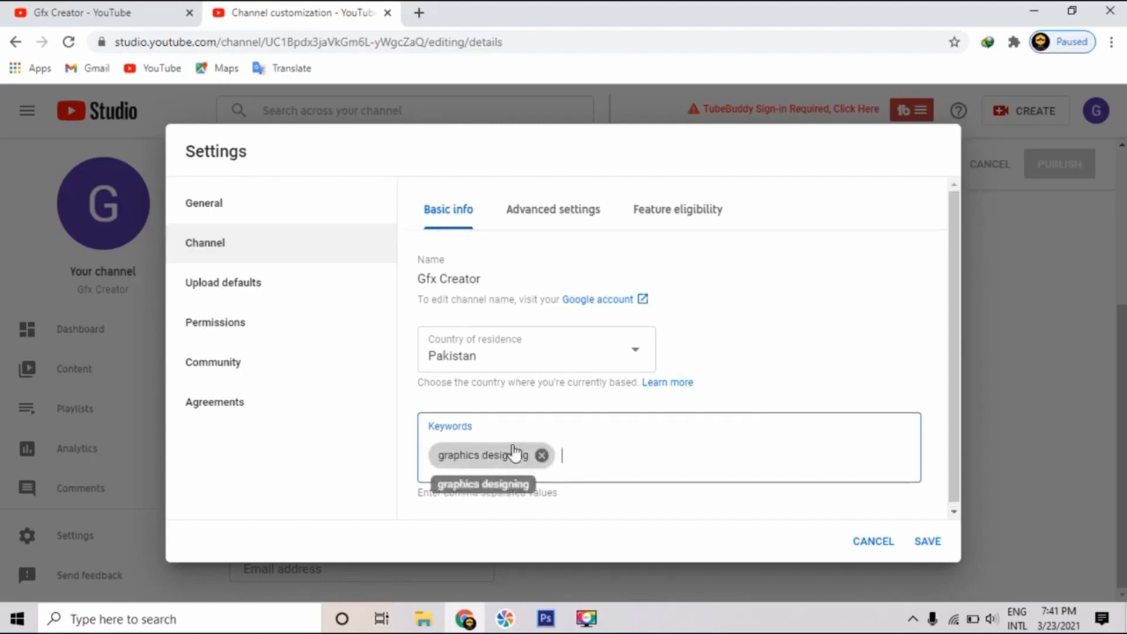
Step: Mark the channel 'No, not made for kids' and start phone verification from Feature eligibility
left_click(541, 222)
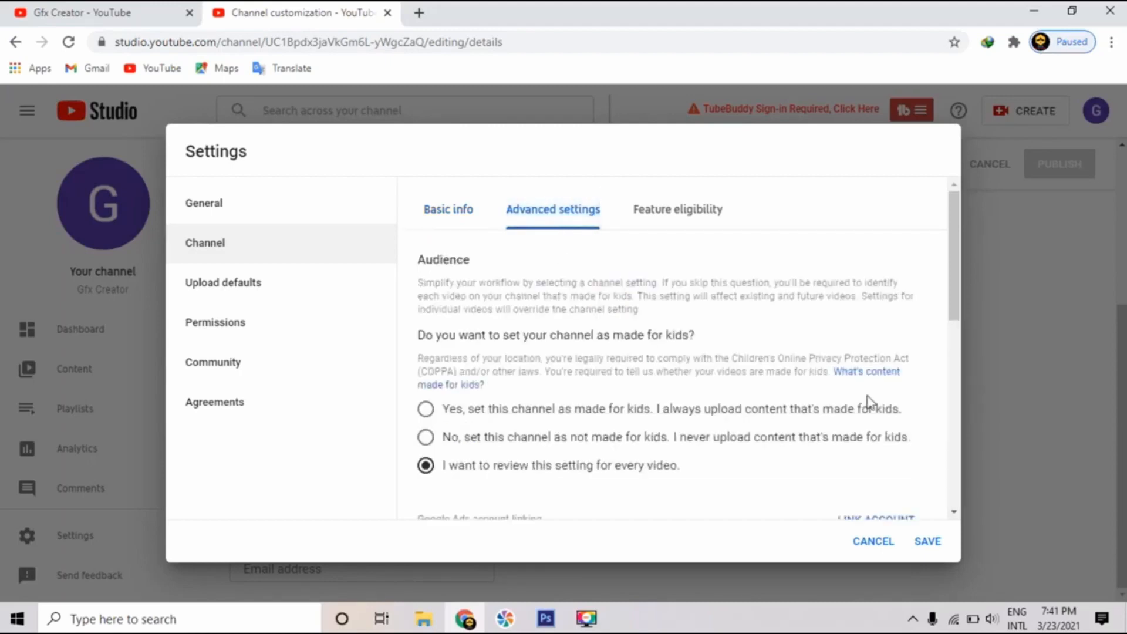
left_click(570, 445)
left_click_drag(951, 300, 945, 209)
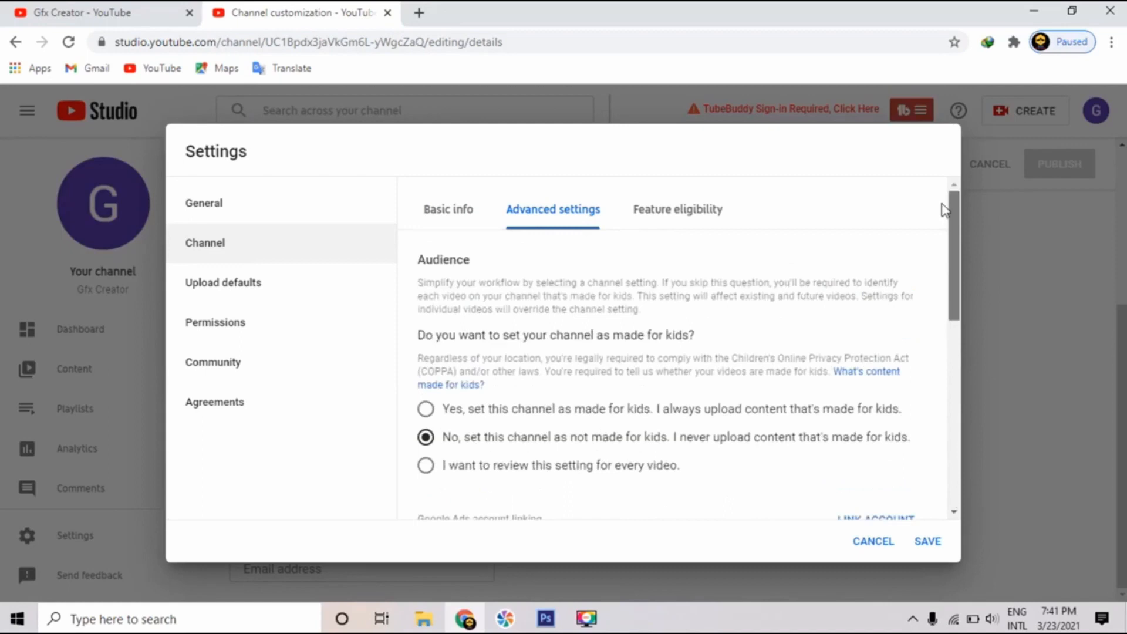
left_click(686, 210)
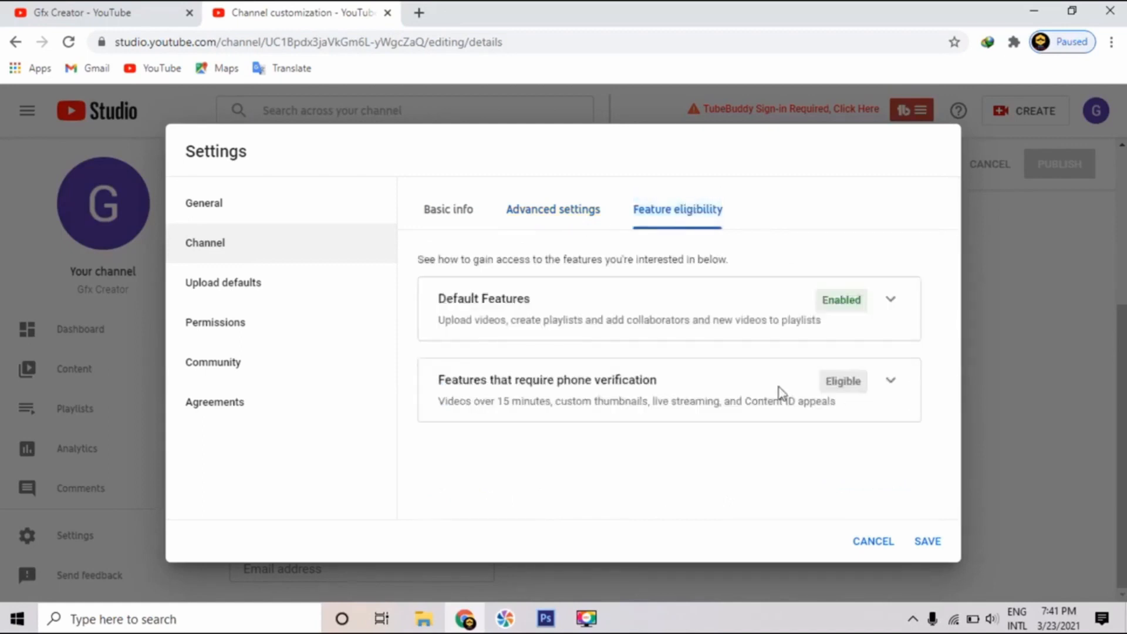
left_click(892, 383)
scroll(951, 465, "down", 2)
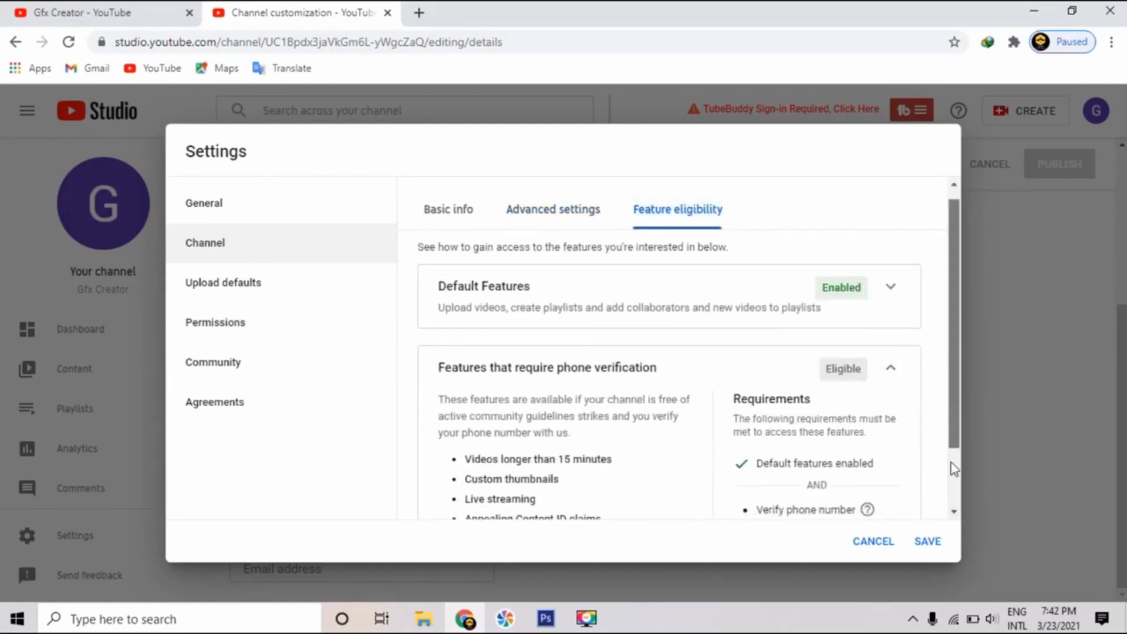
left_click(809, 469)
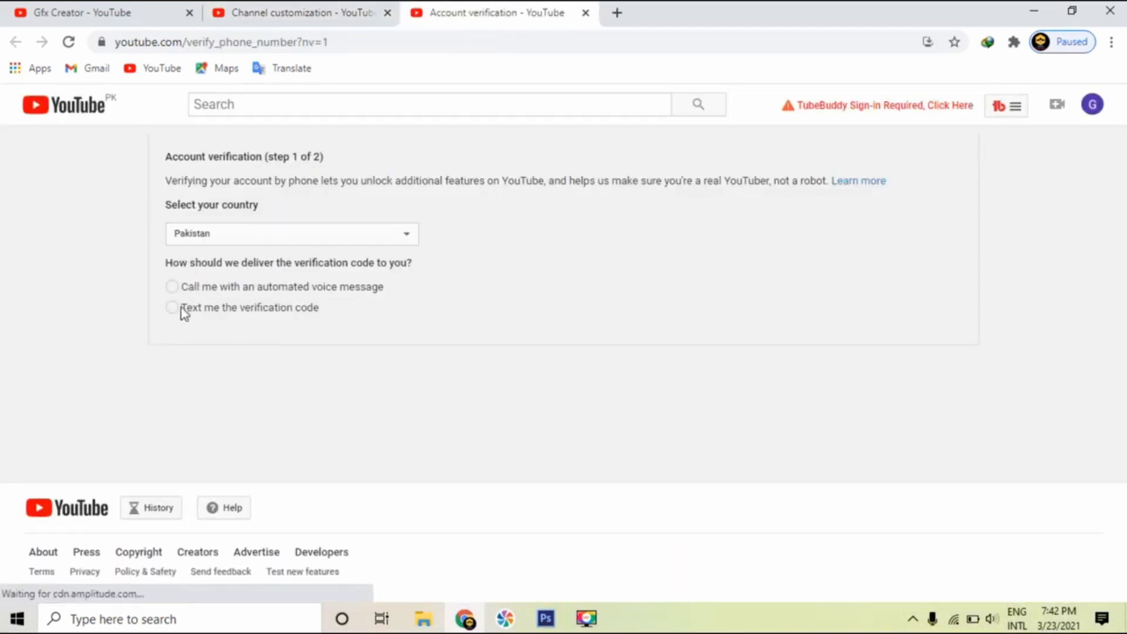
Step: Request a verification code by text message to the saved autofilled phone number
left_click(172, 307)
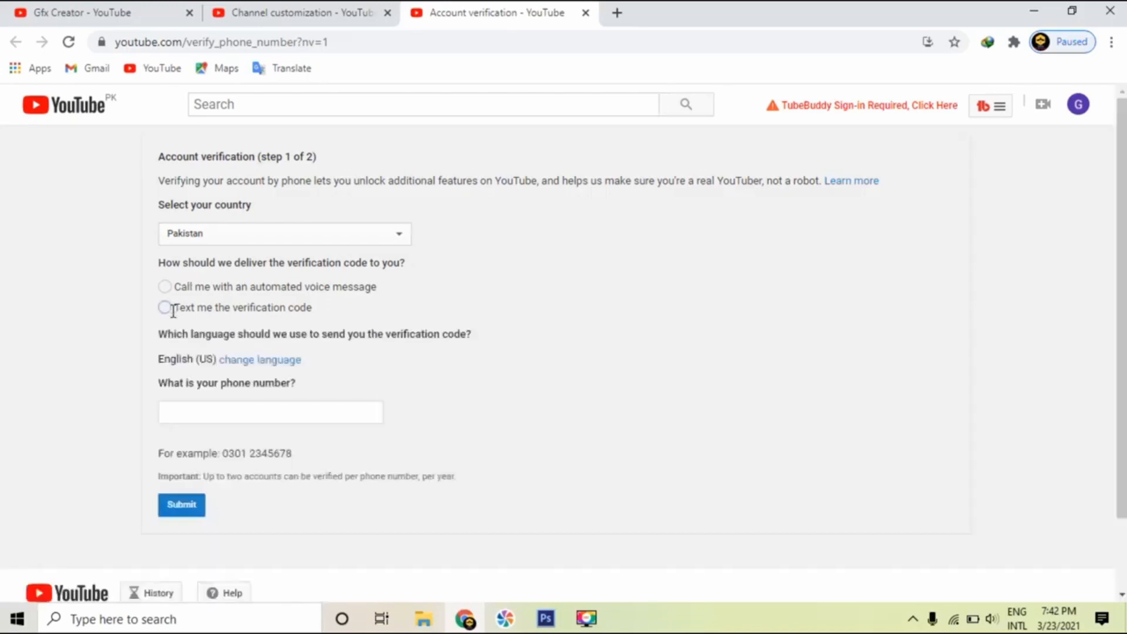
left_click(194, 412)
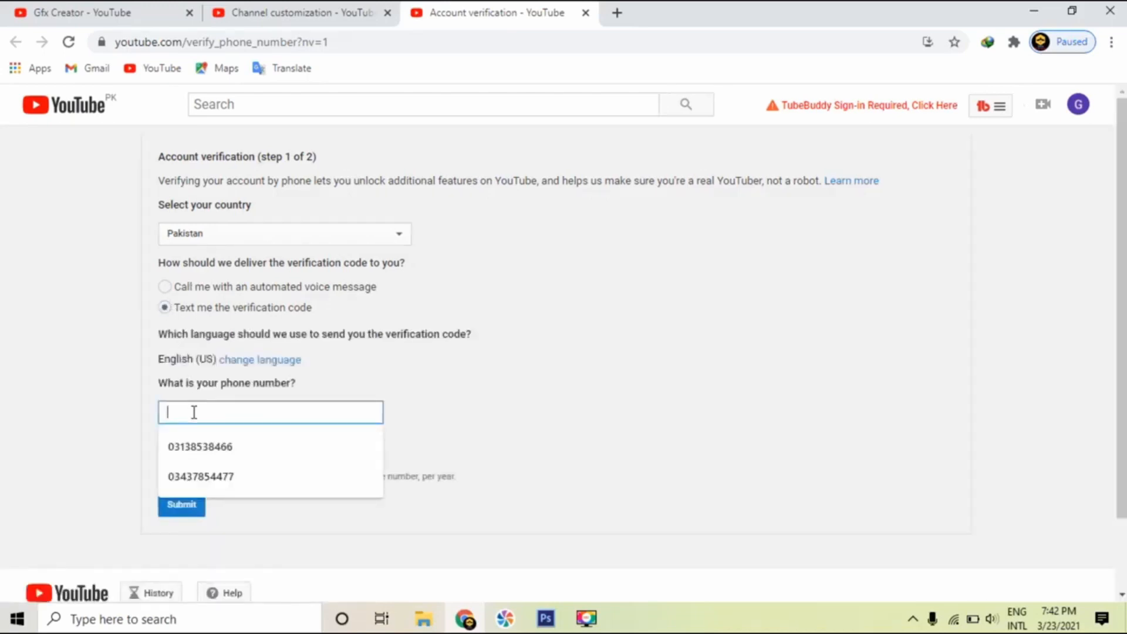
left_click(200, 477)
left_click(191, 507)
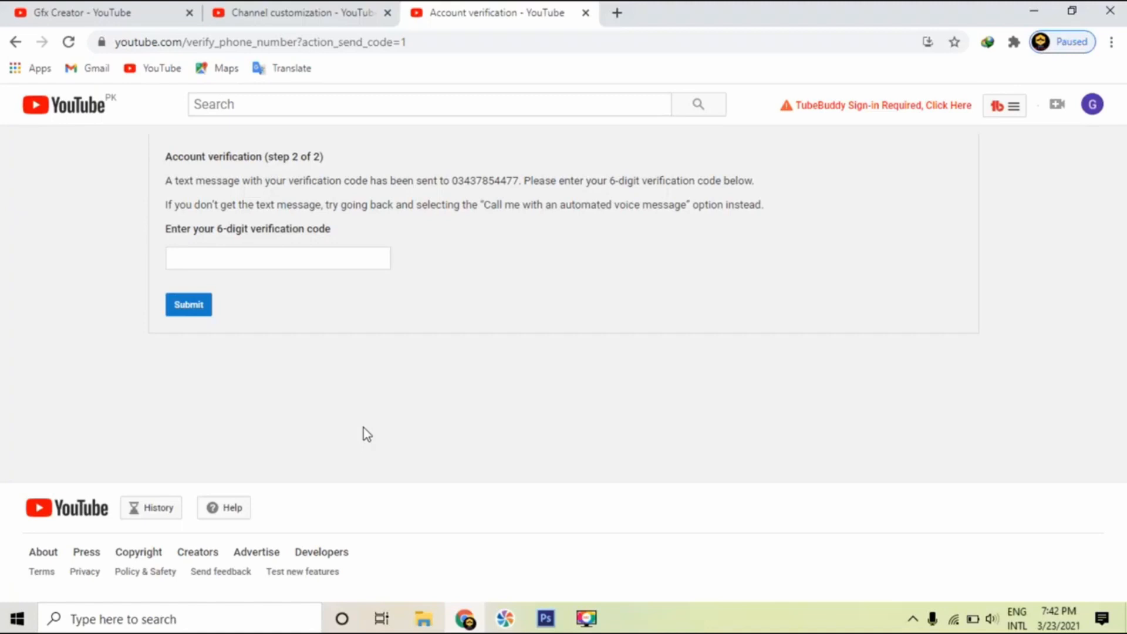
Step: Submit the texted 6-digit verification code, then return to the Studio settings tab
left_click(231, 257)
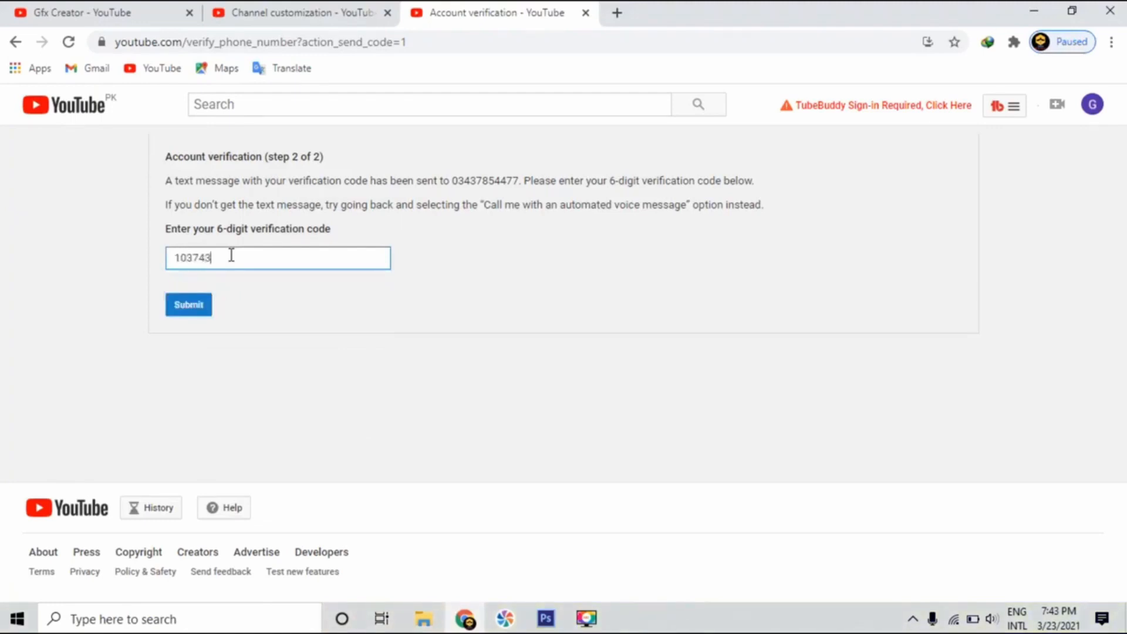
left_click(187, 313)
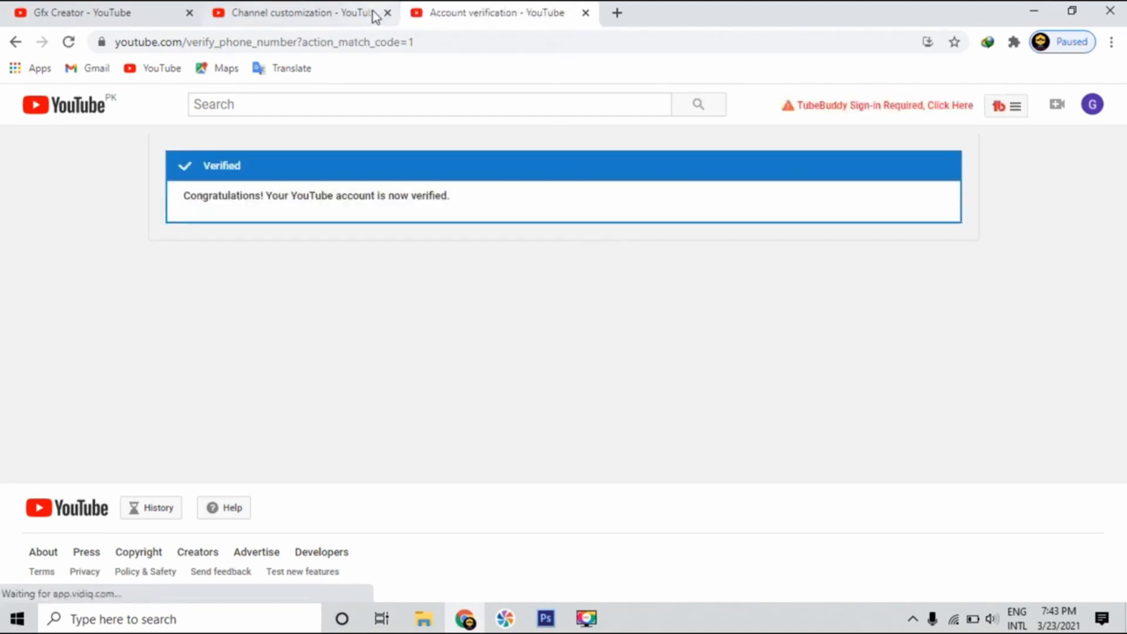
left_click(346, 12)
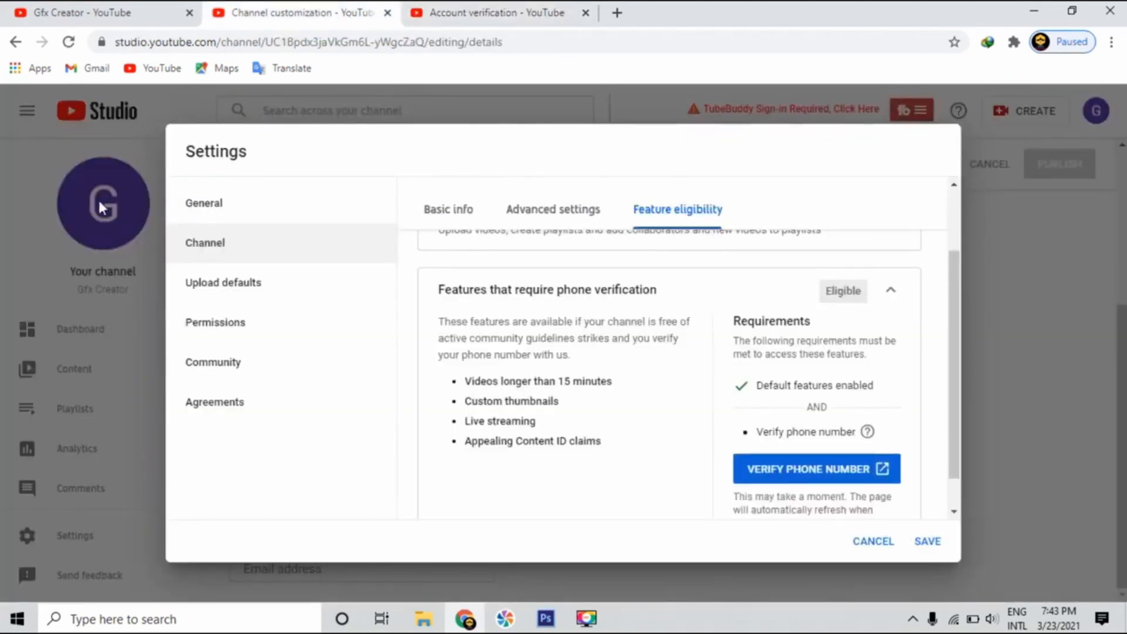
Step: Reload the Studio settings page and close the account verification tab
left_click(69, 42)
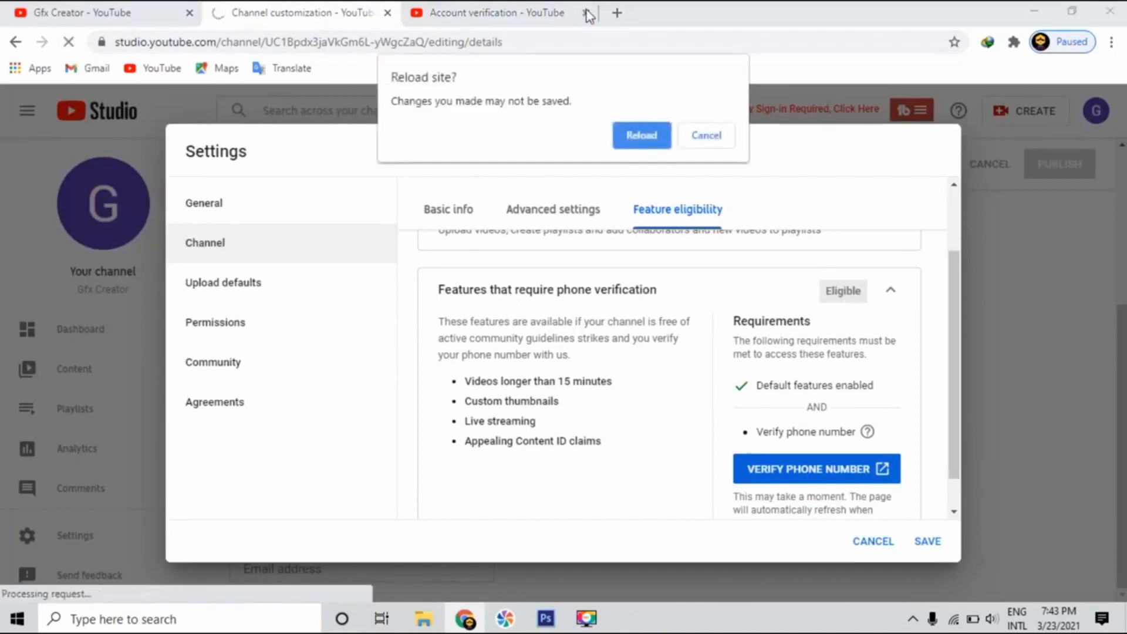
left_click(645, 134)
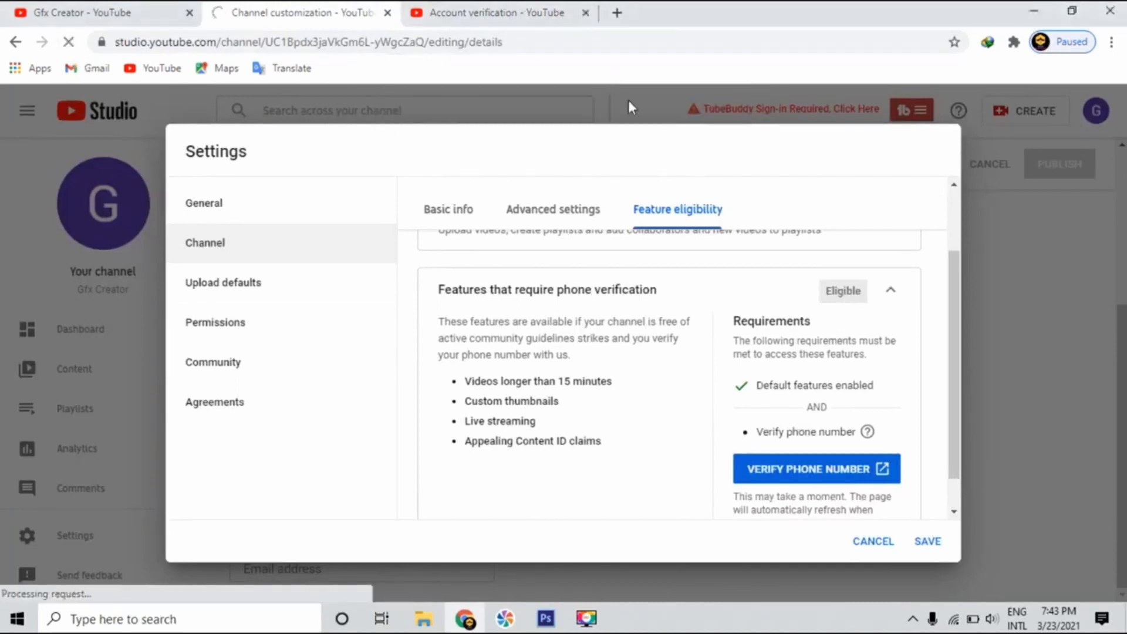
left_click(587, 13)
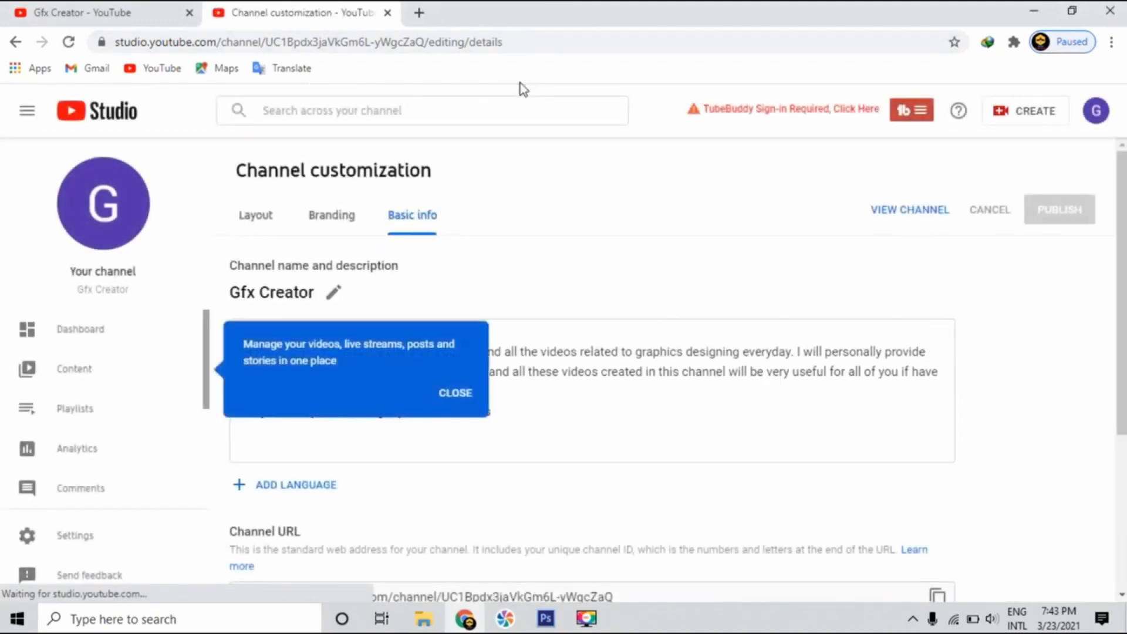
Step: Reopen Settings and confirm default and phone-verification features show Enabled
left_click(84, 536)
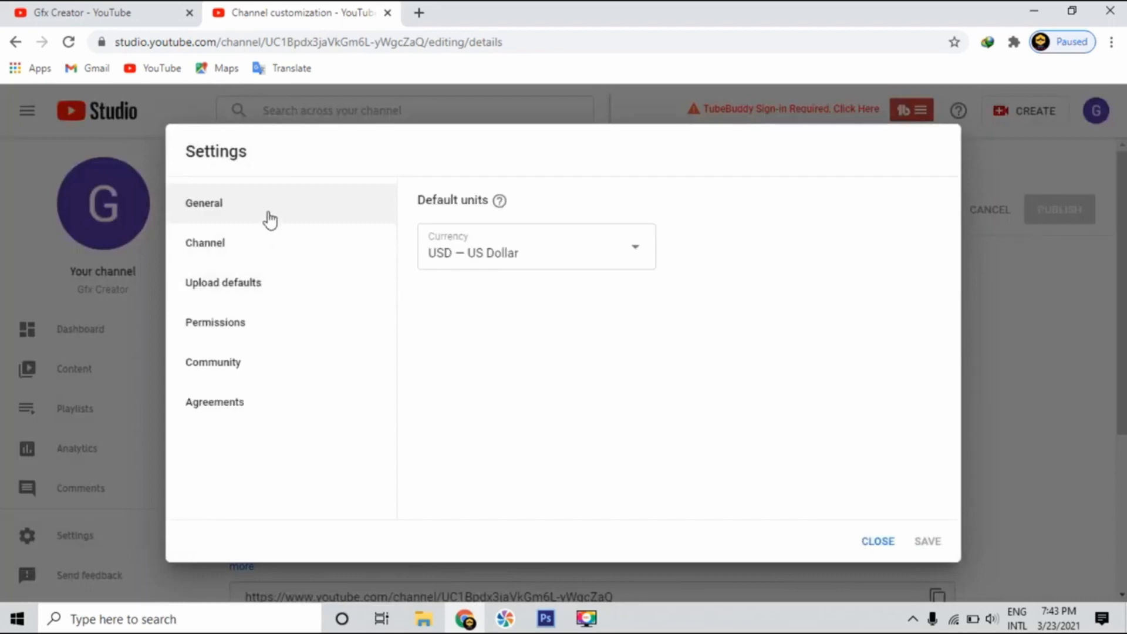
left_click(255, 279)
left_click(267, 252)
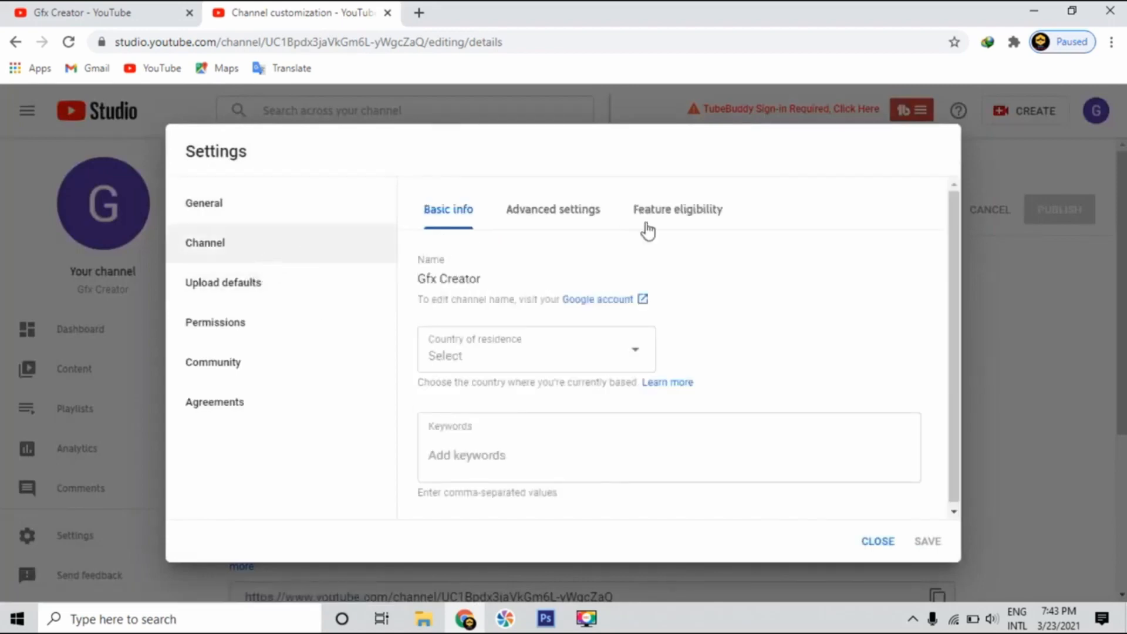
left_click(687, 214)
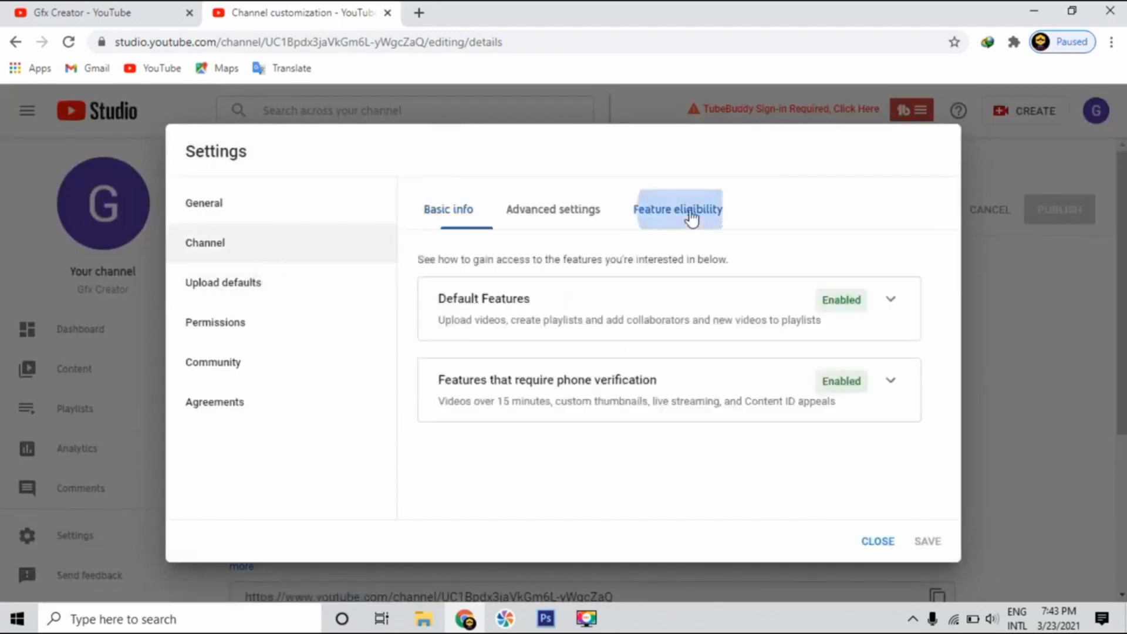
left_click(891, 382)
left_click(891, 300)
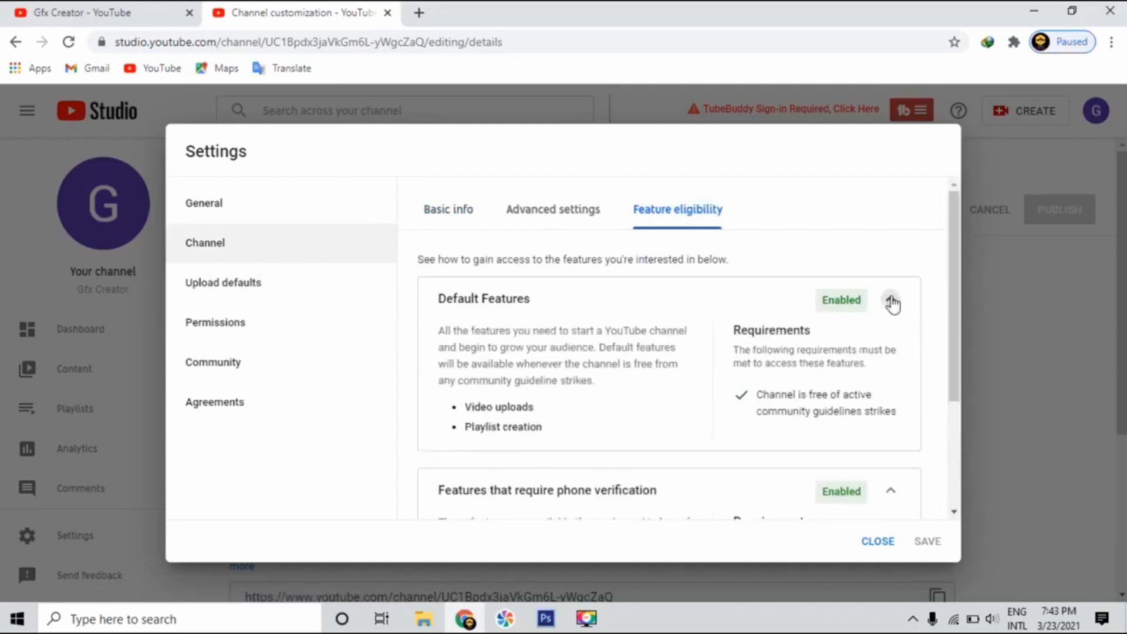
left_click(250, 295)
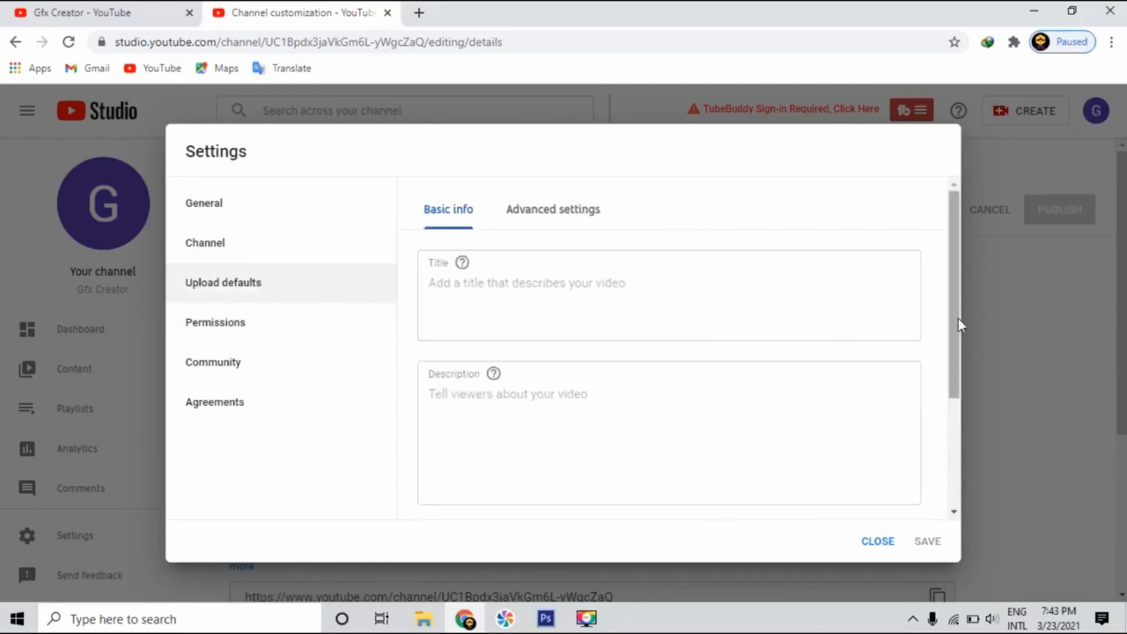
Step: Set the default upload visibility to Public
left_click_drag(953, 319, 950, 456)
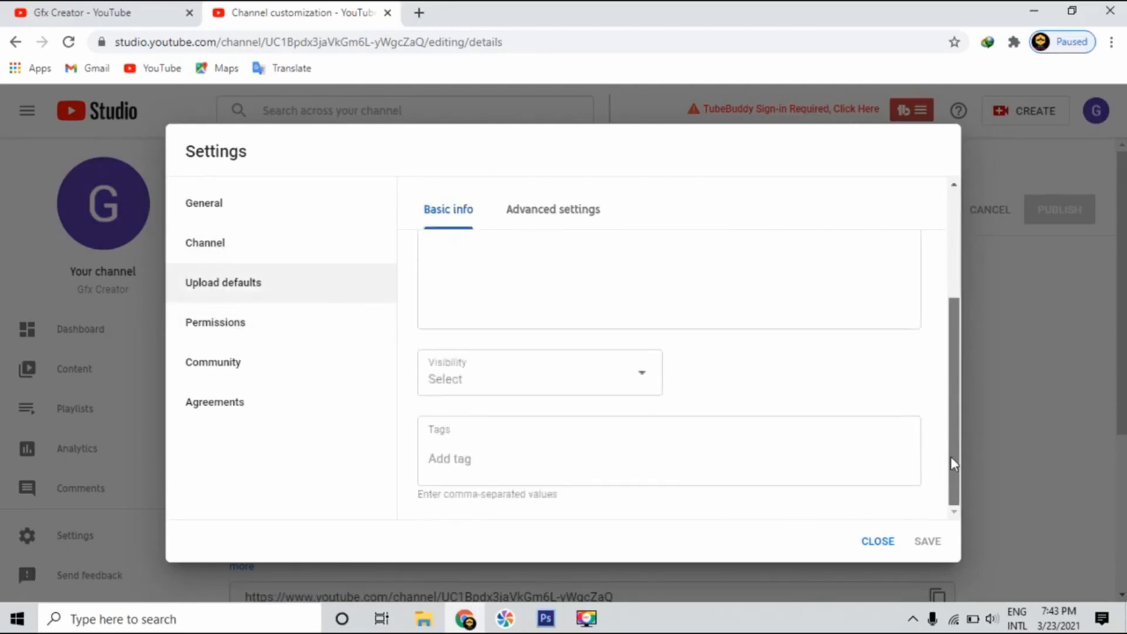
left_click(570, 394)
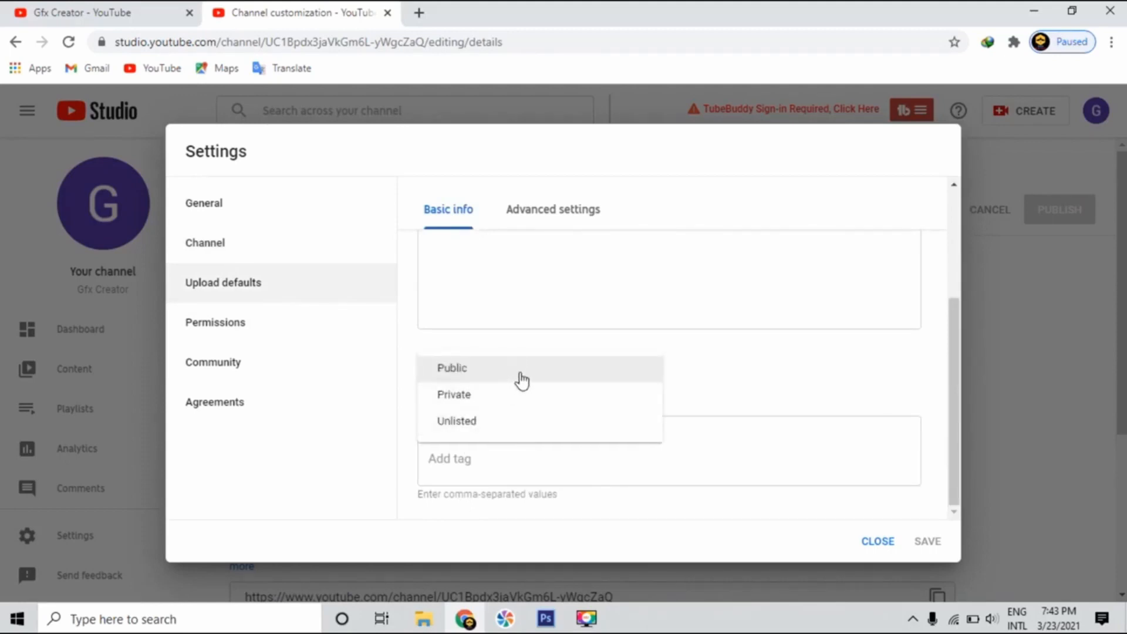
left_click(519, 375)
Step: Add default tags 'gfx creator', 'learn graphics for freee' and 'graphic designing'
left_click(536, 470)
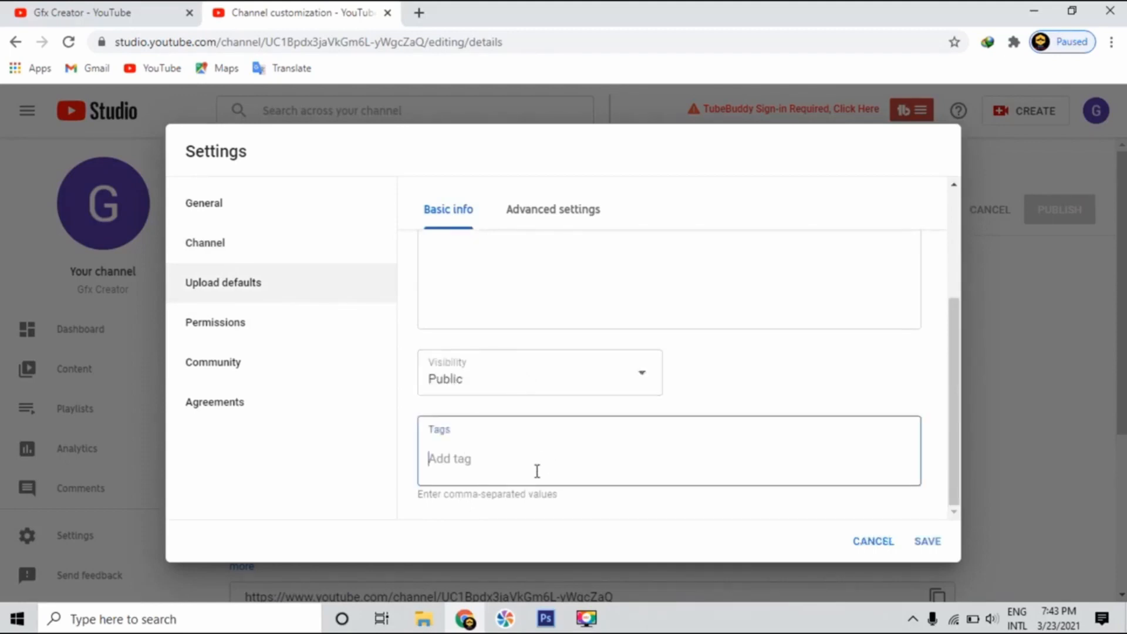
type("gfx creator")
key("Return")
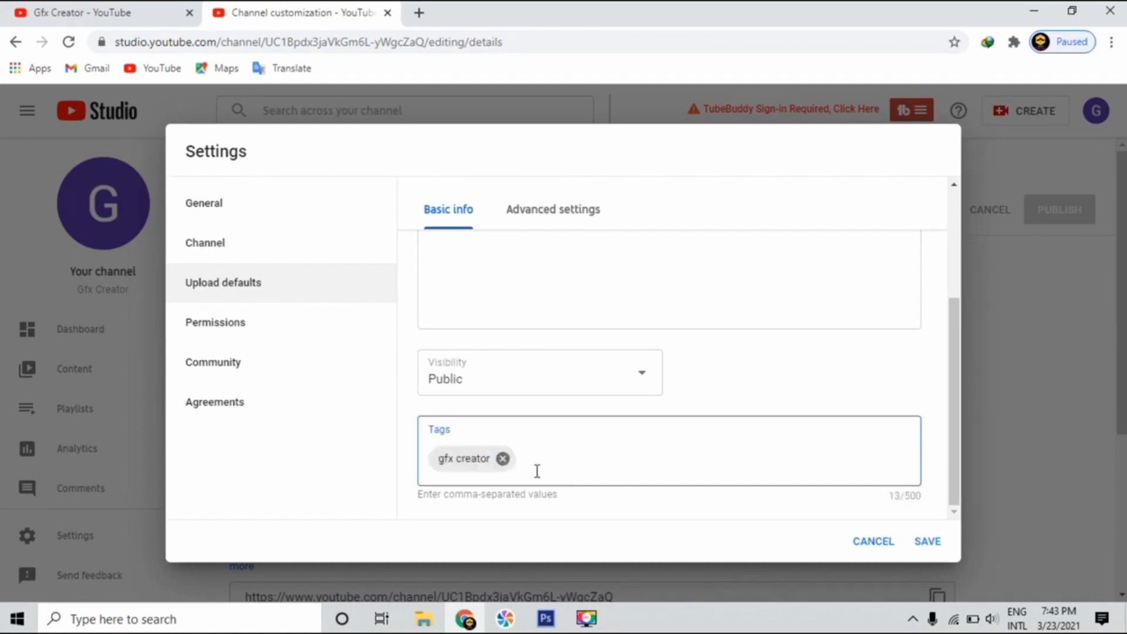
type("learn graphics for f")
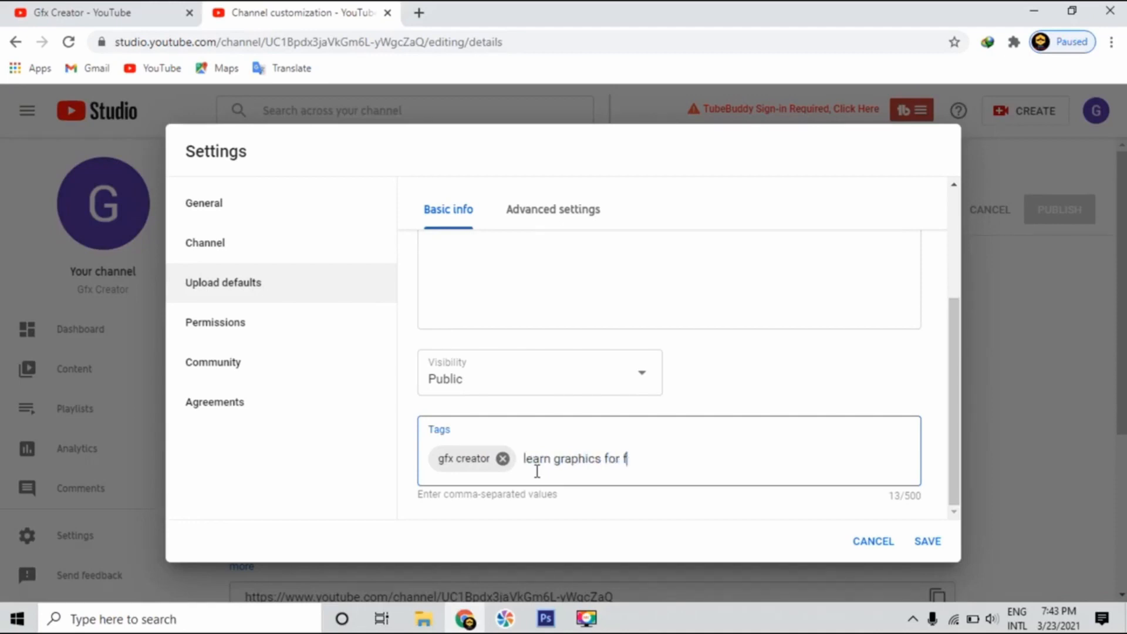
type("reee")
key("Return")
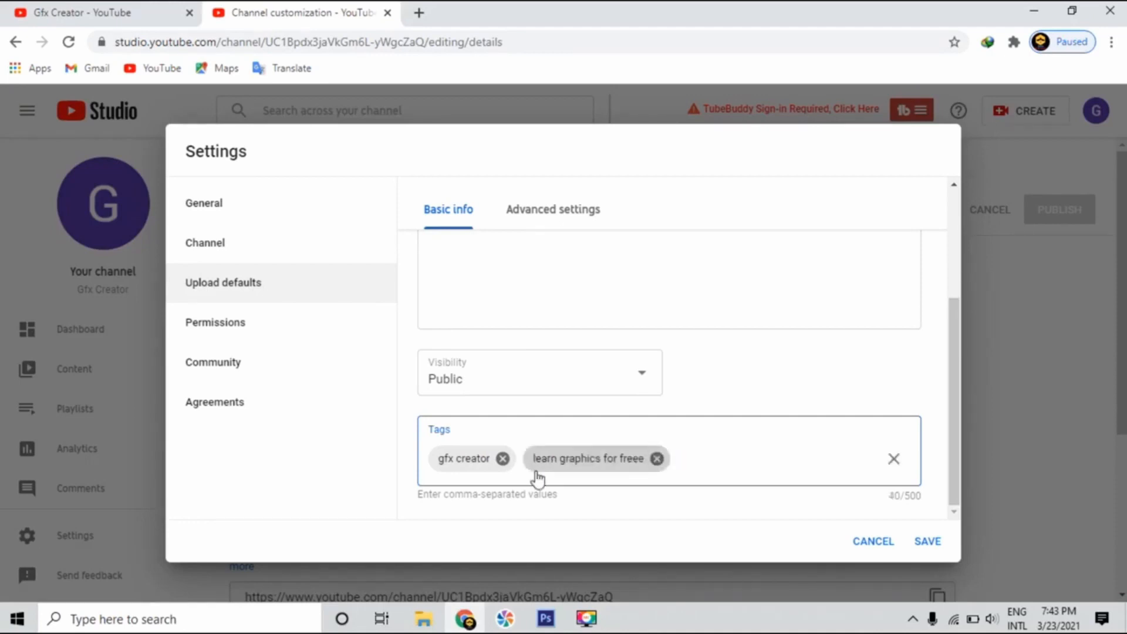
type("grphic")
key("BackSpace")
key("BackSpace")
key("BackSpace")
key("BackSpace")
type("aphic designing")
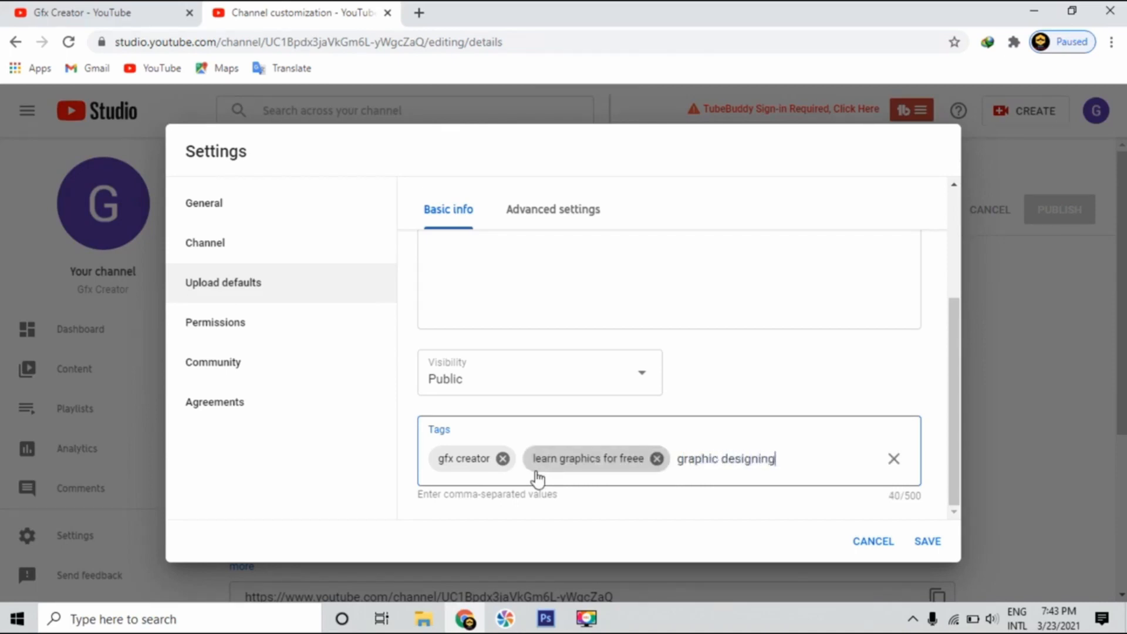
key("Return")
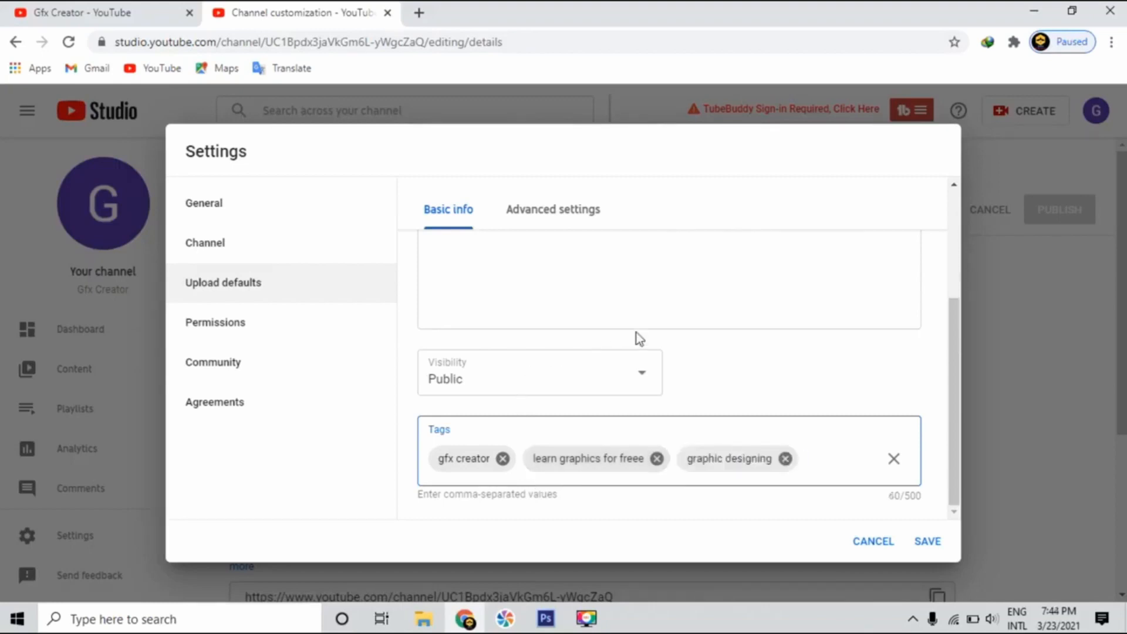
left_click(554, 212)
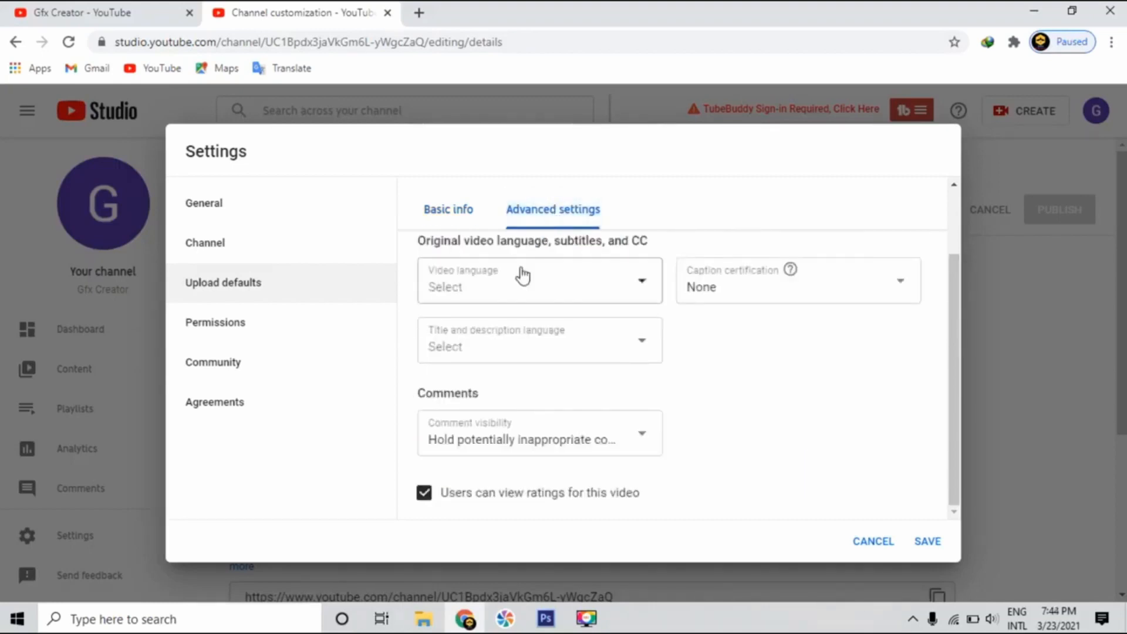
Step: Set the default title and description language to Urdu
left_click(740, 295)
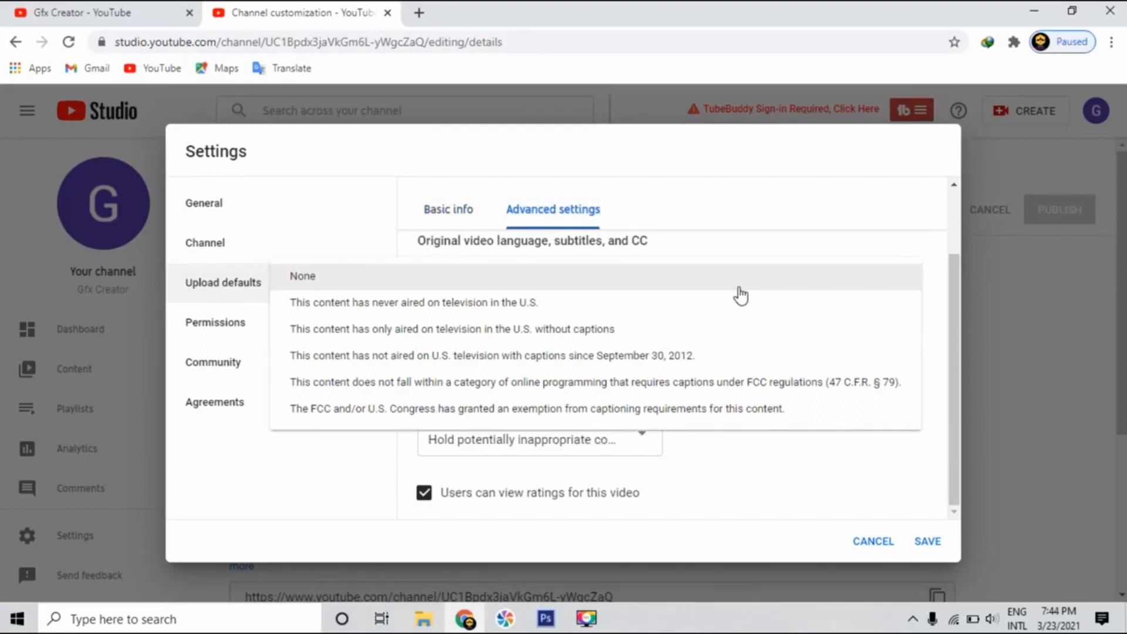
left_click(806, 494)
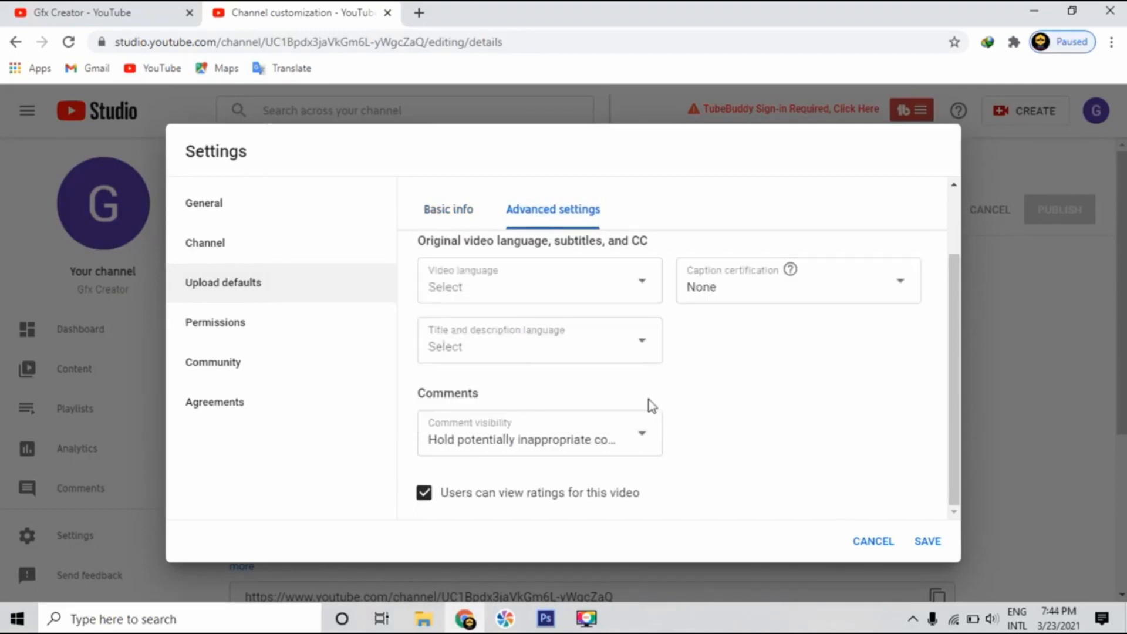
left_click(500, 344)
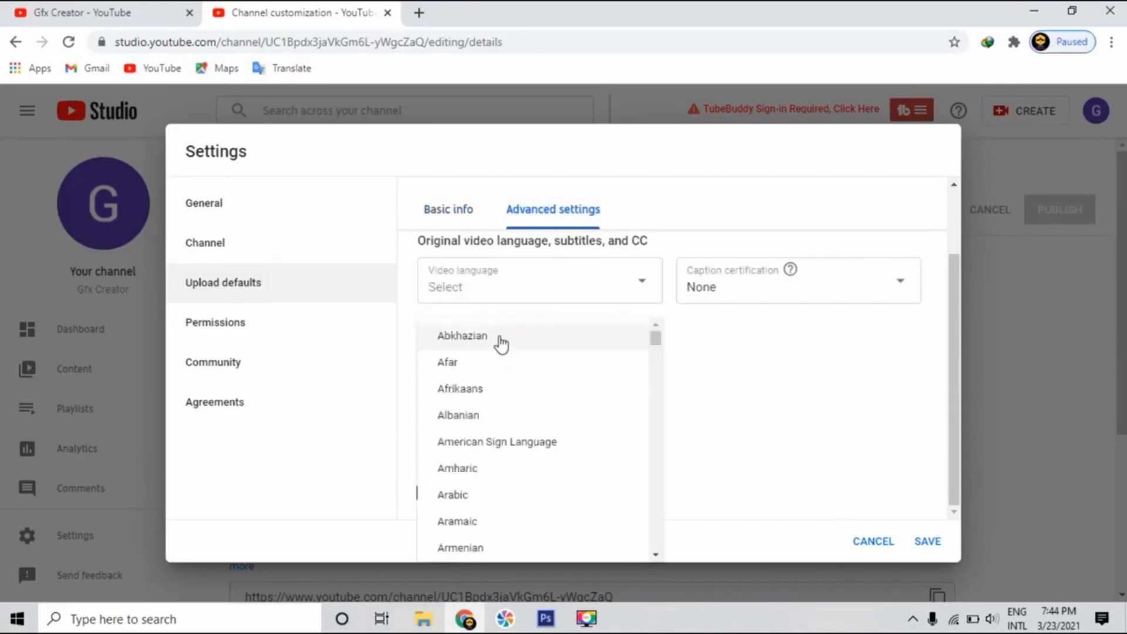
left_click(745, 383)
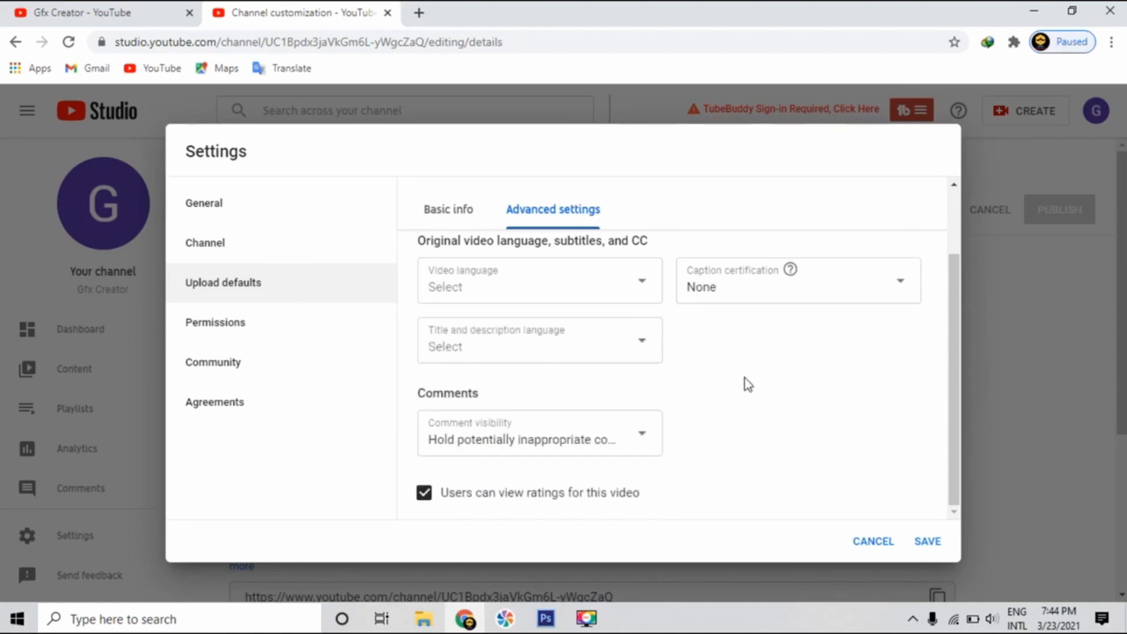
left_click(554, 349)
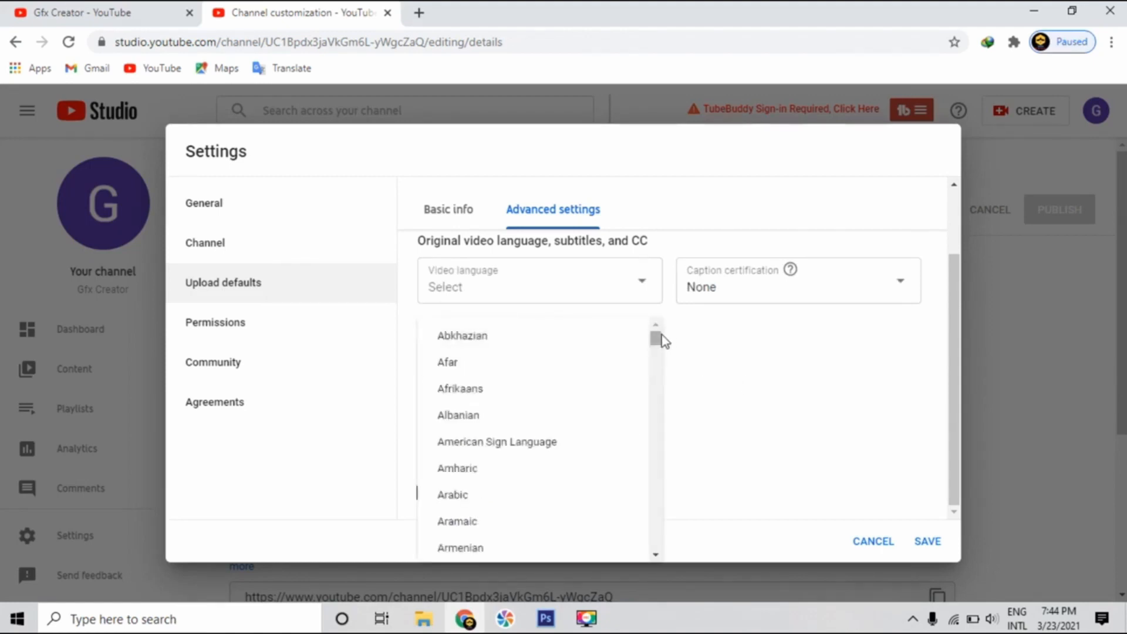
left_click_drag(662, 335, 657, 534)
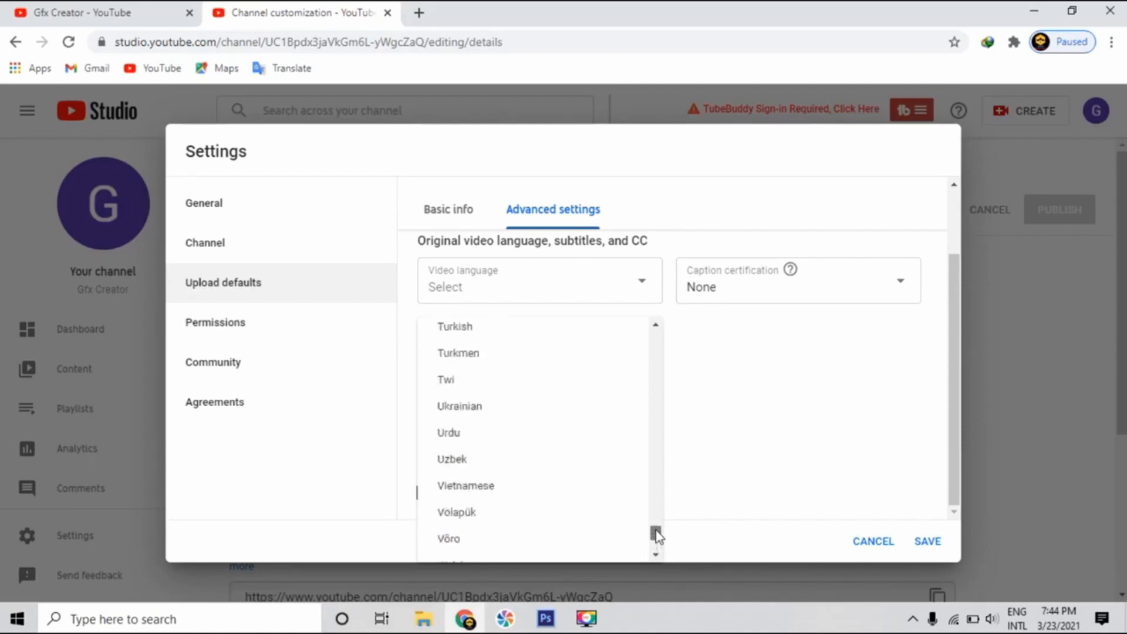
left_click(464, 433)
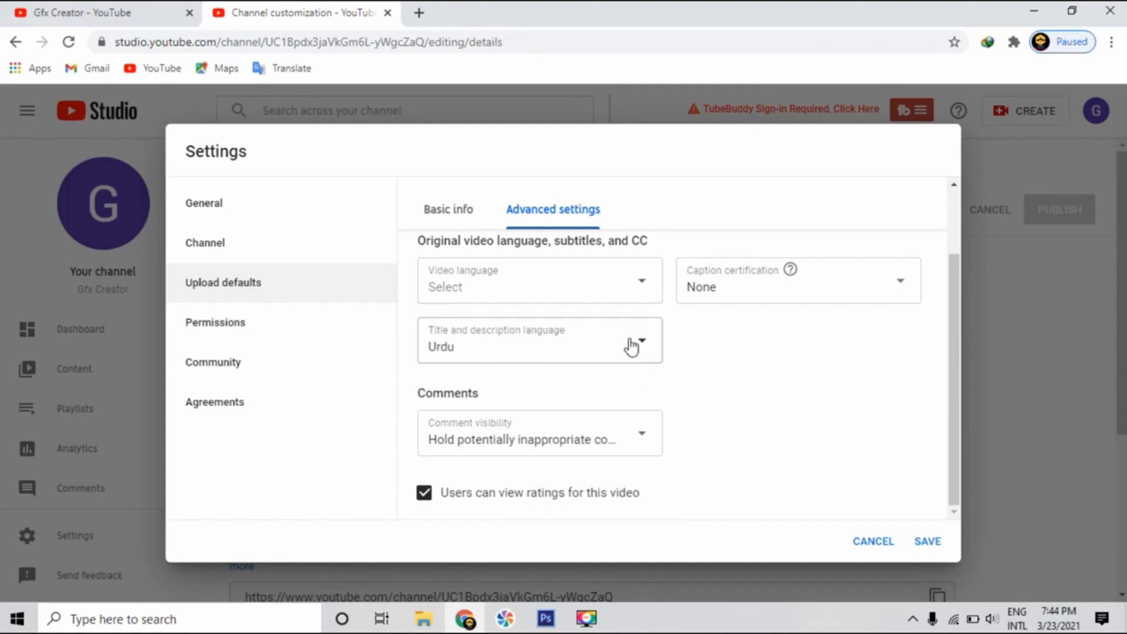
left_click(588, 360)
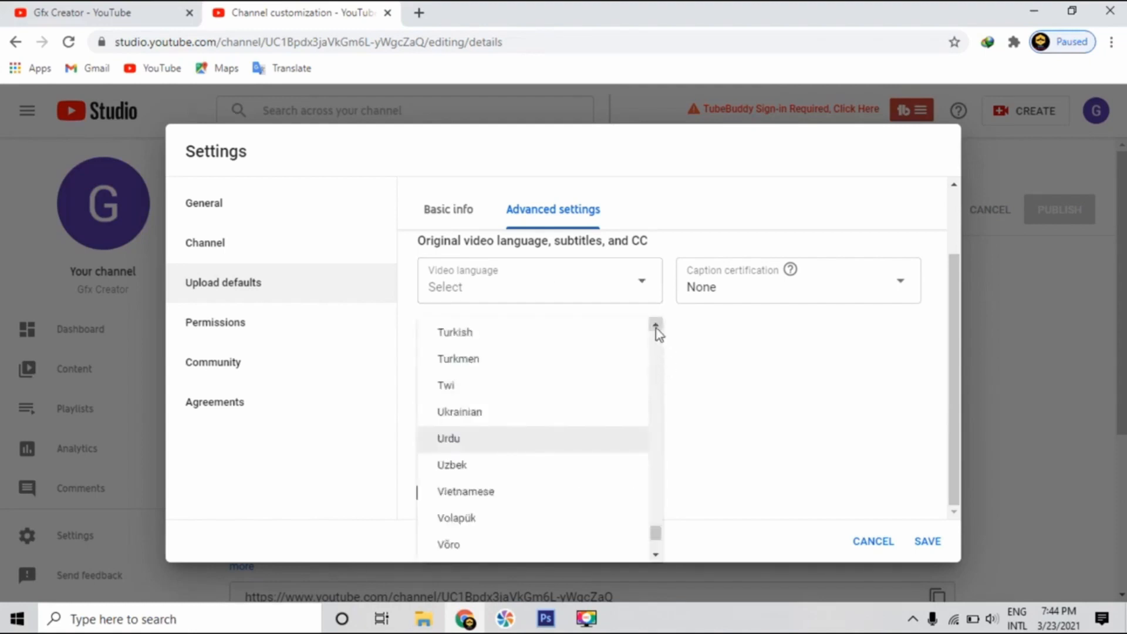
left_click(656, 325)
left_click(655, 336)
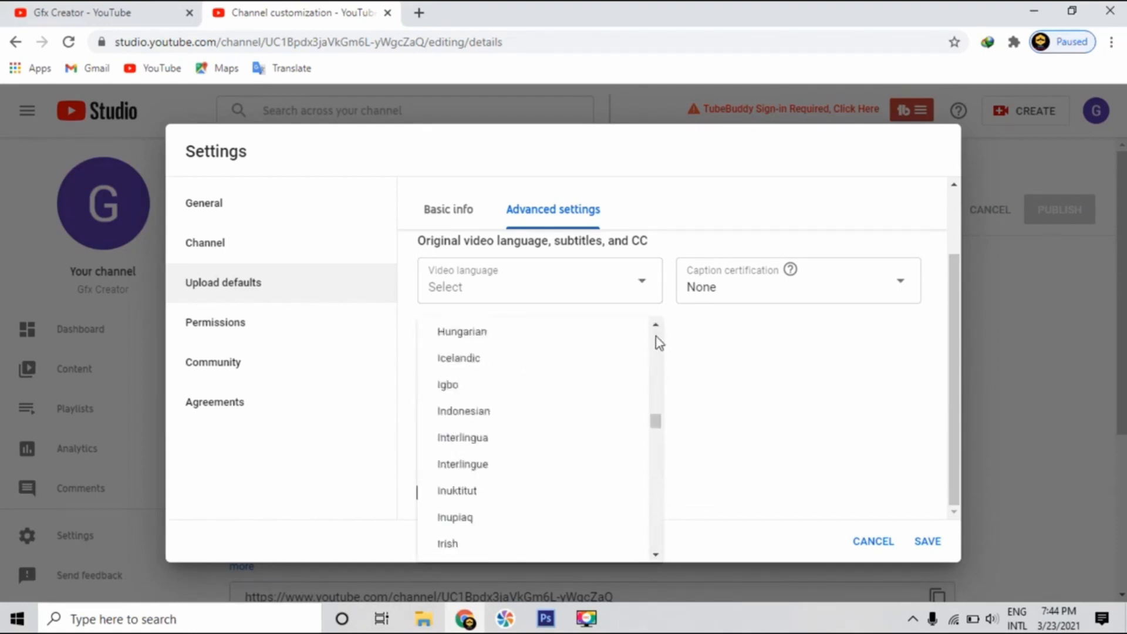
left_click(734, 399)
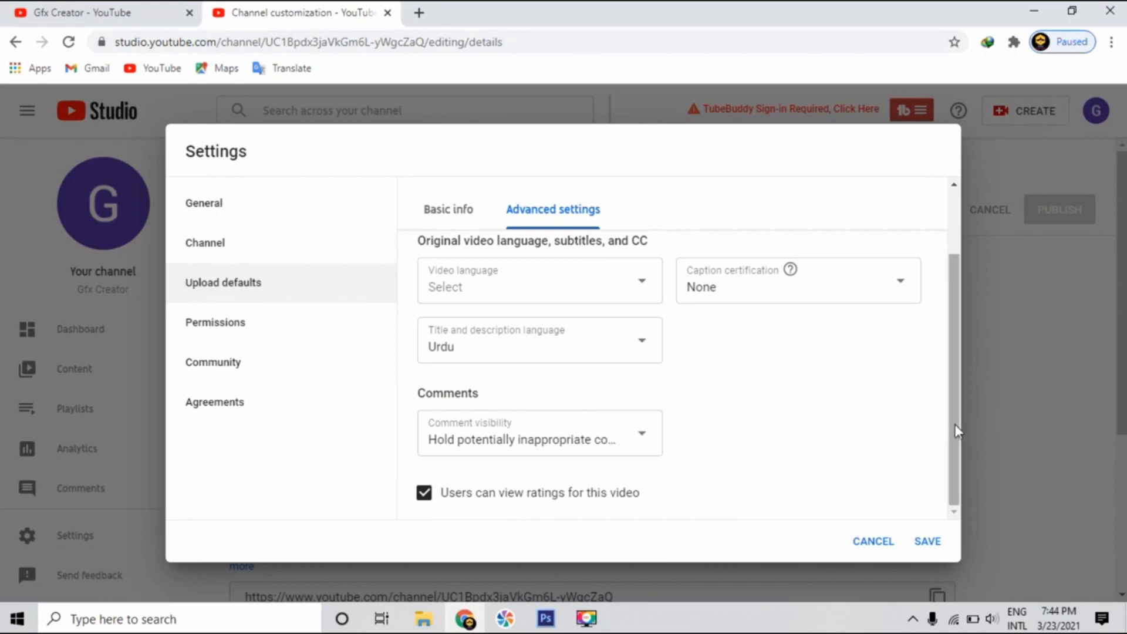
Step: Set the default license to Creative Commons - Attribution
left_click_drag(953, 423, 963, 330)
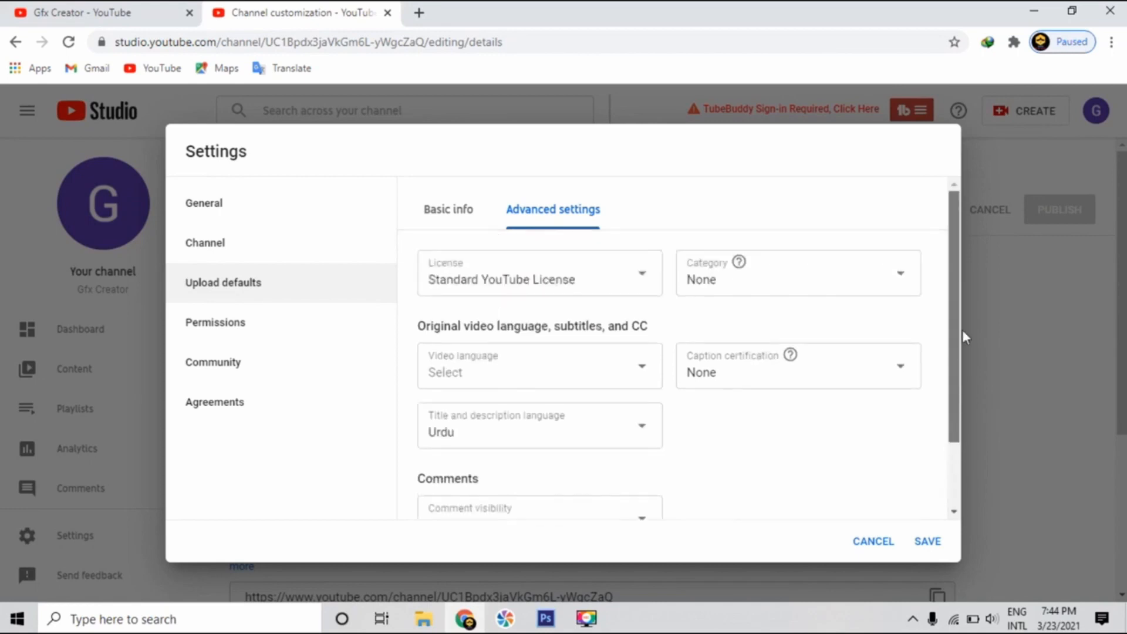
left_click(565, 273)
left_click(537, 299)
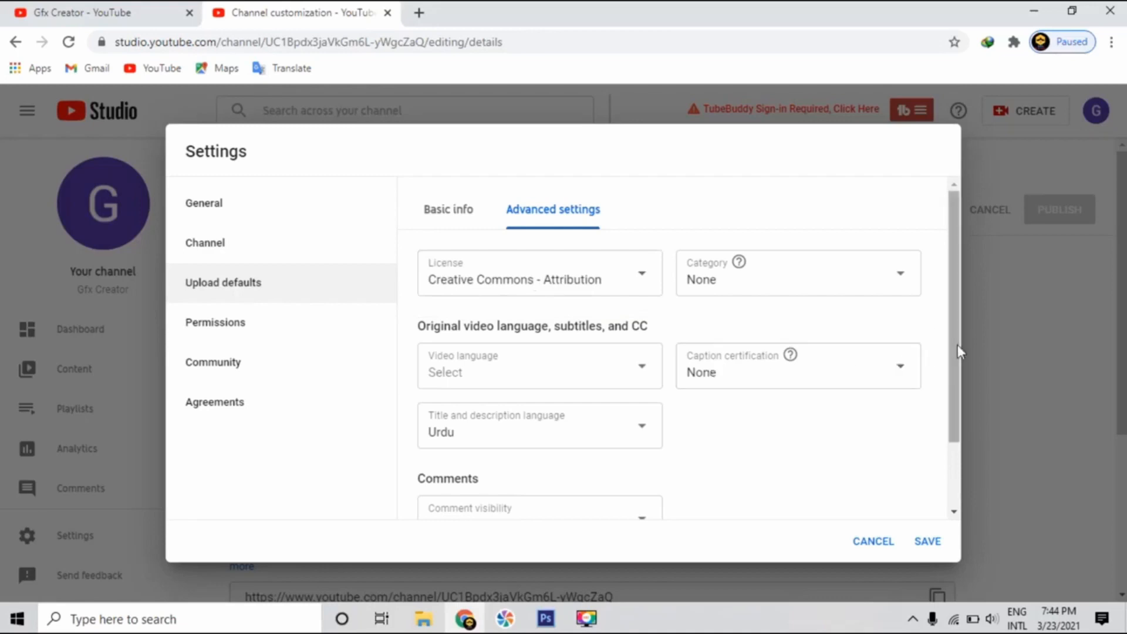
left_click_drag(958, 350, 950, 441)
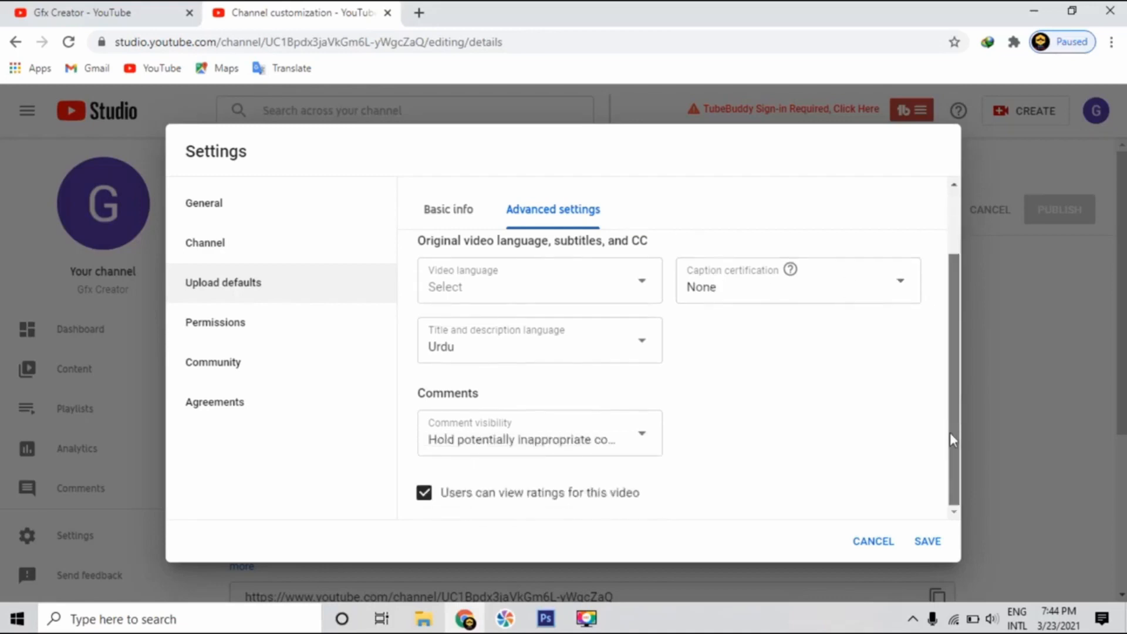
Step: Review the Permissions, Community, Agreements and General pages, then save and close Settings
left_click(274, 337)
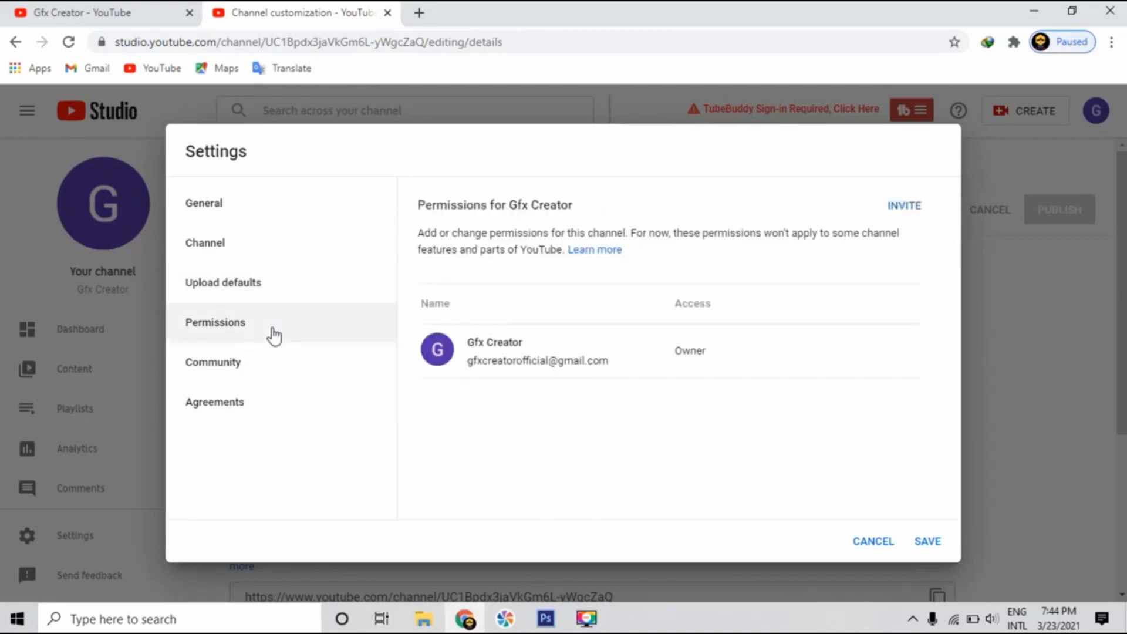
left_click(277, 372)
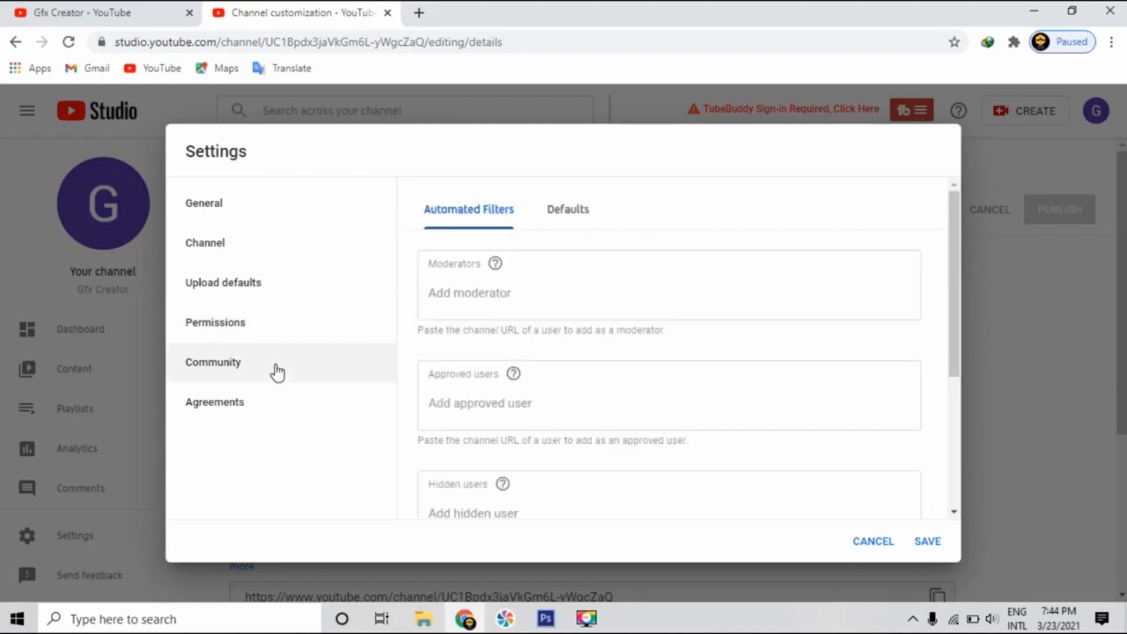
left_click(578, 210)
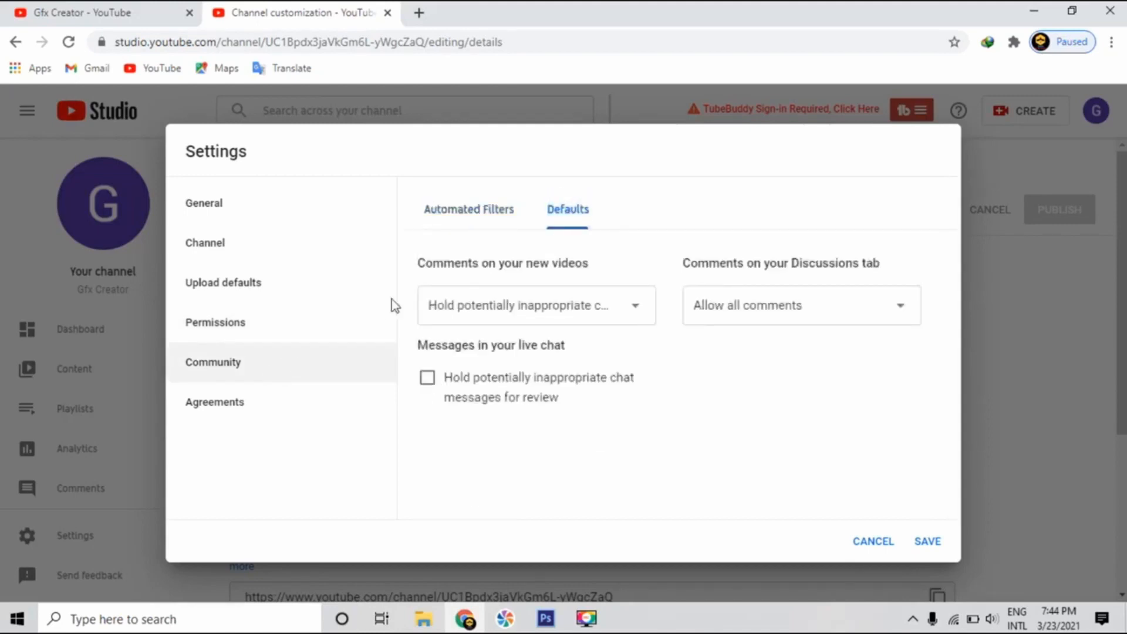
left_click(253, 418)
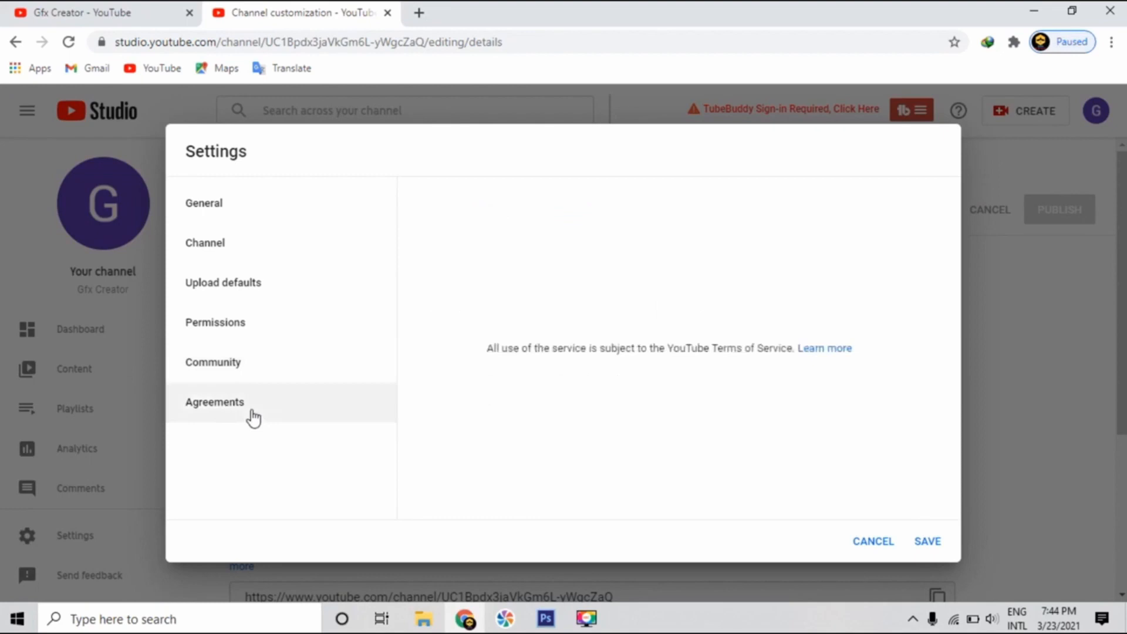
left_click(258, 241)
left_click(290, 211)
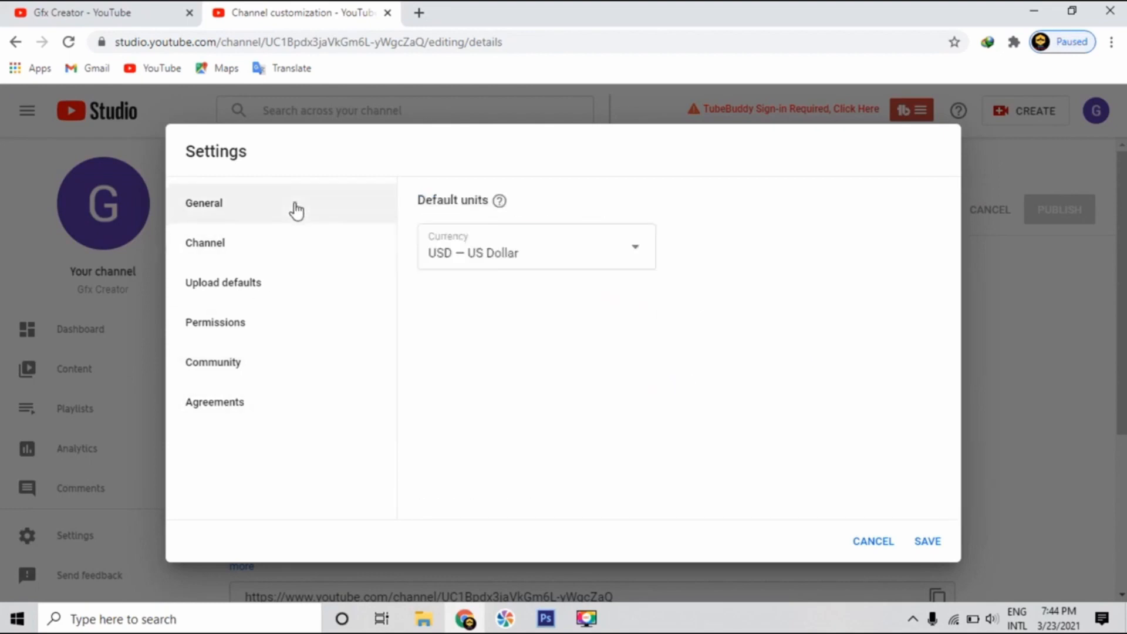
left_click(298, 317)
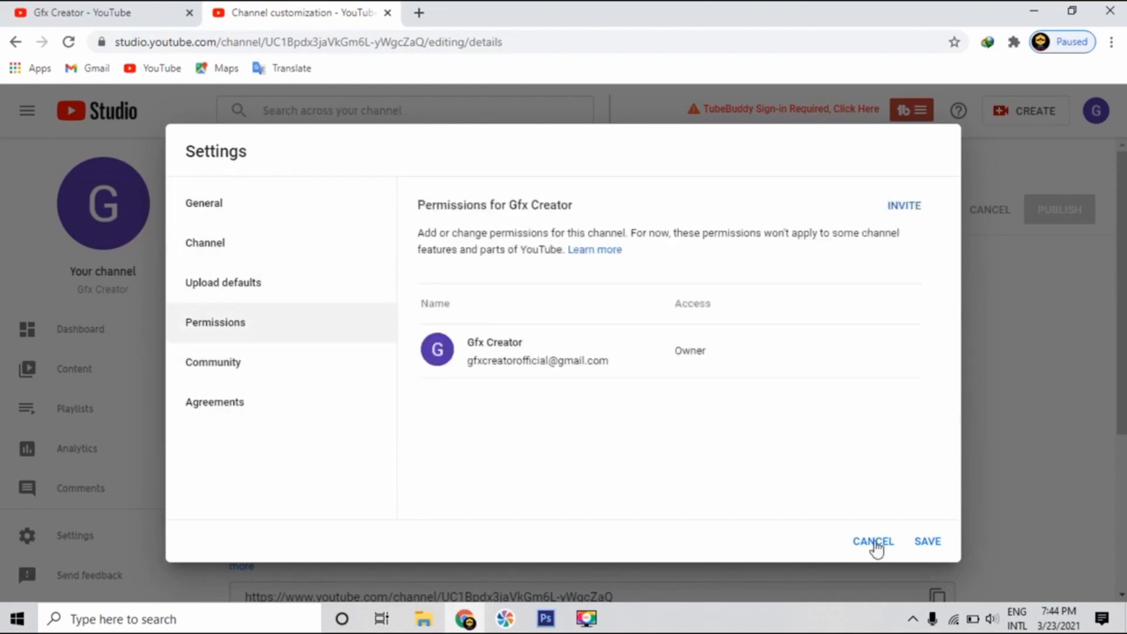
left_click(925, 546)
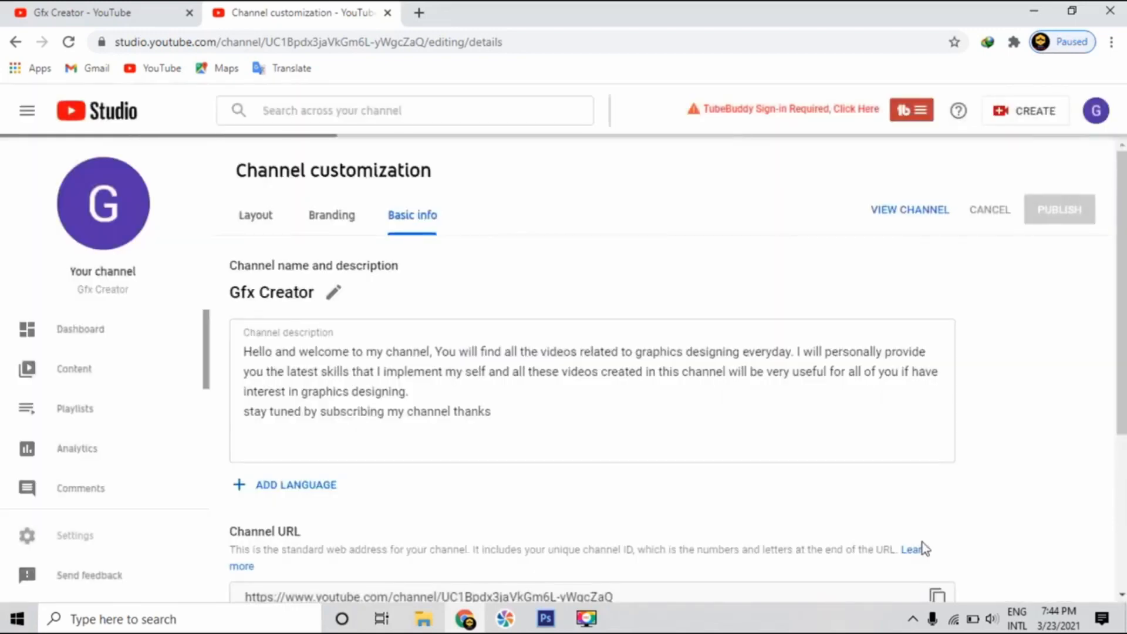
Step: Open the Channel dashboard and reload it to confirm the saved settings
left_click(116, 342)
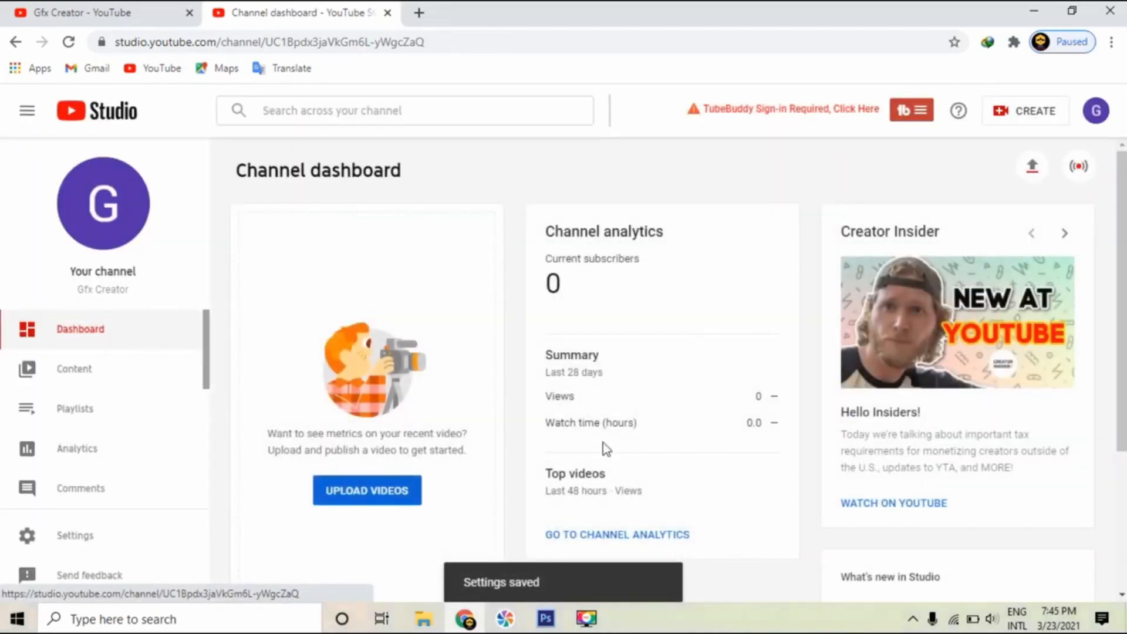
left_click(68, 43)
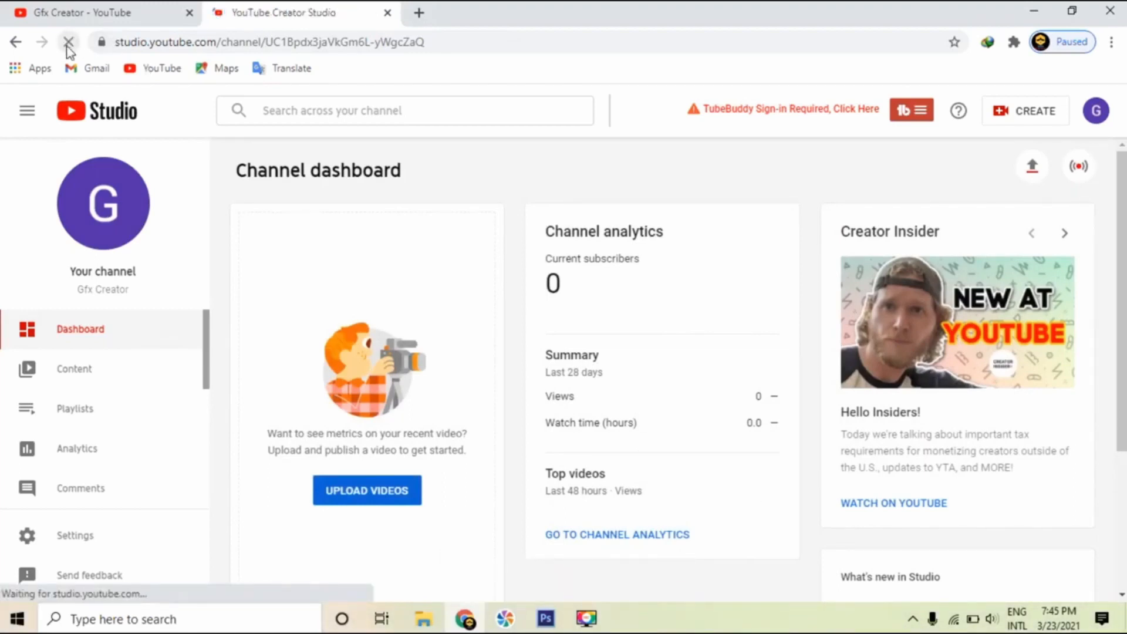